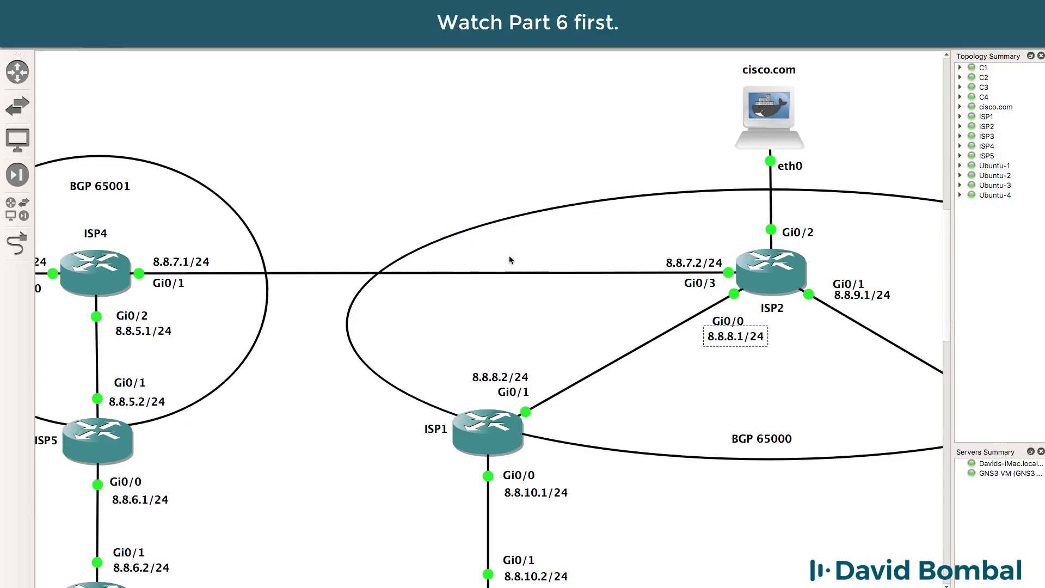
Start an Ethernet-type Wireshark capture on the ISP4 Gi0/1–ISP2 Gi0/3 link.
right_click(520, 273)
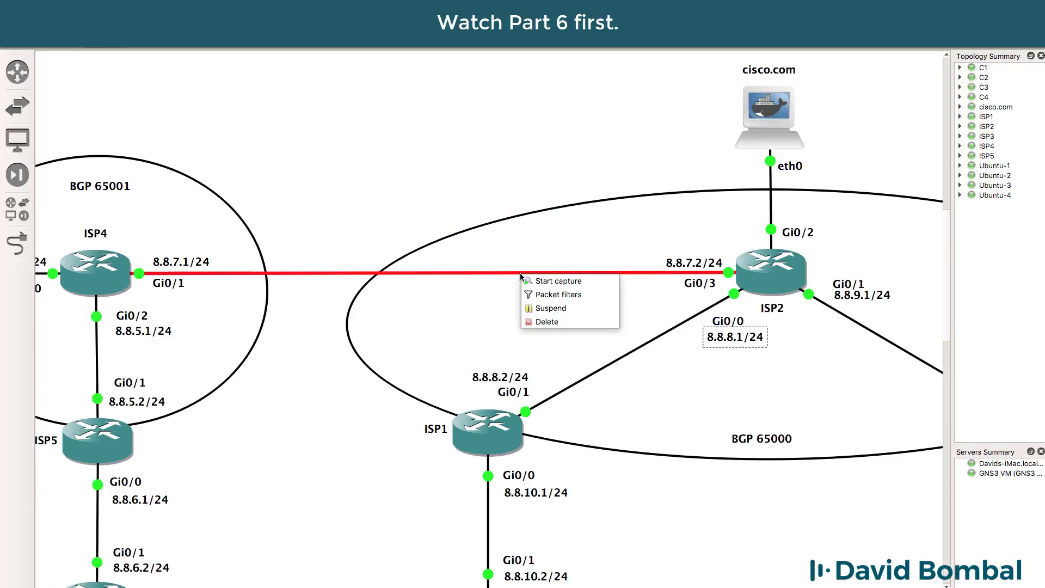
left_click(553, 282)
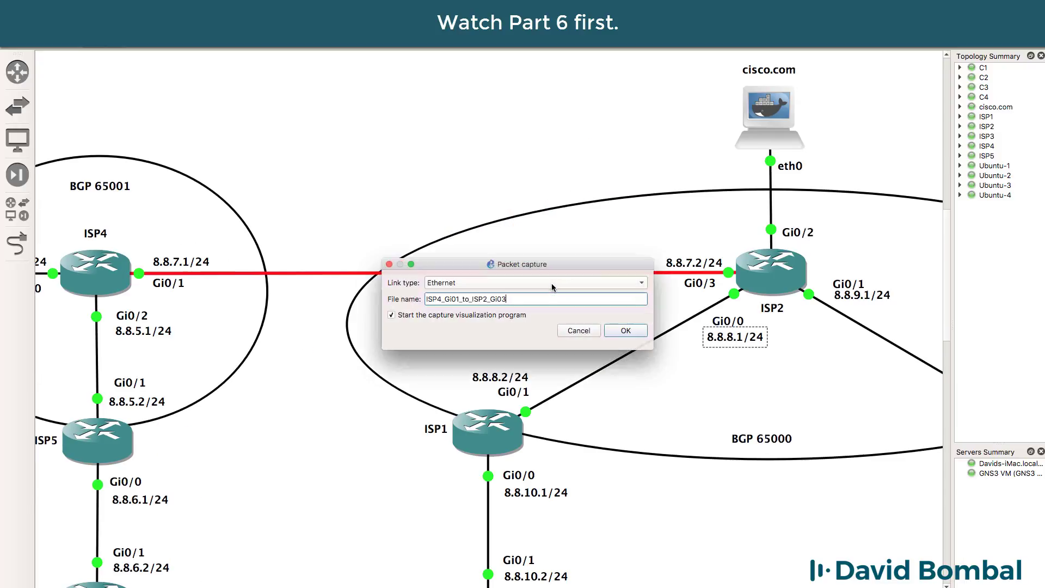
left_click(615, 330)
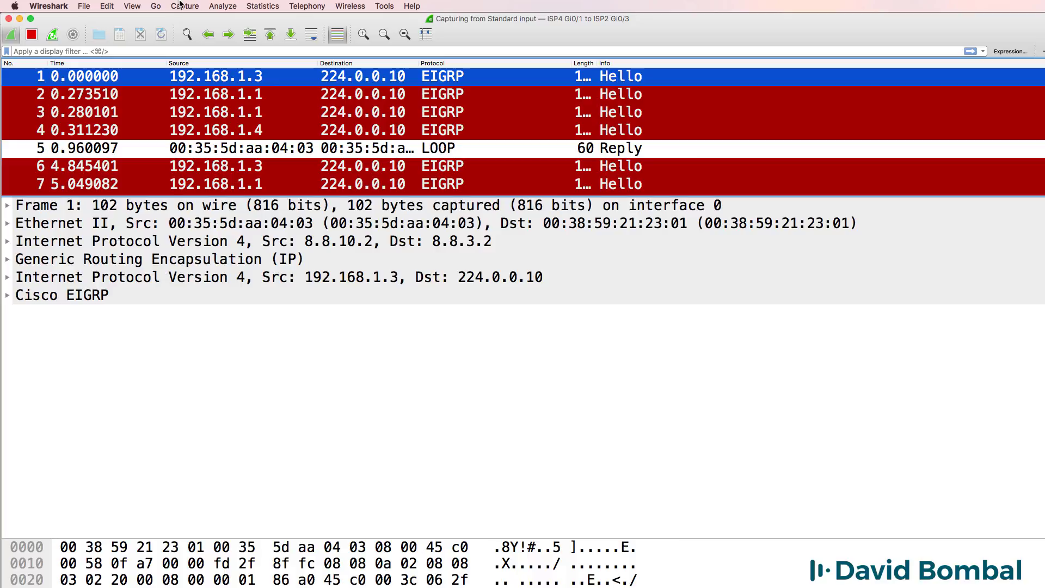
Expand the Cisco EIGRP and Software Version fields while stepping through the Hello packets to frame 4.
key("Down")
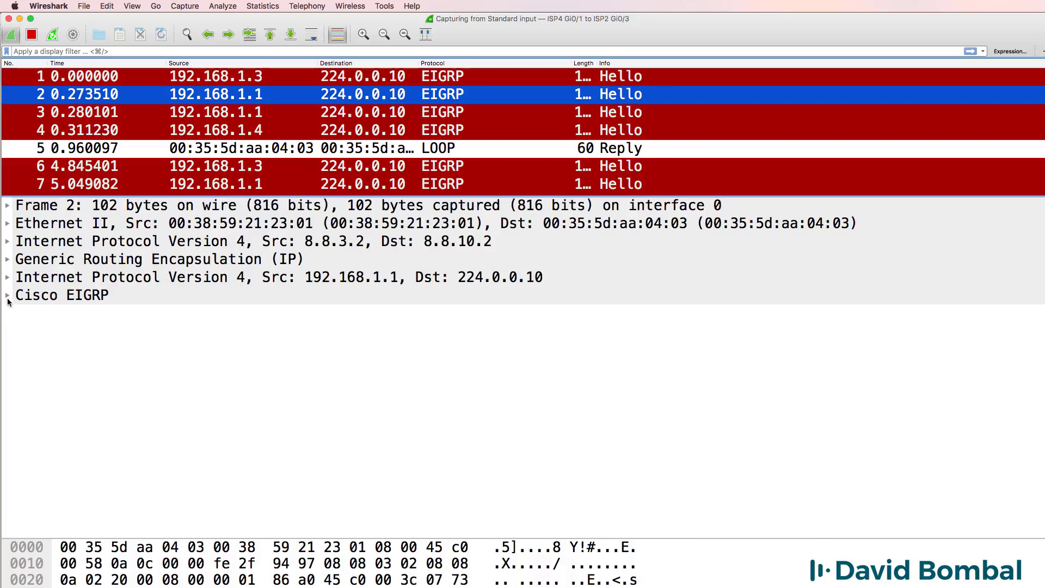
left_click(8, 300)
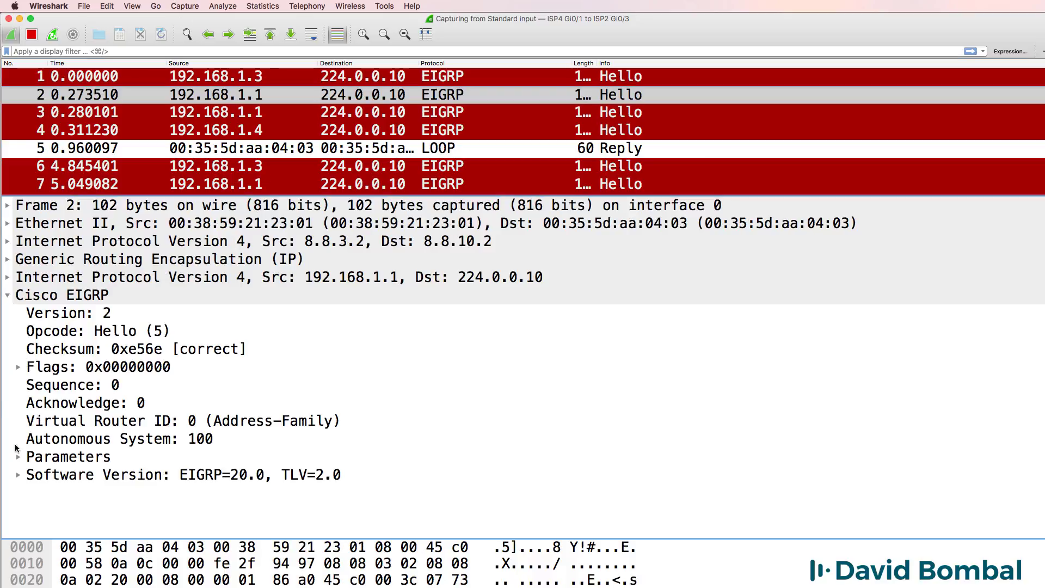
left_click(18, 475)
scroll(80, 473, "down", 1)
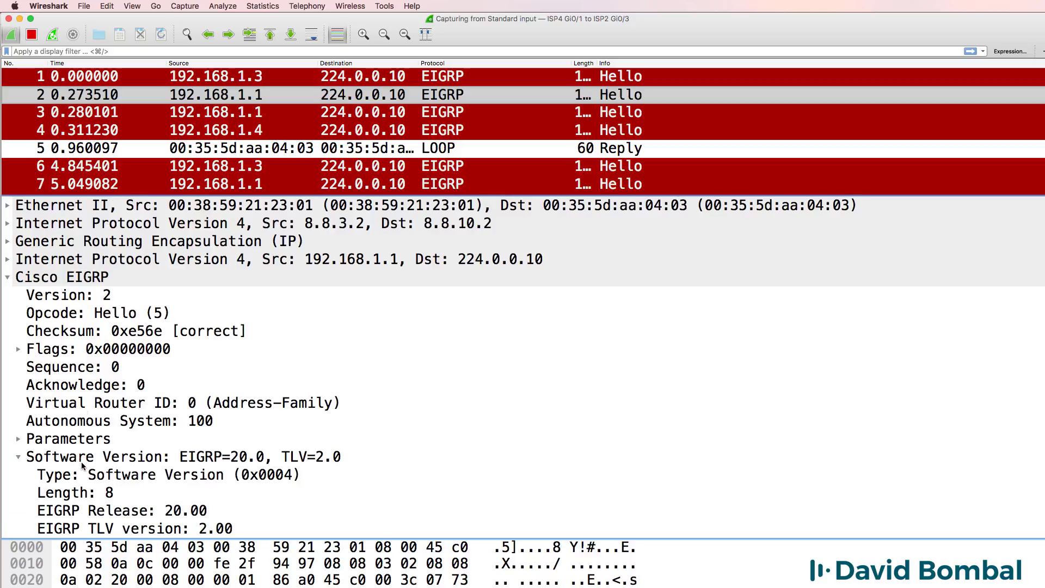
left_click(237, 114)
key("Down")
key("Down")
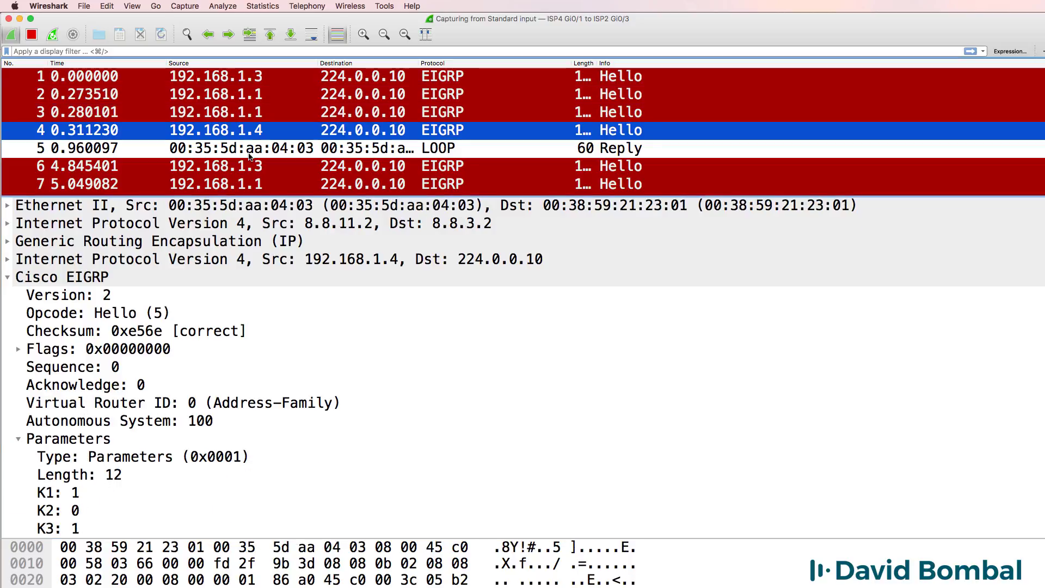
key("Up")
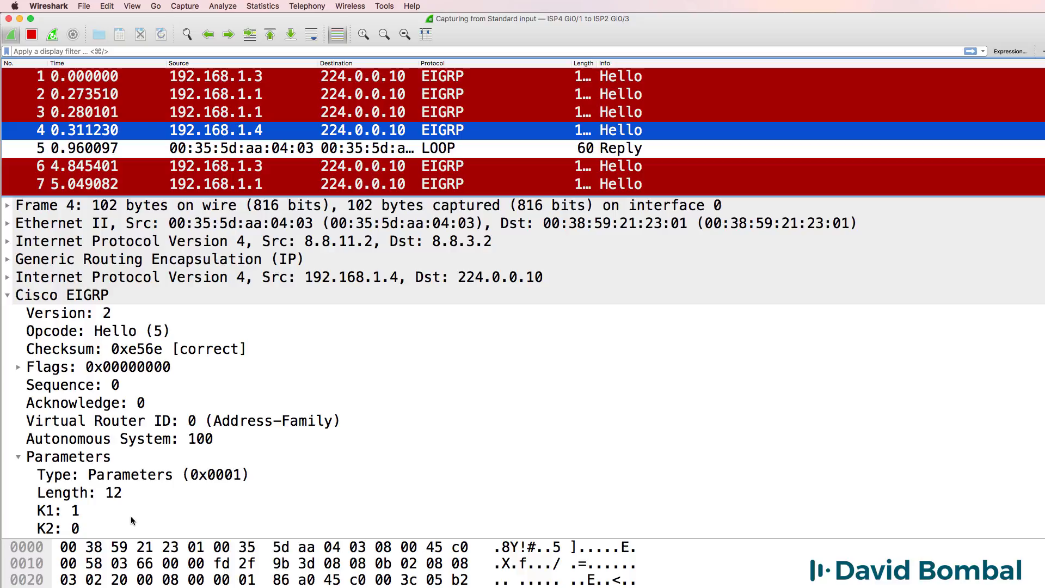
Highlight frame 4's K1 and K3 metric weights and its Software Version entry.
left_click(131, 514)
scroll(134, 513, "down", 3)
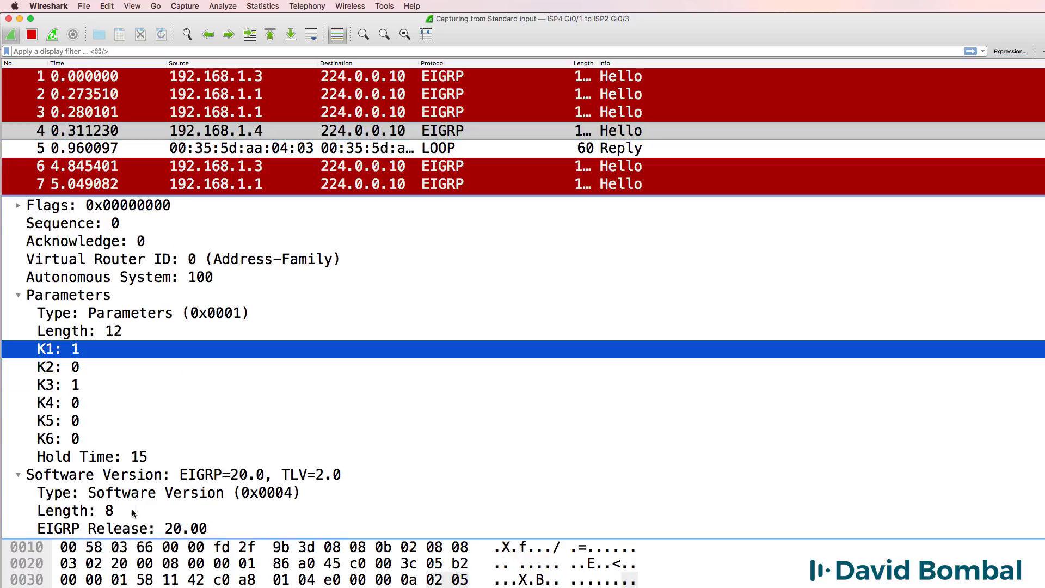
left_click(85, 385)
scroll(93, 392, "down", 1)
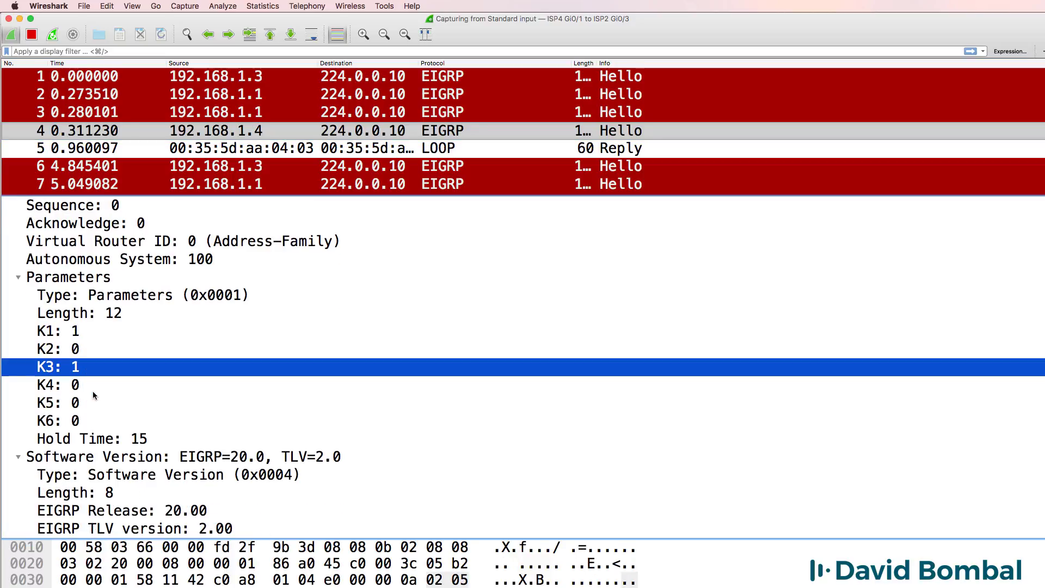
left_click(171, 460)
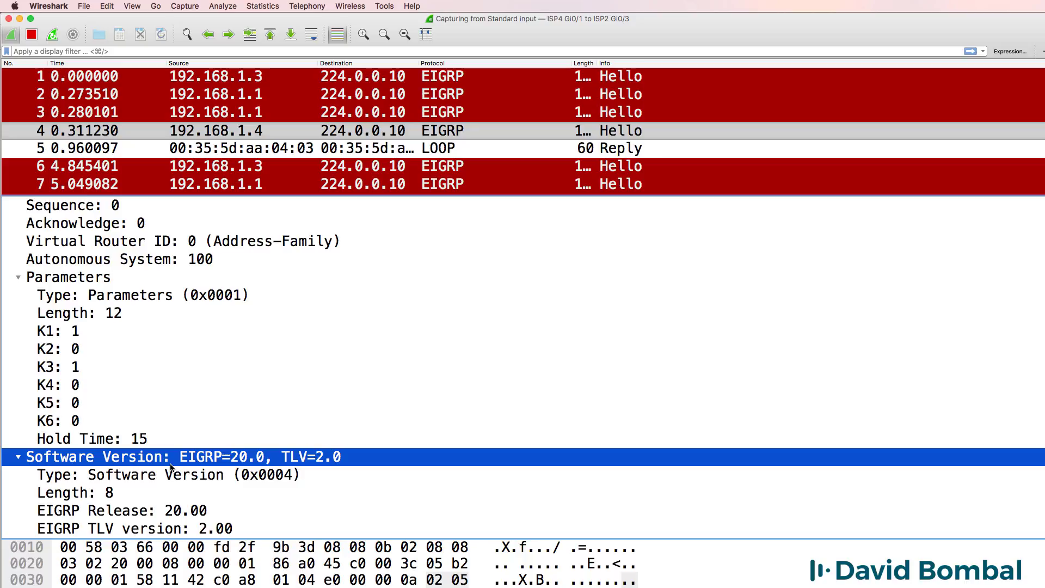
scroll(170, 466, "up", 5)
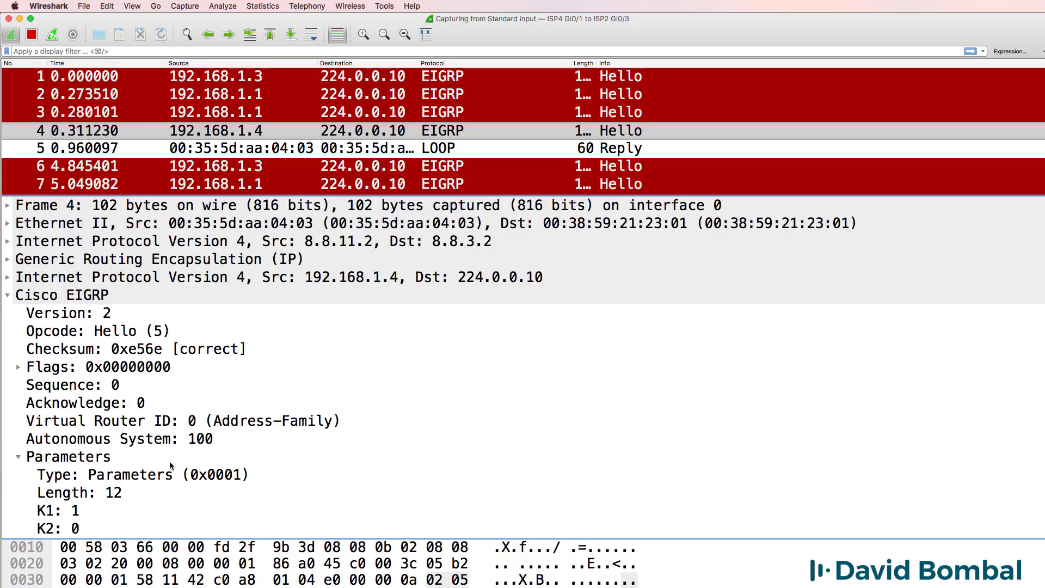
left_click(183, 52)
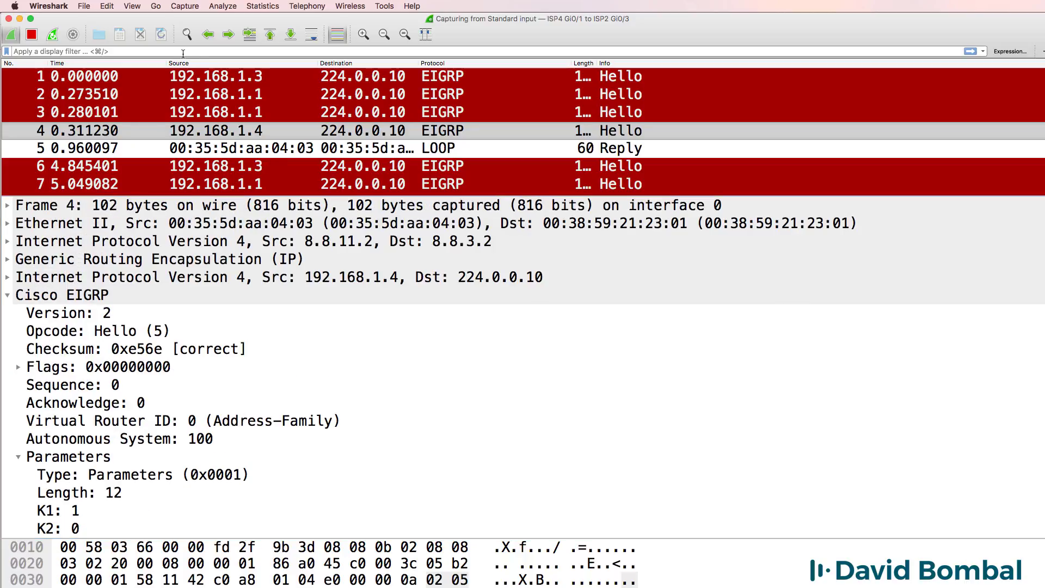
Apply the icmp display filter and ping 10.1.1.12 from the Ubuntu-4 terminal.
type("icmp")
key("Return")
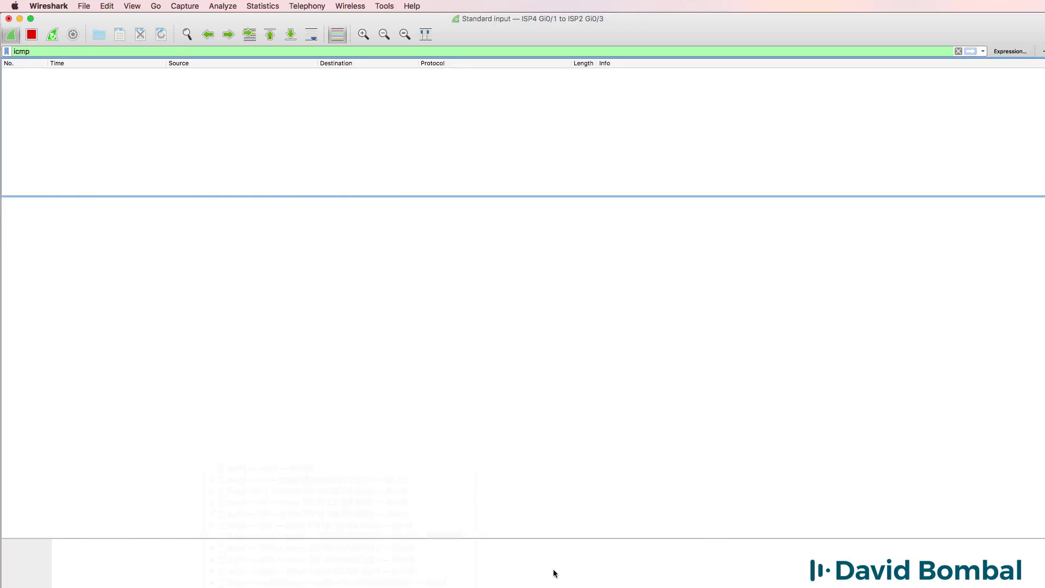
key("Up")
key("Up")
key("BackSpace")
key("BackSpace")
key("BackSpace")
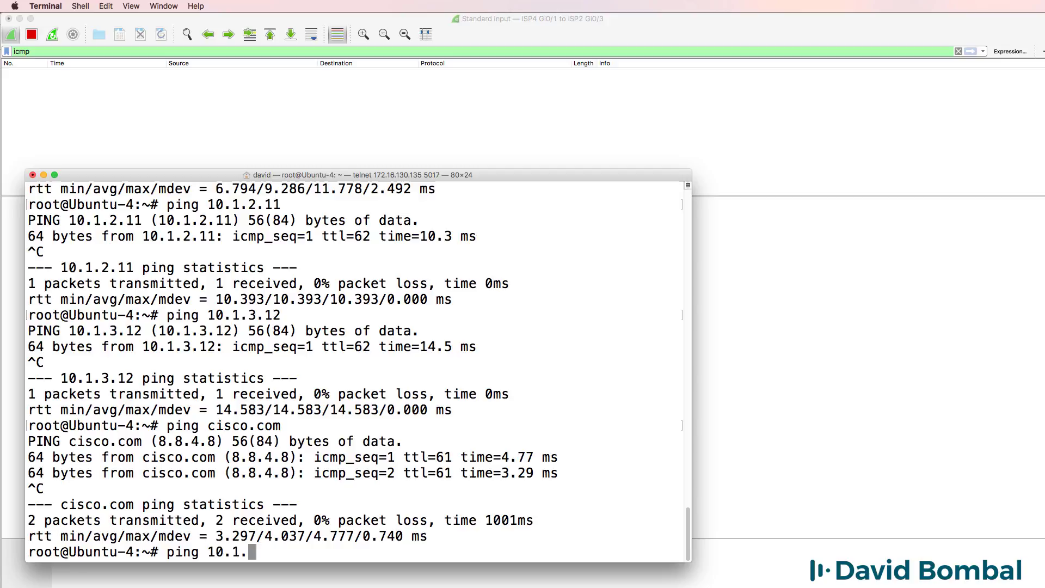
type("1.12")
key("Return")
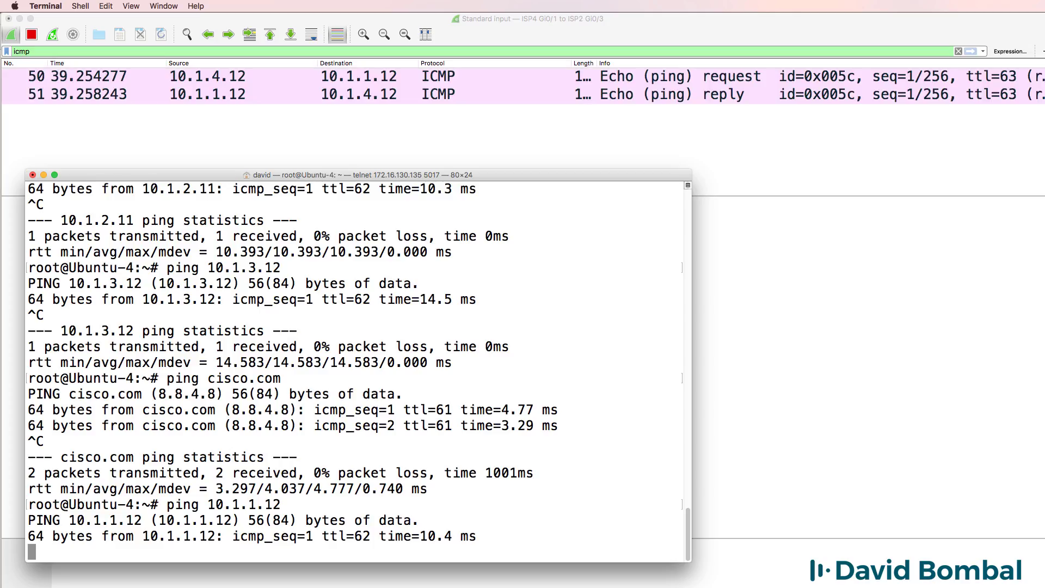
Stop the ping after two replies and expand packet 50's outer IPv4 header.
key("ctrl+c")
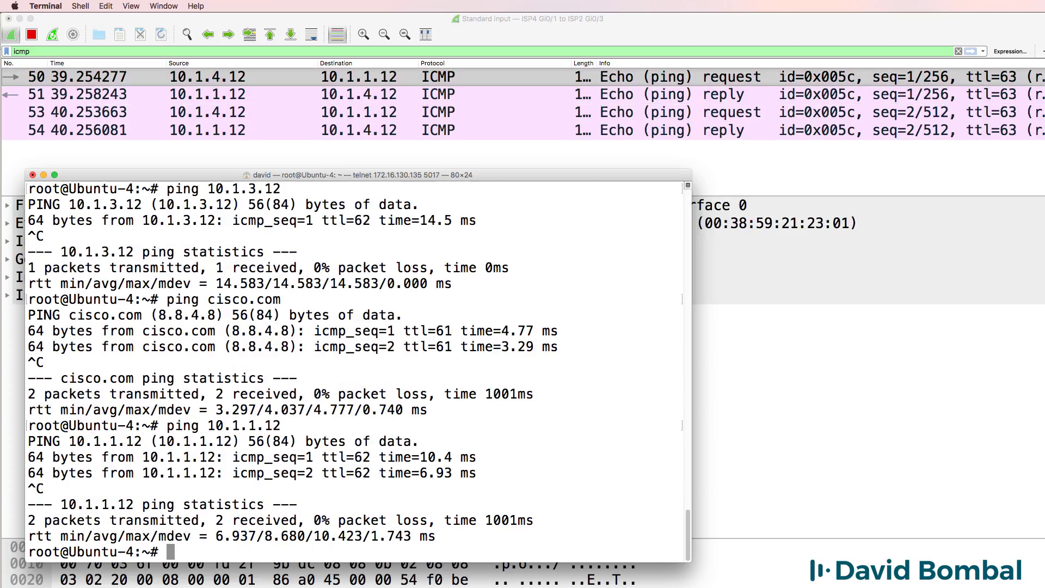
left_click(177, 84)
left_click(5, 245)
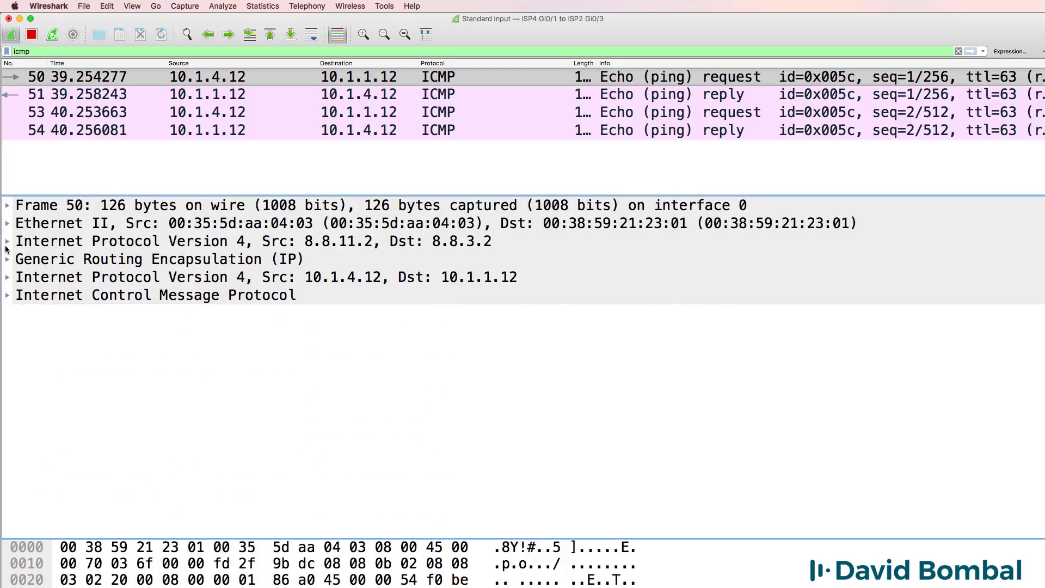
Step past packet 50's outer IPv4 and GRE headers, then expand the inner 10.1.4.12→10.1.1.12 header.
left_click(340, 249)
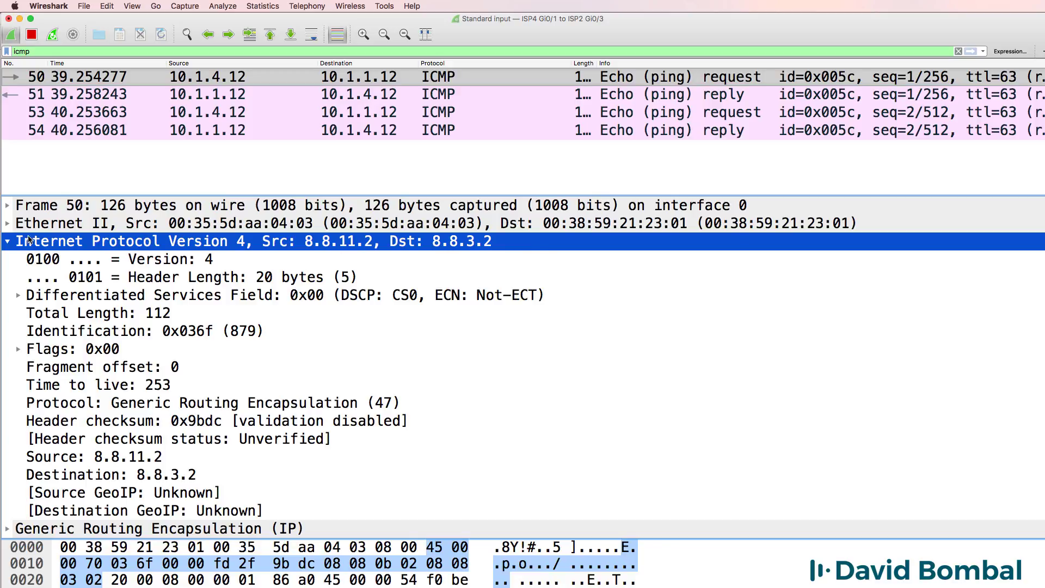
left_click(7, 241)
left_click(14, 261)
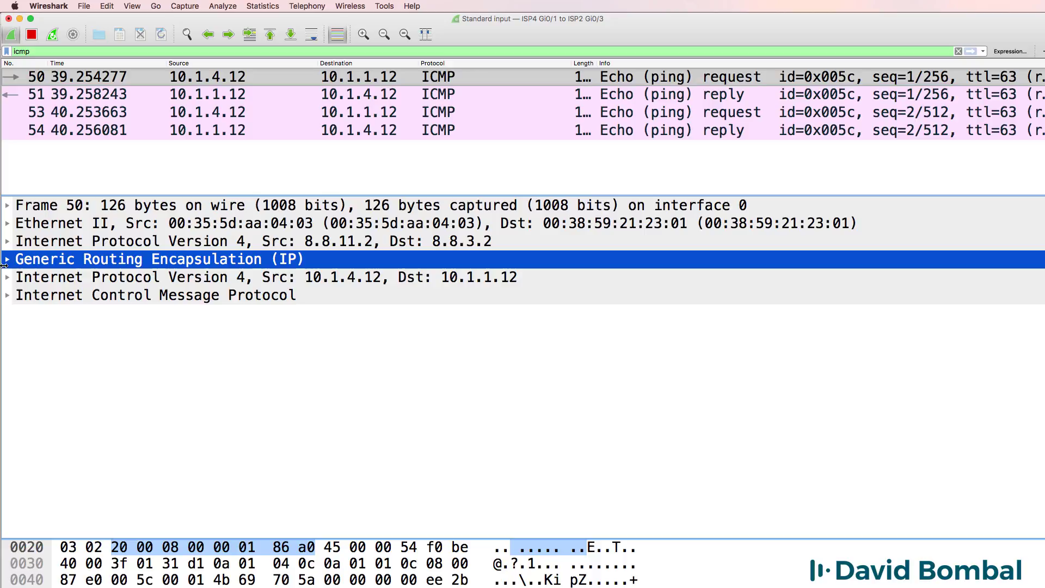
left_click(8, 261)
left_click(8, 260)
left_click(11, 281)
left_click(7, 279)
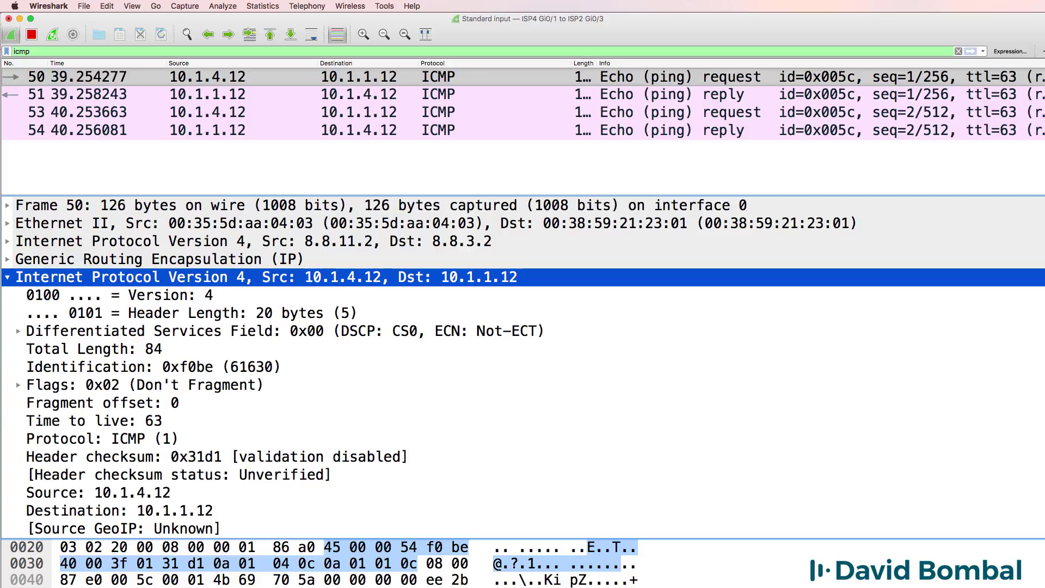
left_click(327, 585)
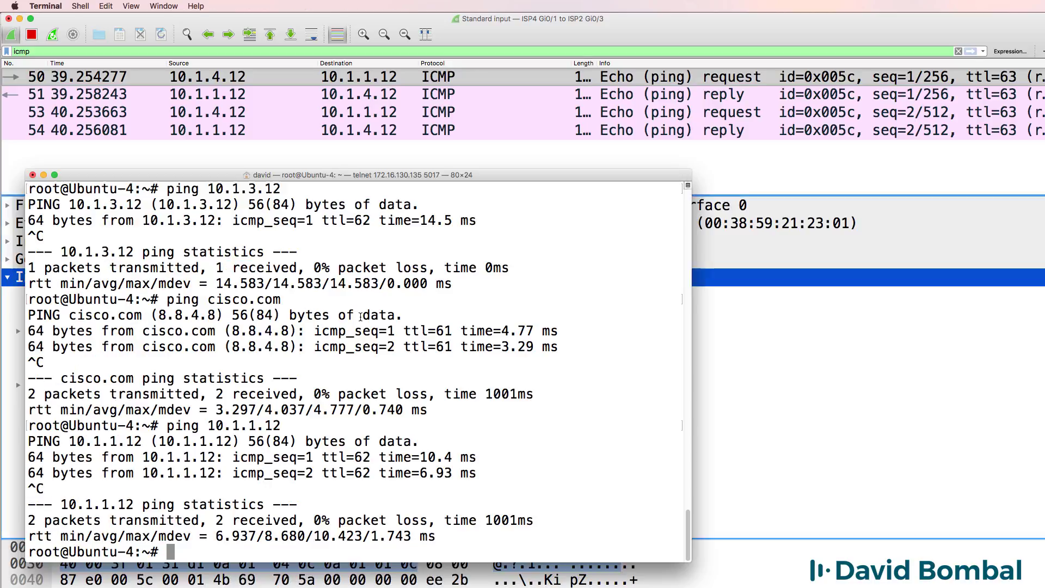
Run ifconfig on Ubuntu-4 and highlight eth0's 10.1.4.12 alongside the pinged 10.1.1.12.
left_click_drag(319, 173, 481, 317)
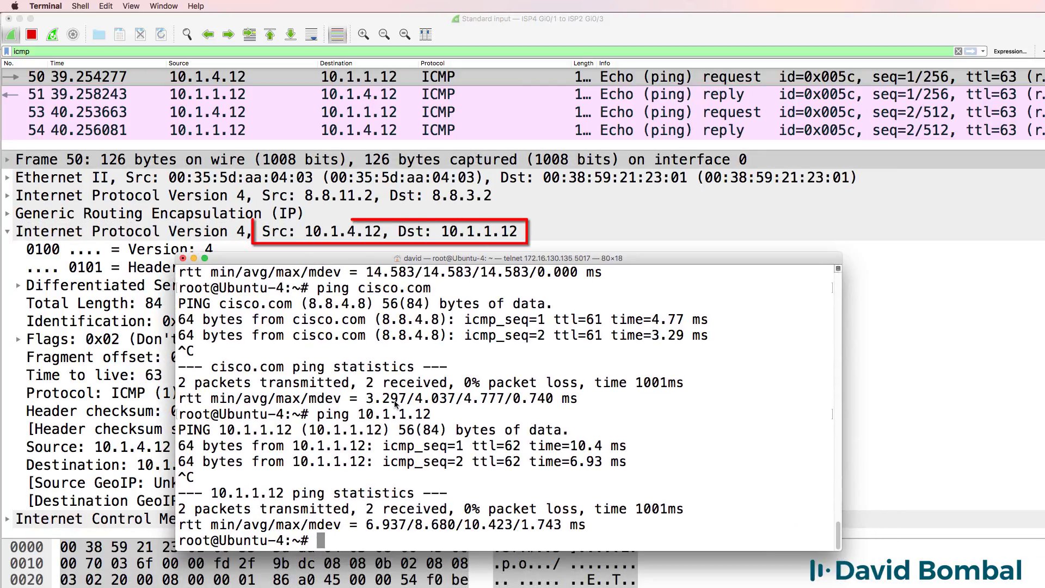
left_click_drag(452, 414, 314, 414)
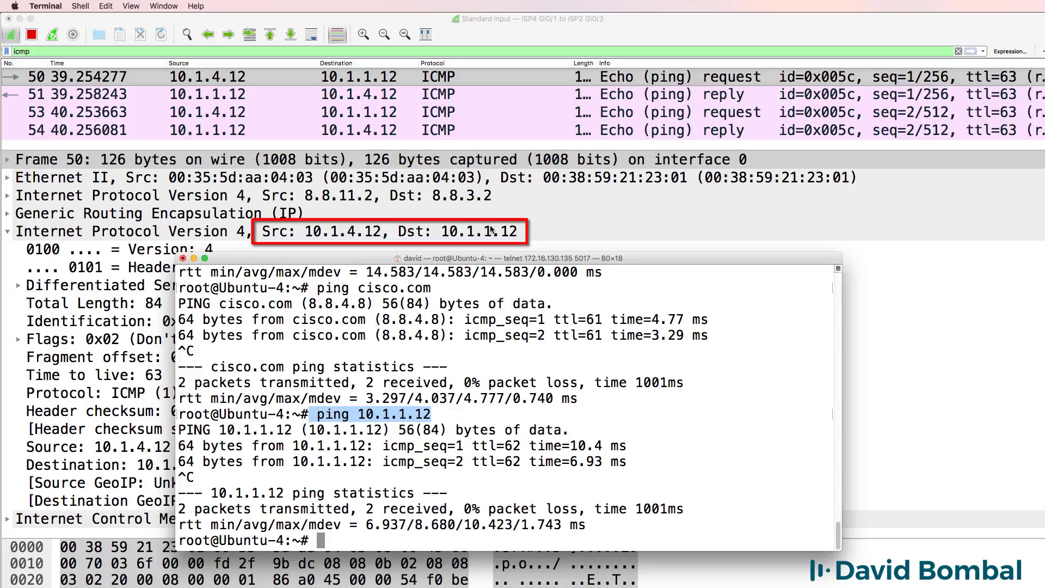
type("ifconfig")
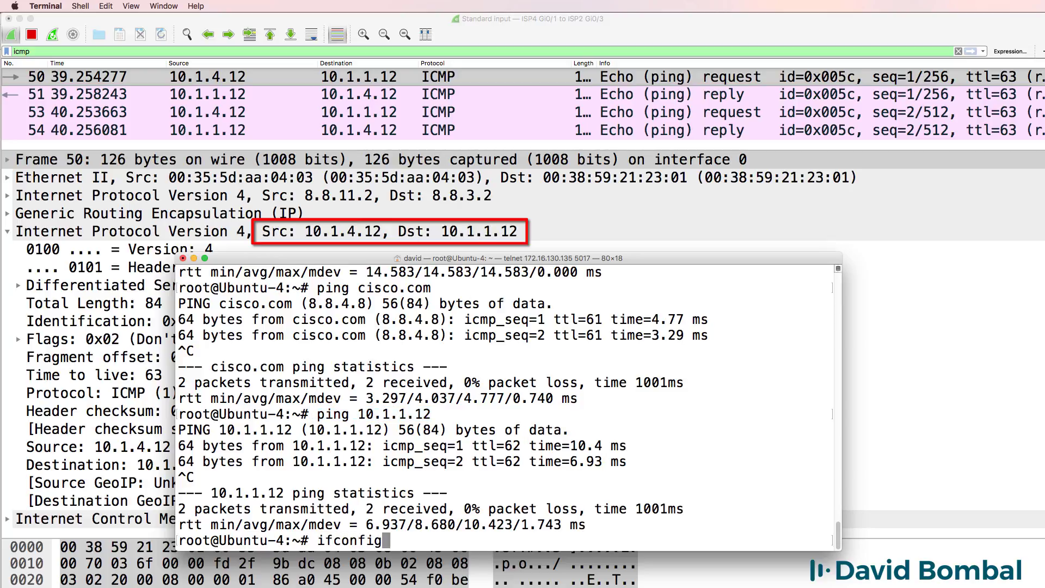
key("Return")
left_click_drag(416, 286, 342, 283)
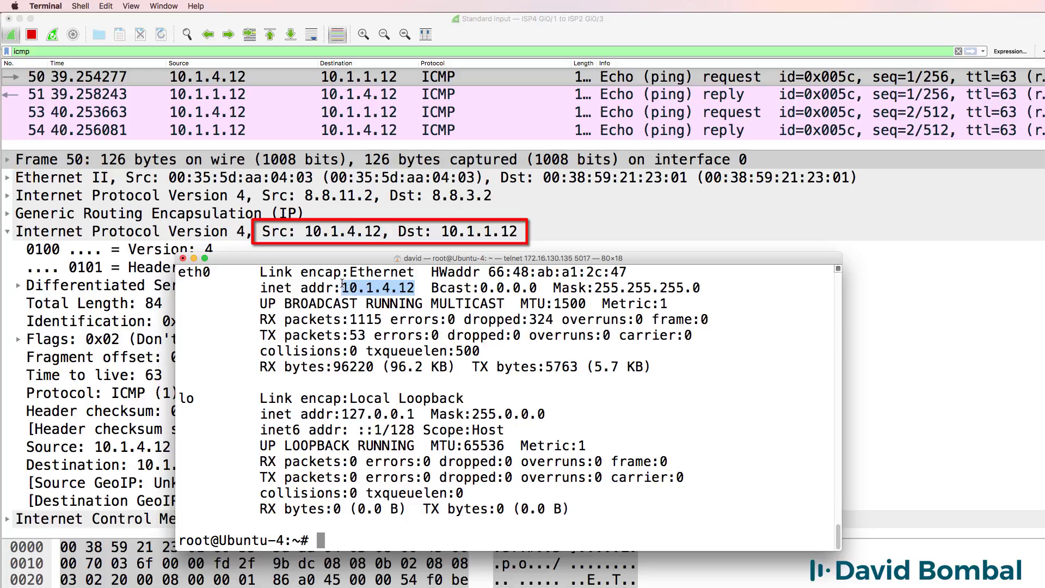
scroll(340, 283, "up", 10)
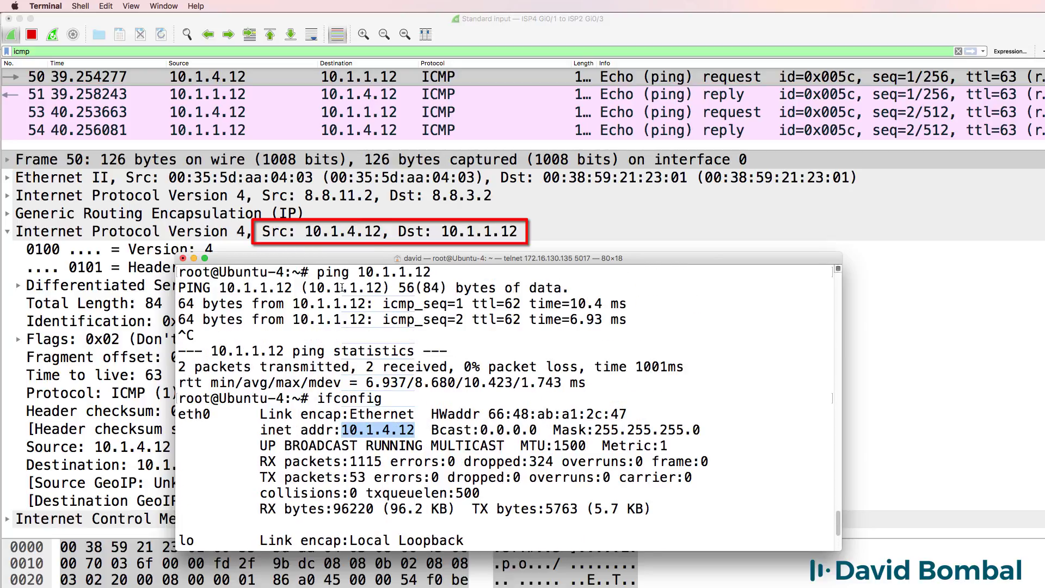
left_click_drag(432, 304, 347, 307)
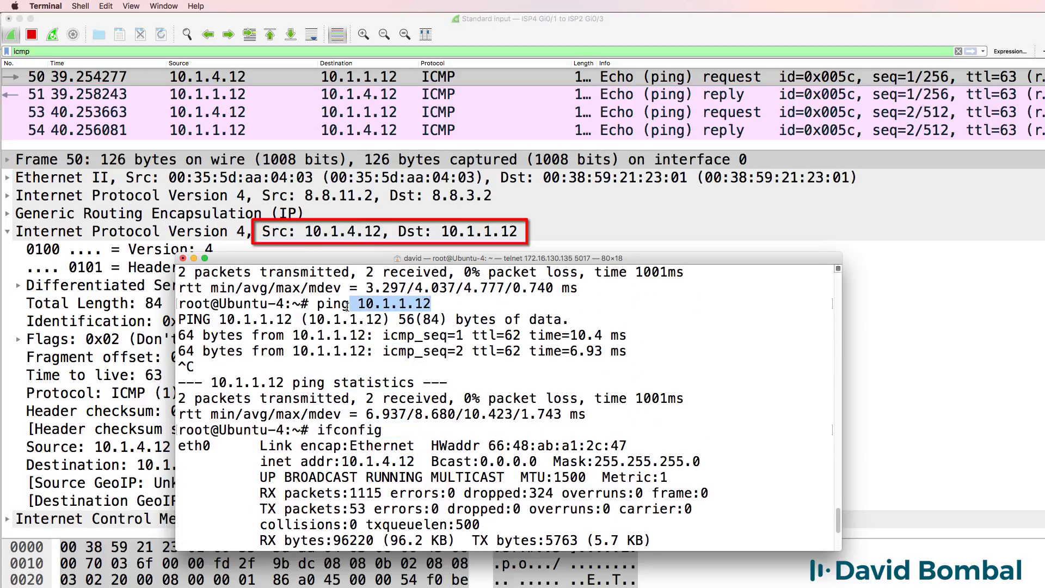
Expand packet 50's ICMP details to show its Type 8 echo request field.
left_click(308, 228)
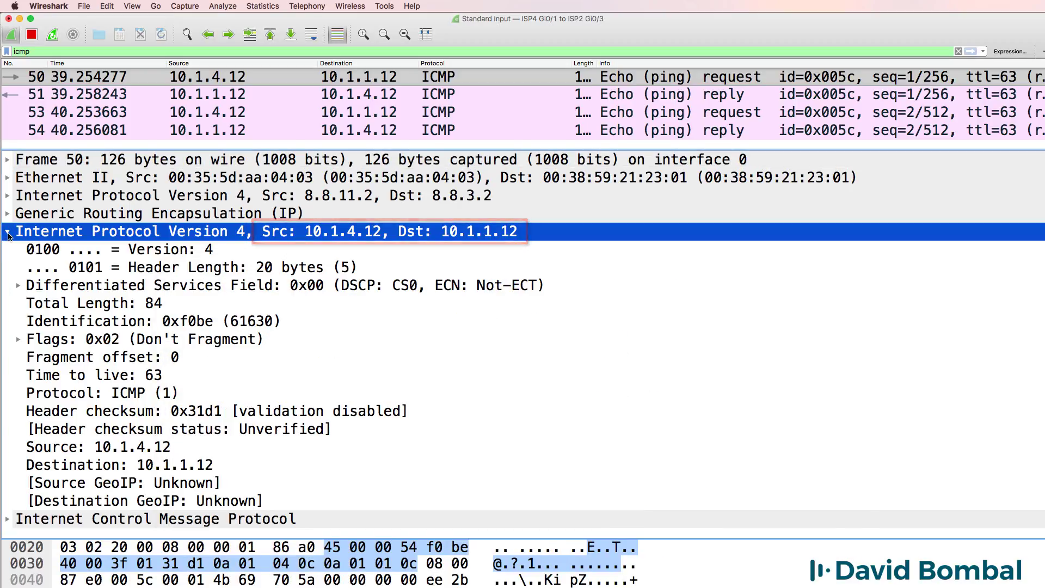
left_click(8, 232)
left_click(8, 250)
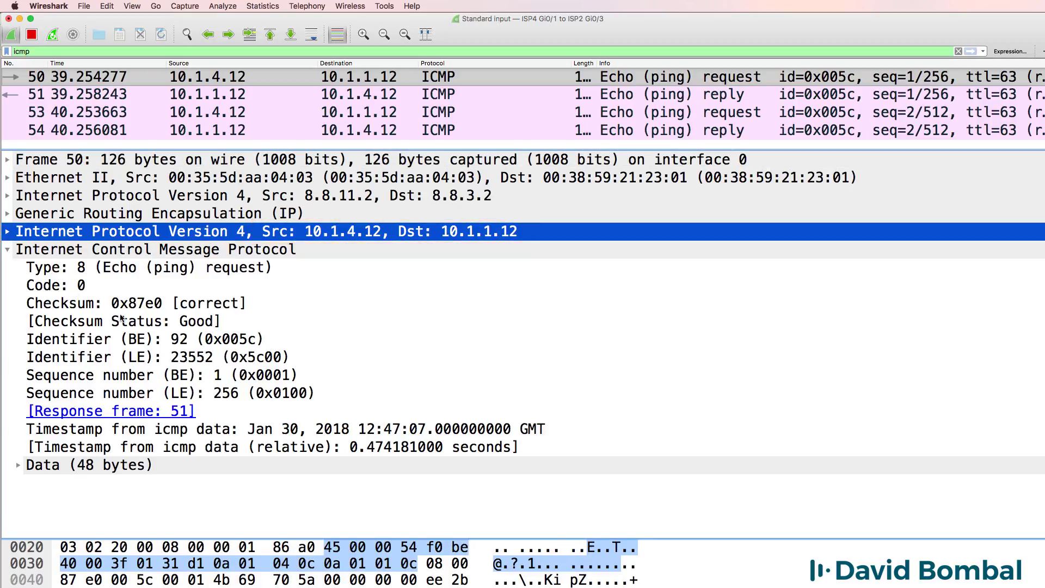
left_click(151, 281)
left_click(153, 272)
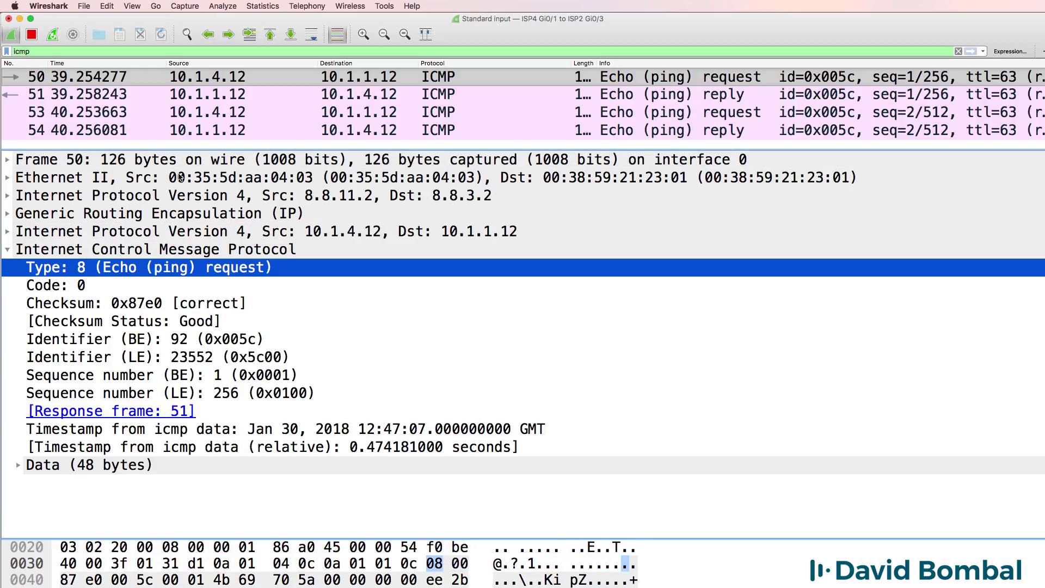
Inspect echo reply 51's Type 0 field, then the second request and reply, packets 53 and 54.
left_click(249, 93)
left_click(241, 268)
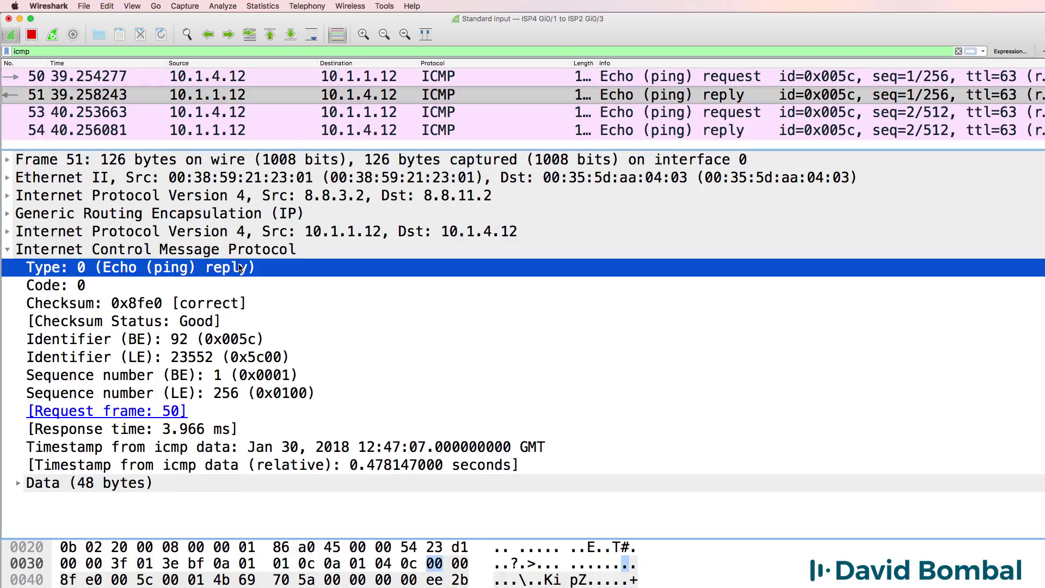
left_click(264, 113)
left_click(265, 131)
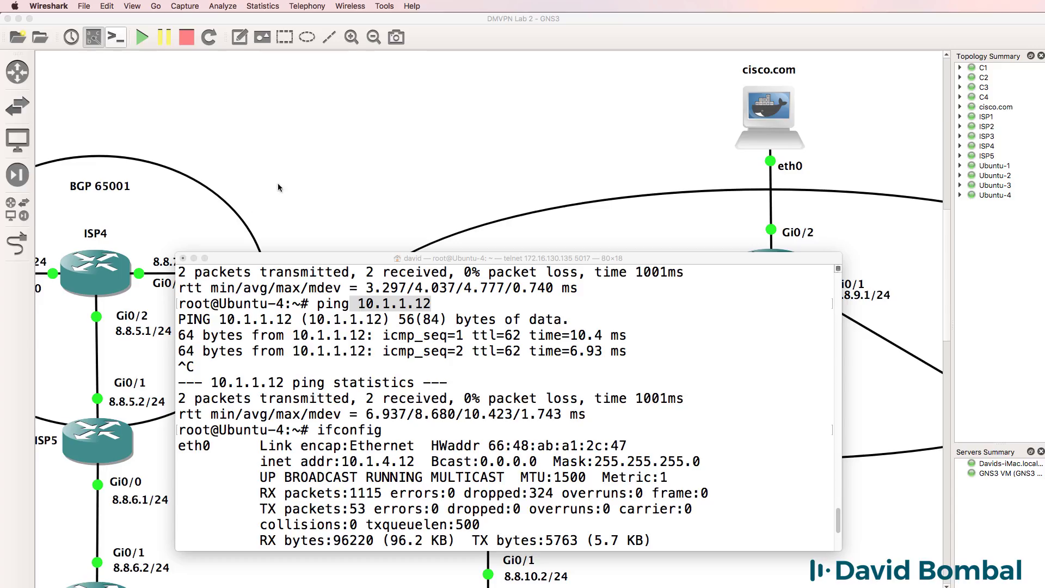
left_click(327, 284)
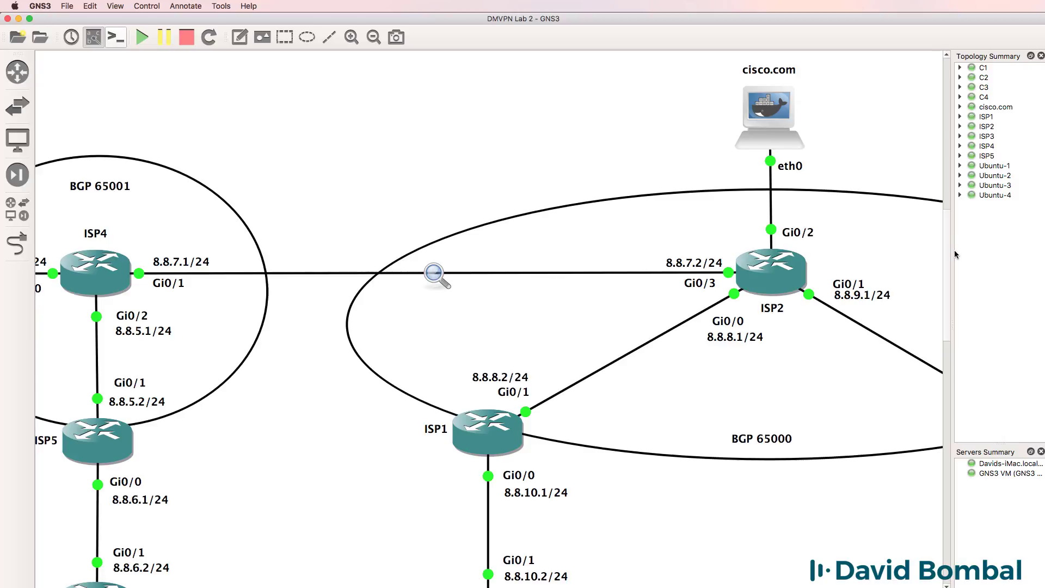
Zoom out twice and scroll to fit C1 and all four customer sites on the canvas.
scroll(949, 250, "down", 4)
left_click(375, 37)
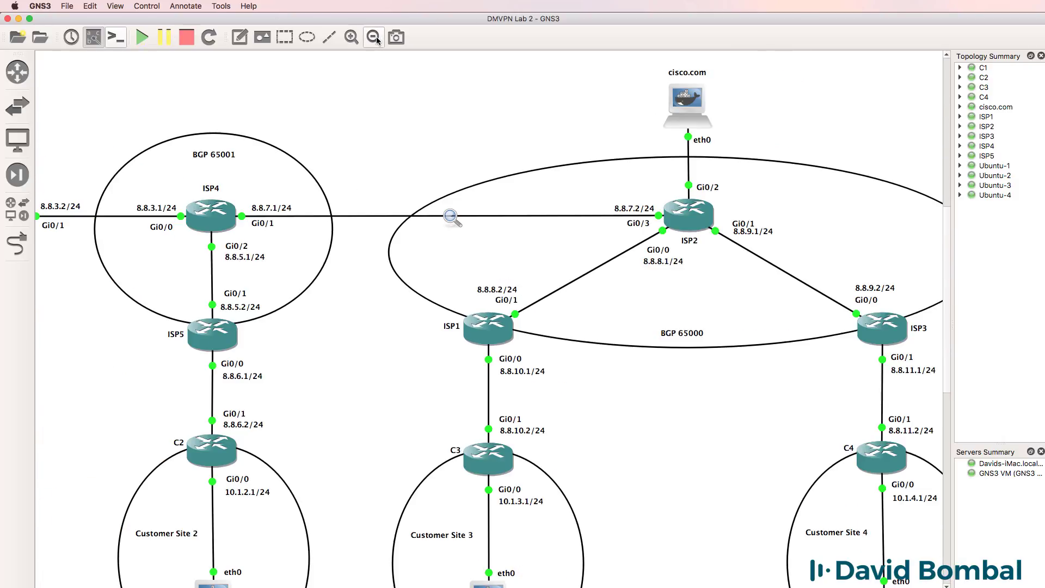
left_click(377, 37)
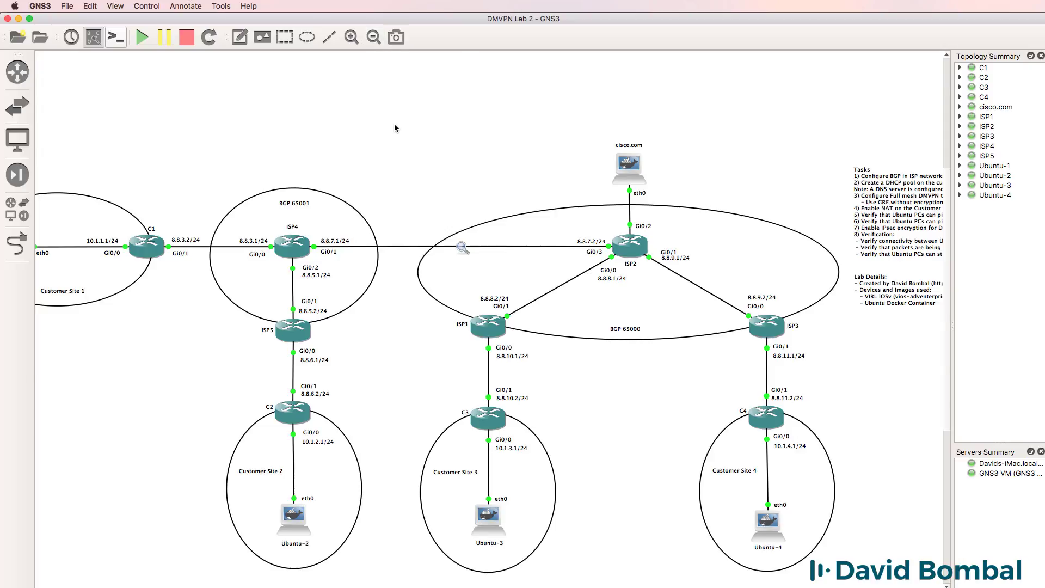
scroll(394, 122, "down", 3)
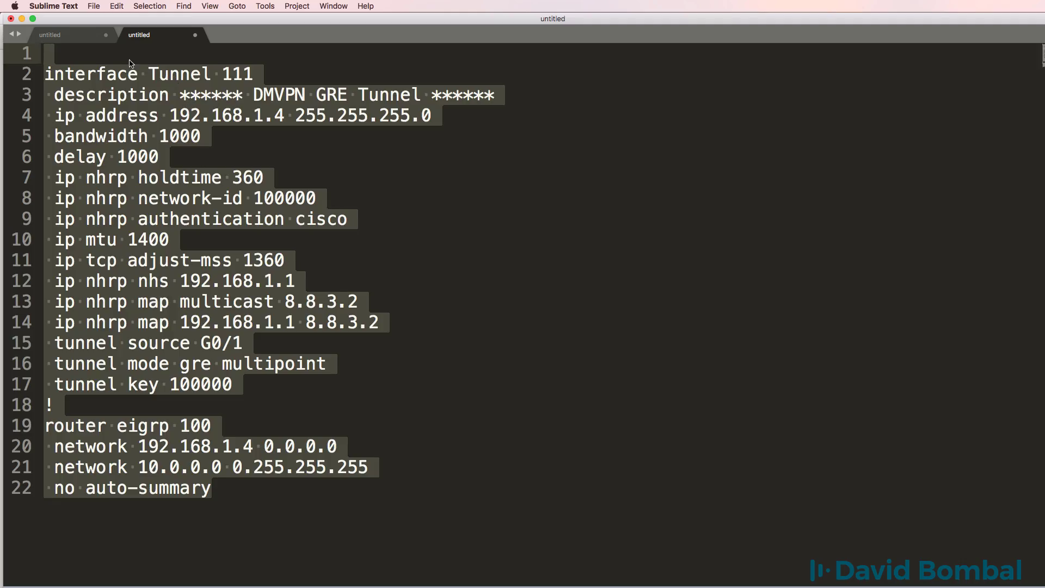
Generate the Hub Router output and copy the whole HUB SITE configuration text.
left_click(88, 39)
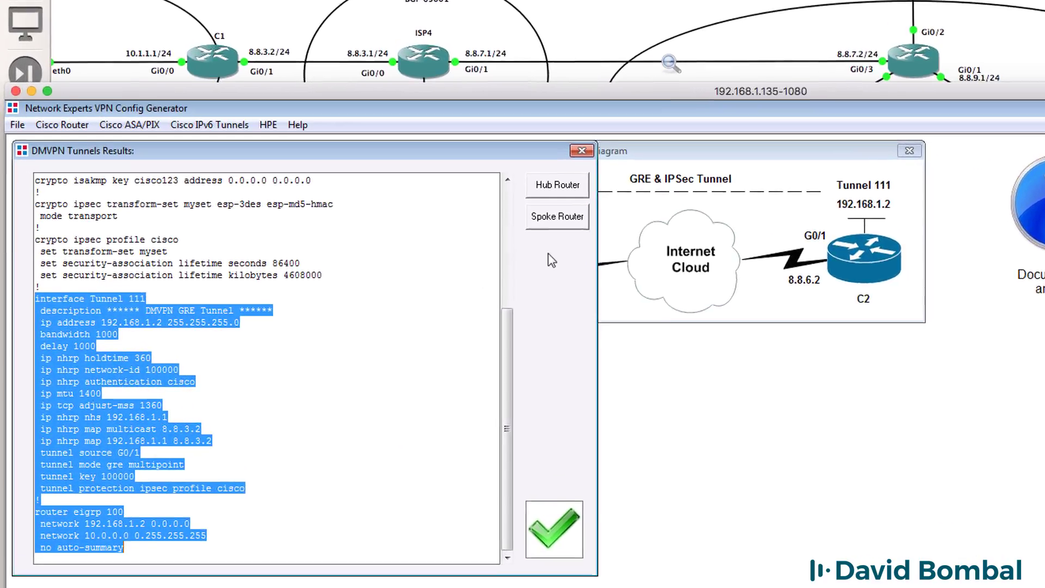
left_click(380, 184)
left_click(582, 186)
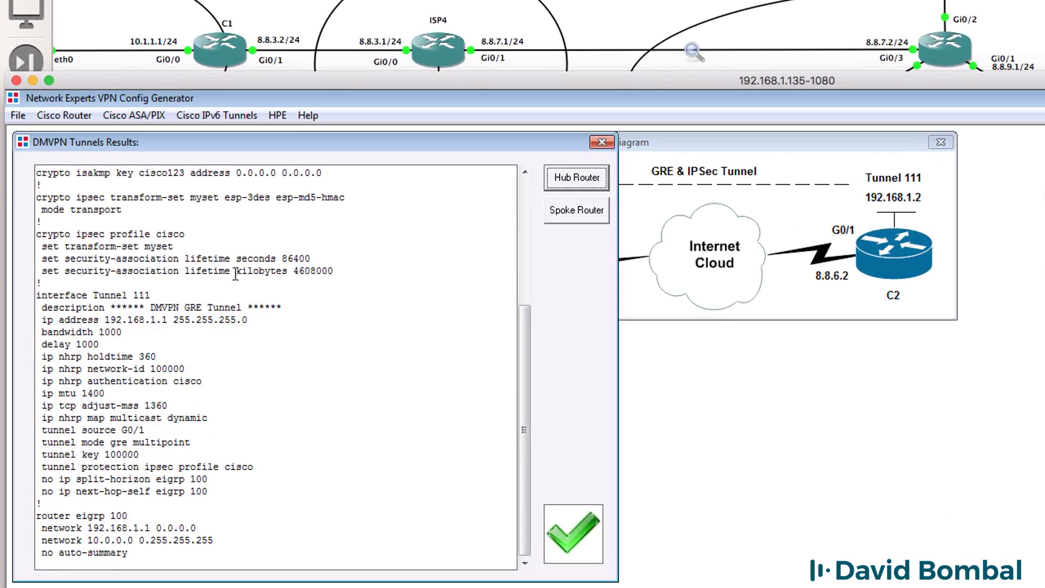
left_click(269, 283)
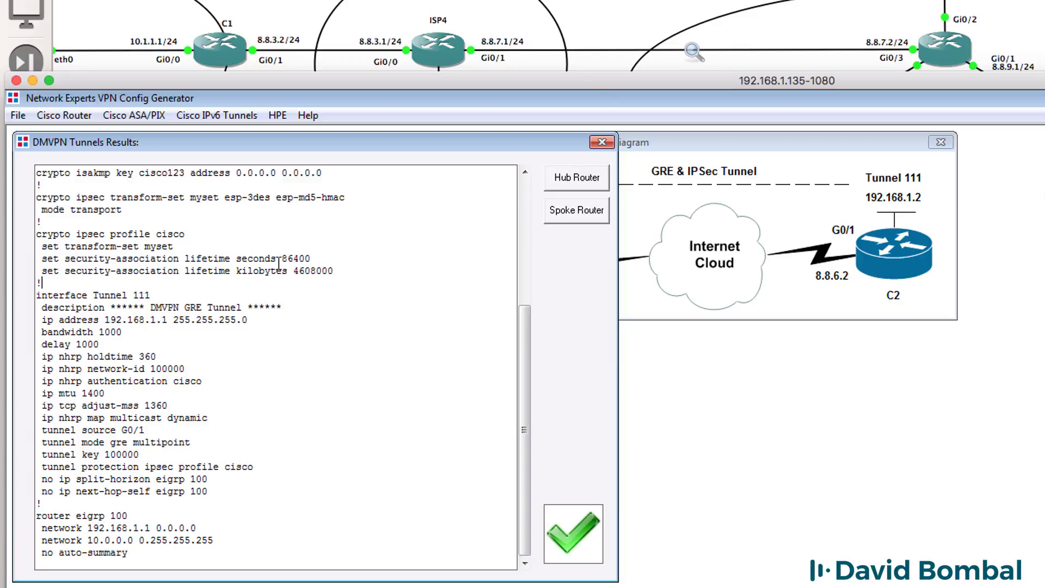
left_click_drag(524, 323, 528, 157)
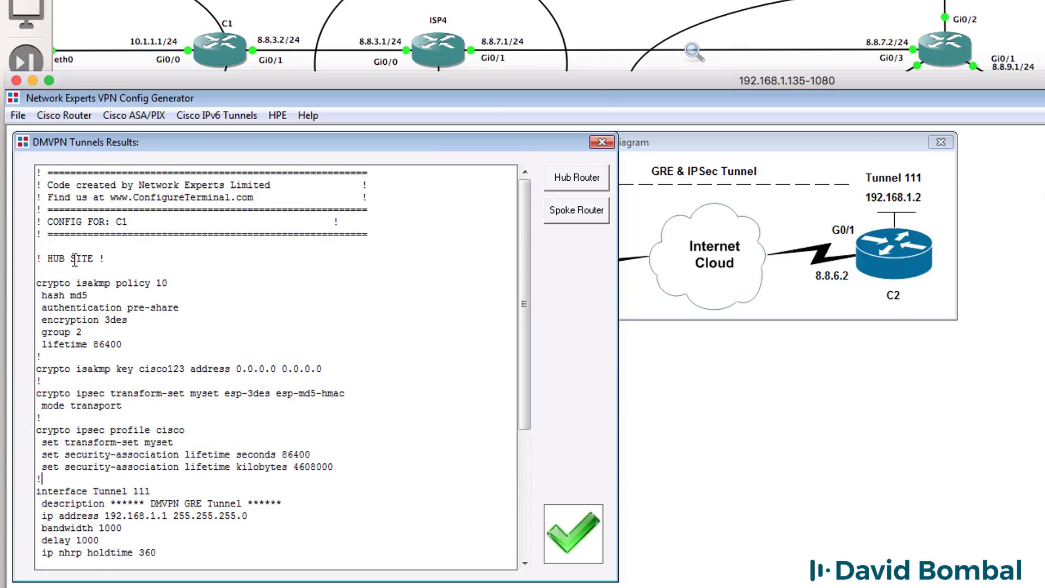
left_click_drag(38, 256, 130, 566)
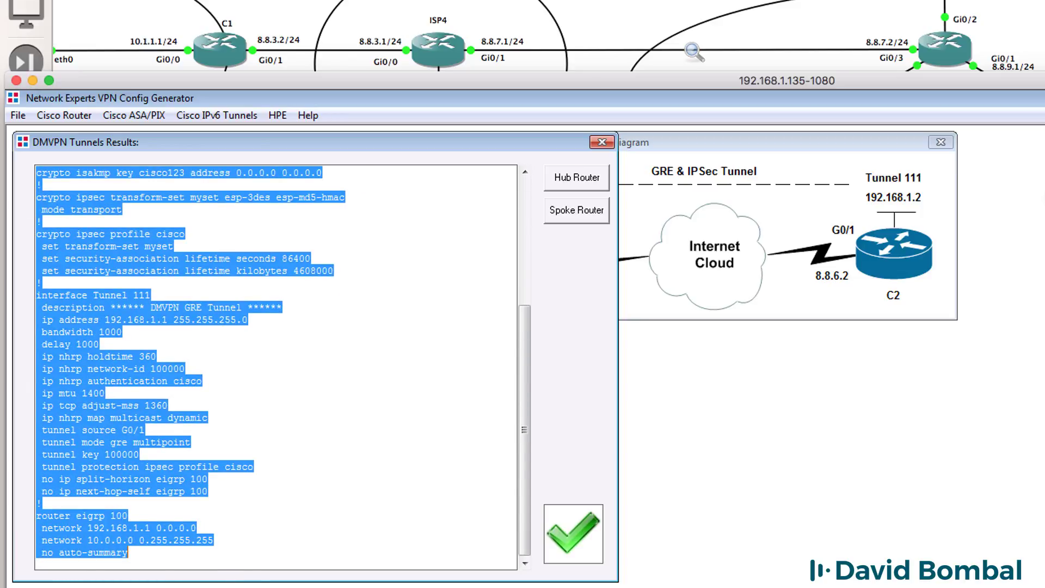
right_click(98, 390)
left_click(168, 444)
Paste the hub configuration into a new Sublime Text tab and compare it with the tunnel-only config.
key("super+Tab")
key("super+n")
key("super+v")
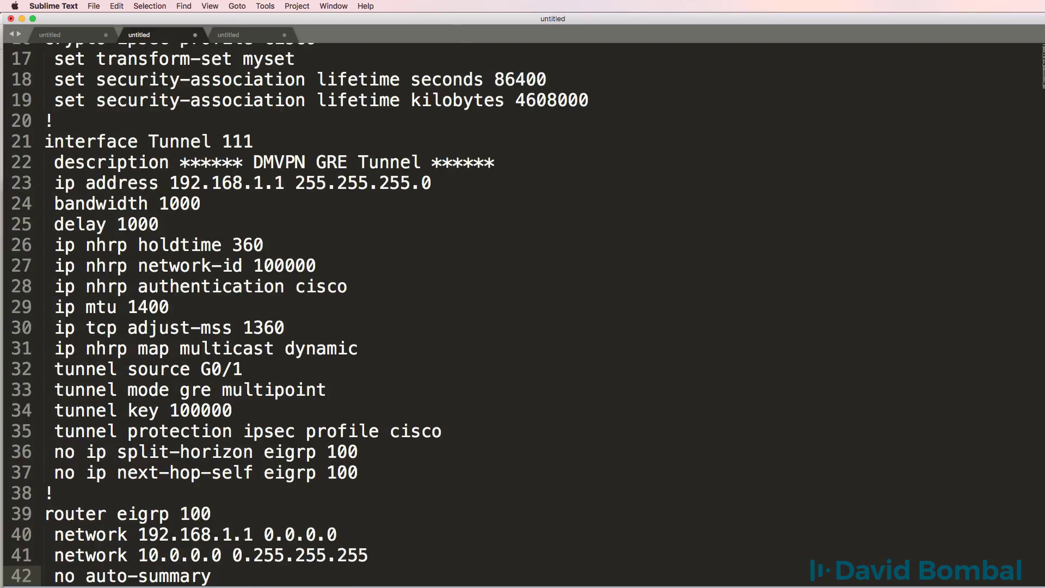
scroll(196, 273, "up", 8)
left_click(68, 38)
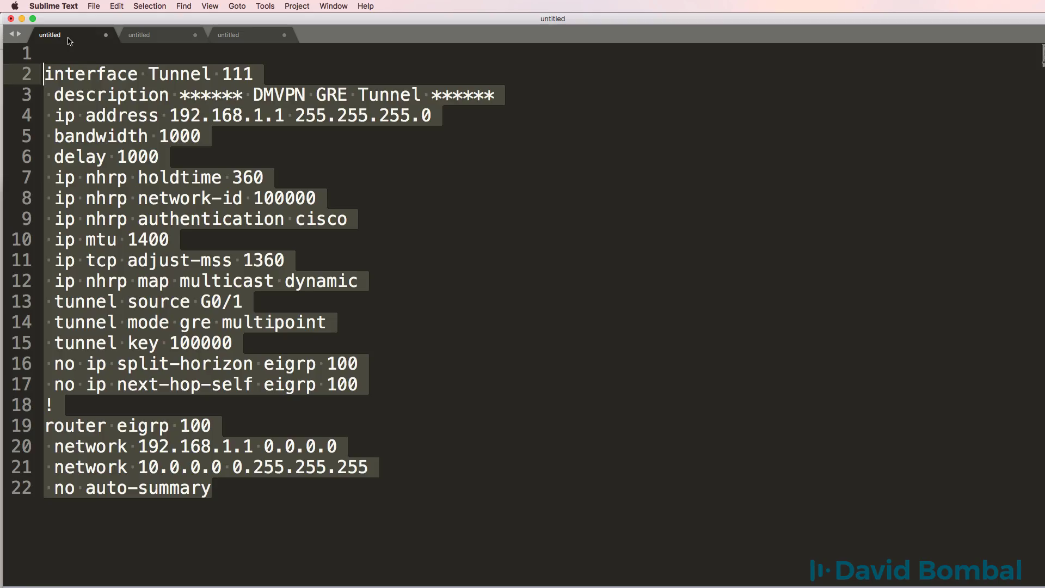
left_click(188, 180)
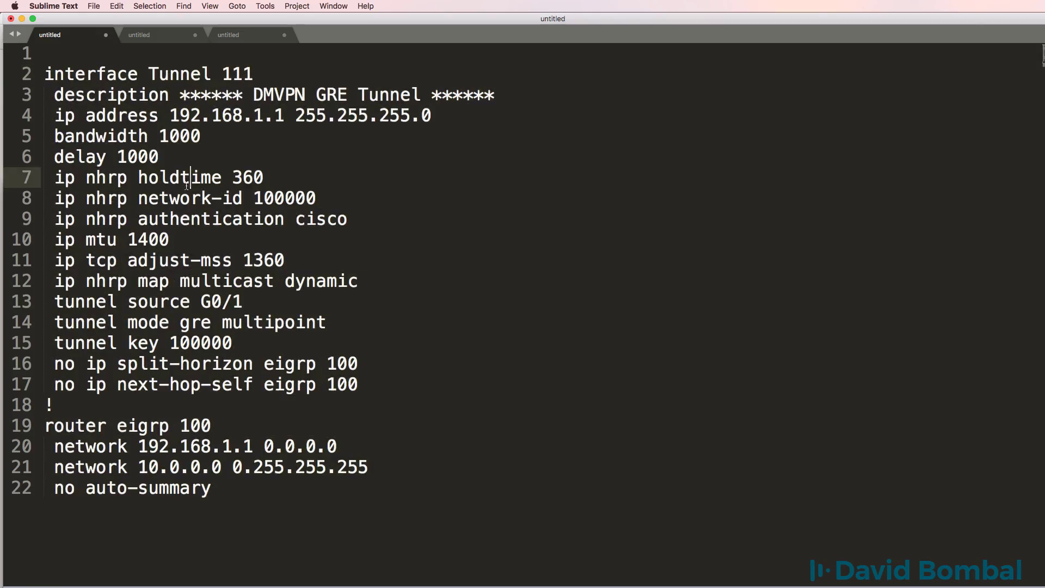
left_click(170, 38)
Highlight the ISAKMP policy 10 settings and the pre-shared key for peer 0.0.0.0 0.0.0.0.
left_click_drag(55, 94, 618, 268)
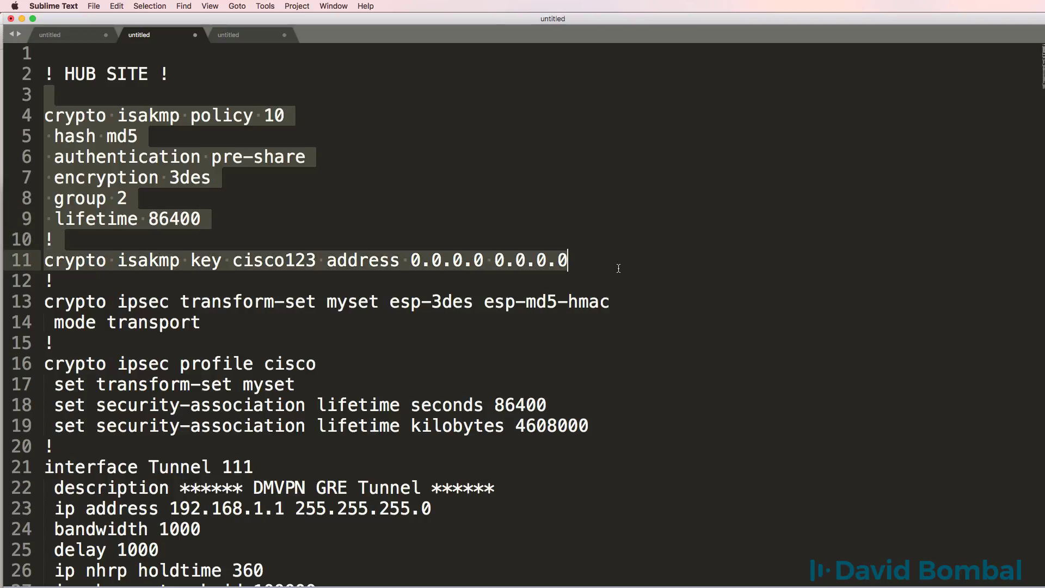
left_click(297, 158)
left_click_drag(117, 115, 311, 113)
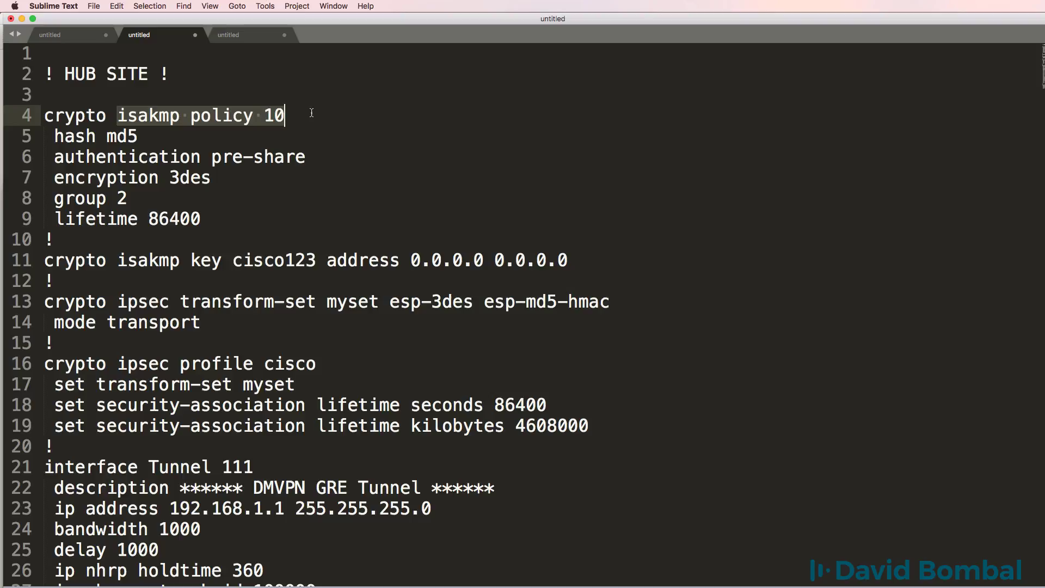
left_click_drag(53, 135, 249, 217)
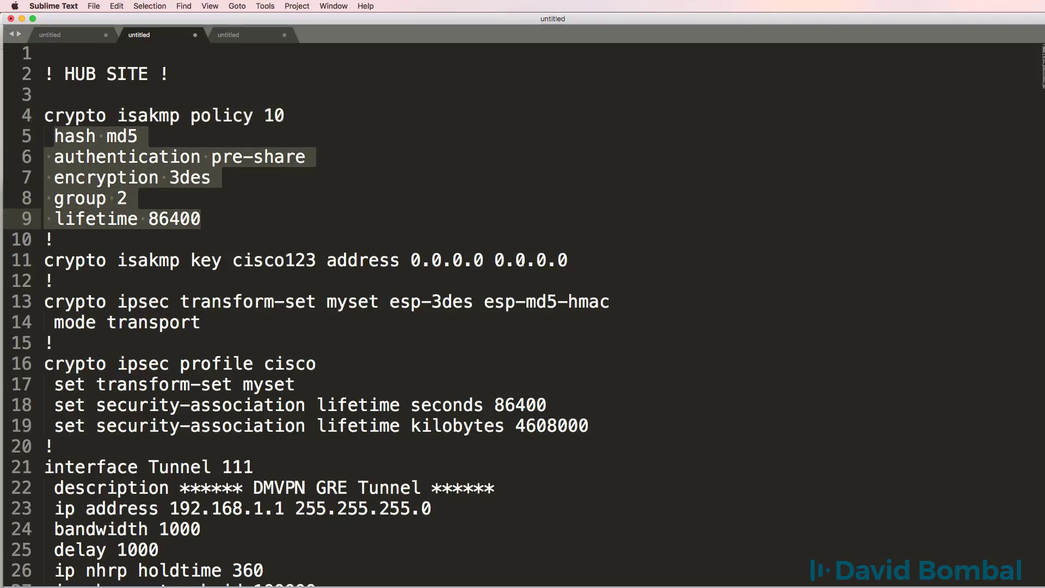
left_click(597, 259)
left_click_drag(232, 259, 316, 259)
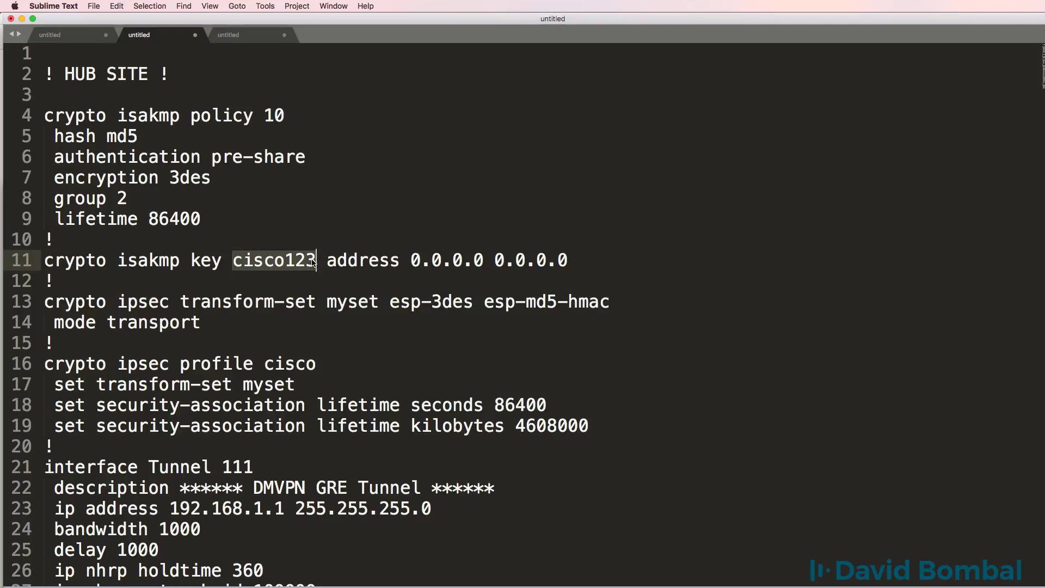
left_click_drag(567, 259, 327, 259)
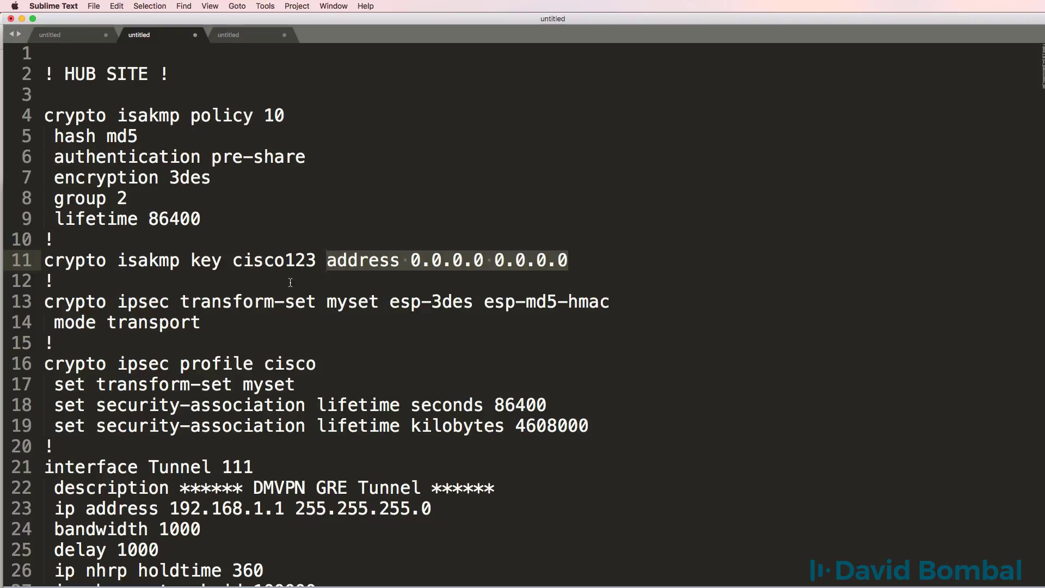
Review the Tunnel 111 'tunnel protection ipsec profile cisco' and 'crypto ipsec profile cisco' lines.
scroll(245, 288, "down", 1)
left_click_drag(201, 296, 1, 269)
scroll(240, 294, "down", 2)
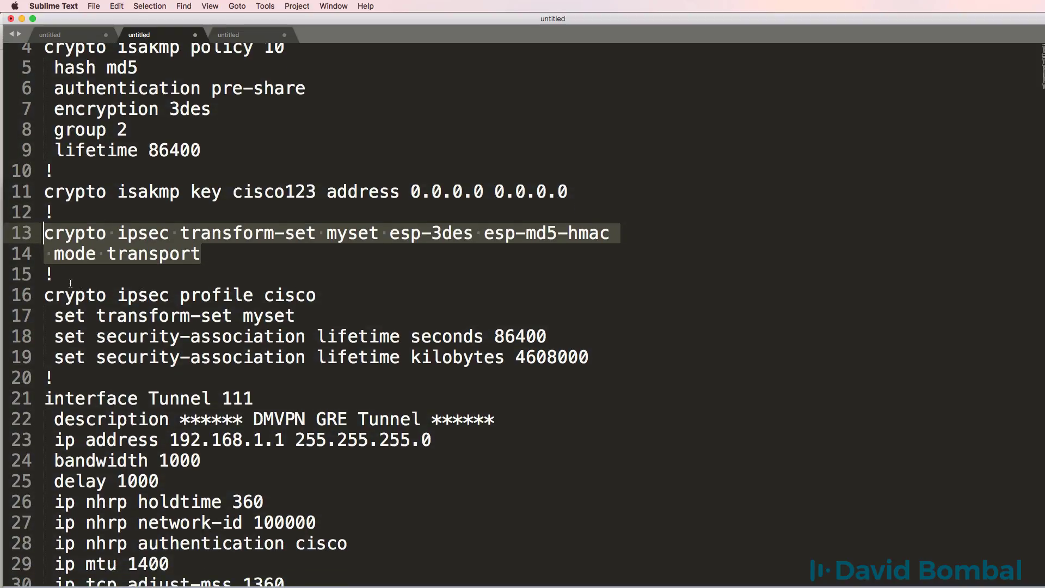
left_click_drag(68, 281, 598, 377)
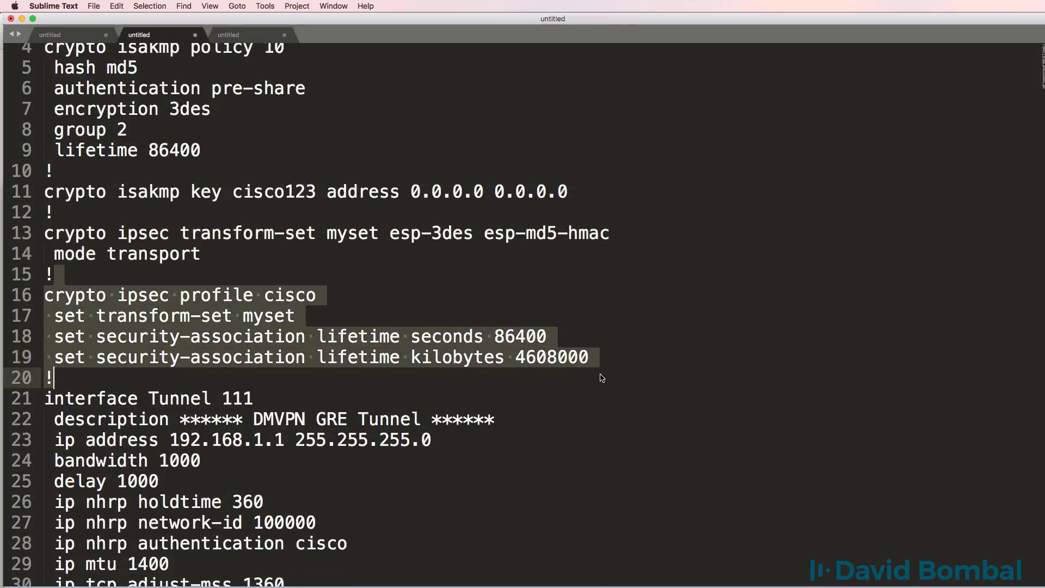
scroll(491, 435, "down", 5)
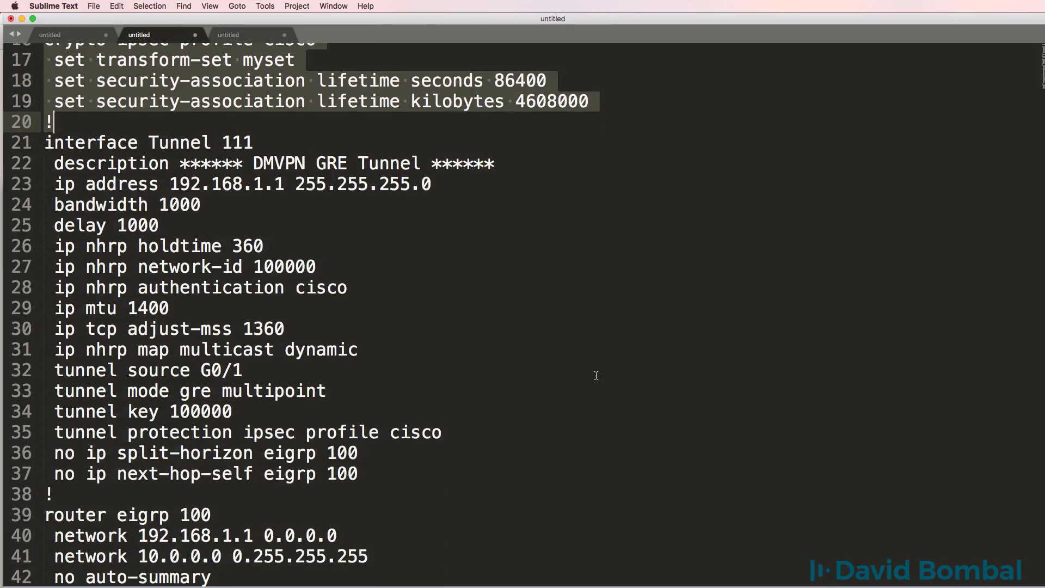
left_click_drag(492, 436, 2, 435)
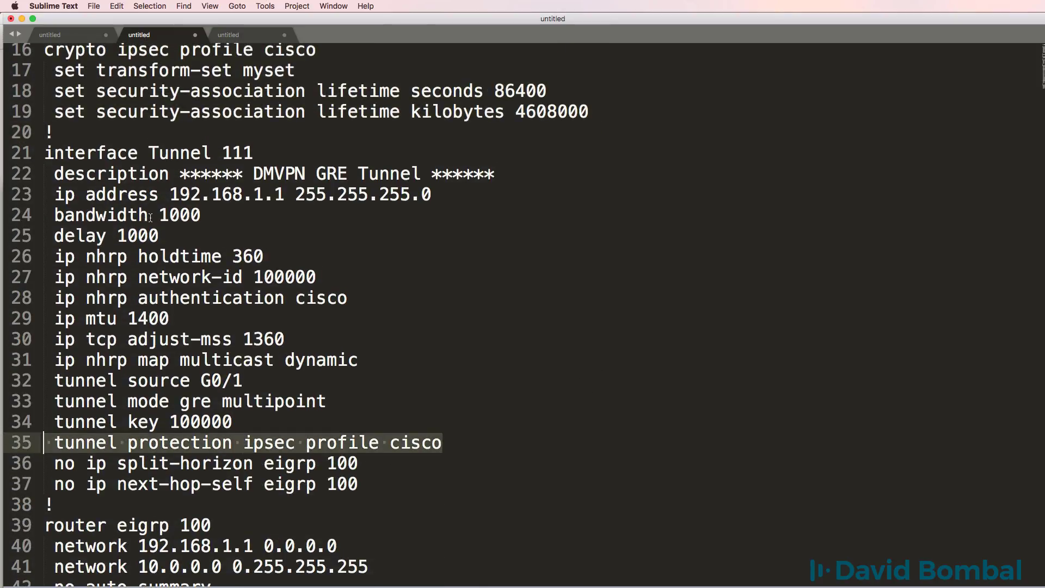
left_click_drag(275, 154, 8, 160)
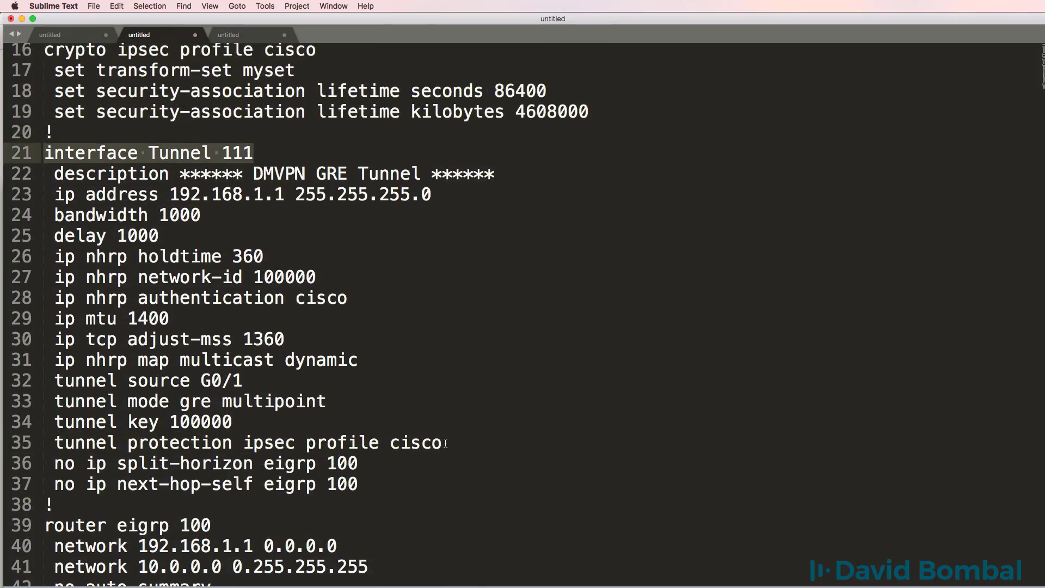
left_click_drag(445, 443, 40, 440)
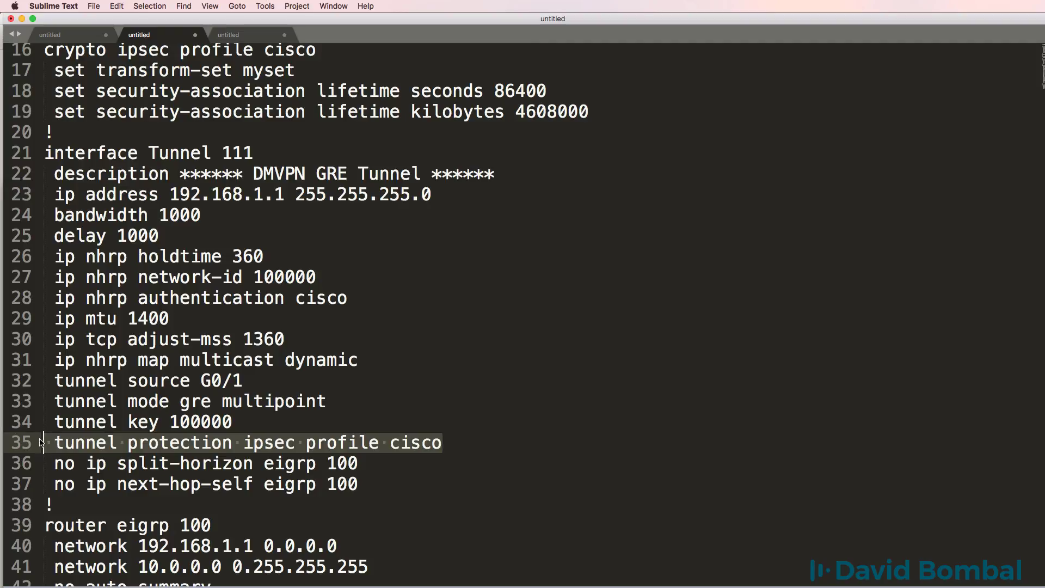
scroll(345, 272, "up", 3)
left_click(345, 154)
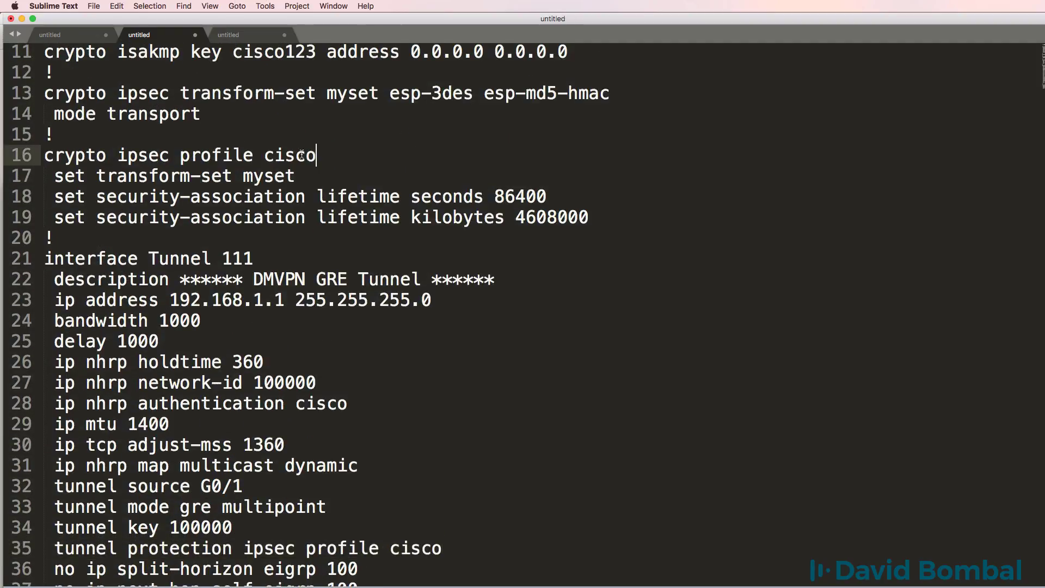
left_click_drag(317, 155, 2, 155)
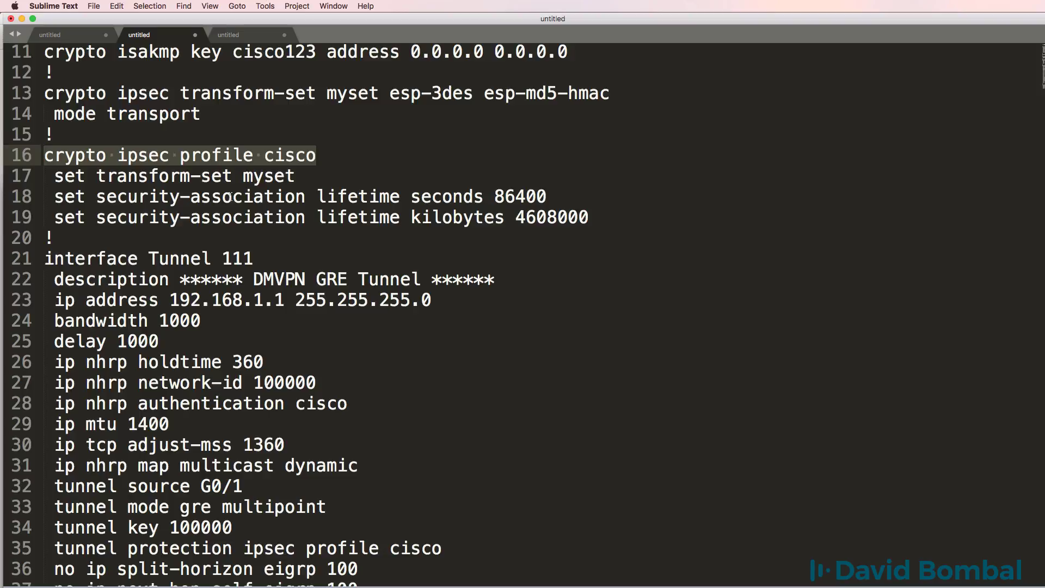
Review the ISAKMP policy lines 4–9 and the mode transport line.
scroll(230, 199, "up", 1)
scroll(230, 201, "up", 2)
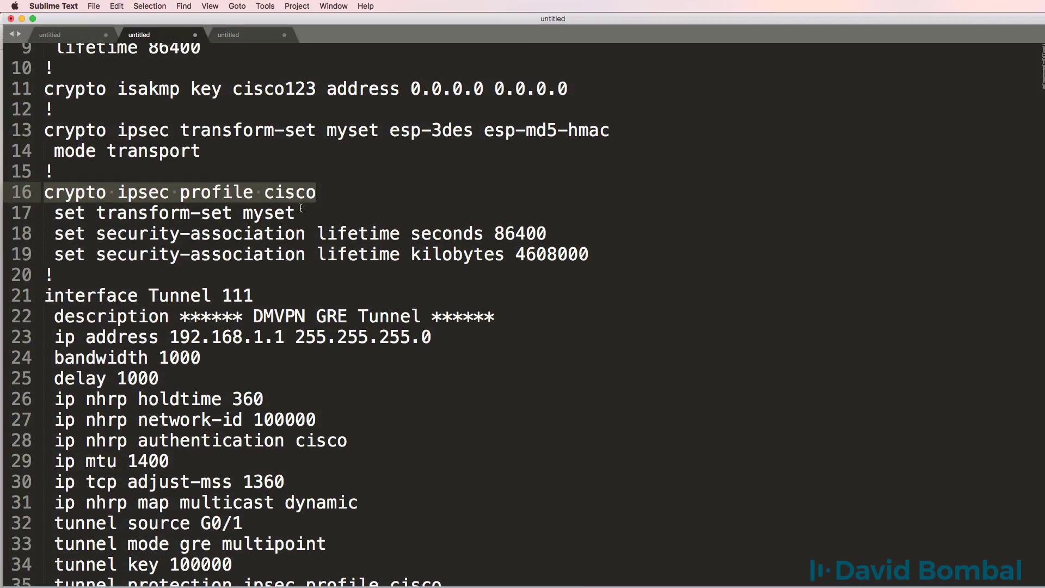
left_click_drag(300, 213, 3, 216)
scroll(163, 190, "up", 2)
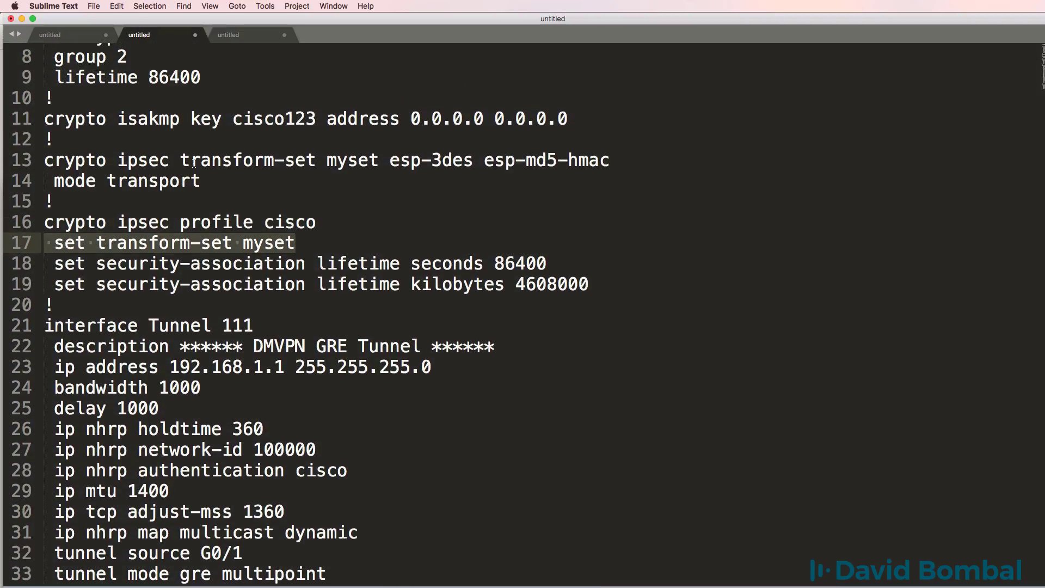
left_click_drag(188, 160, 318, 161)
scroll(322, 174, "up", 3)
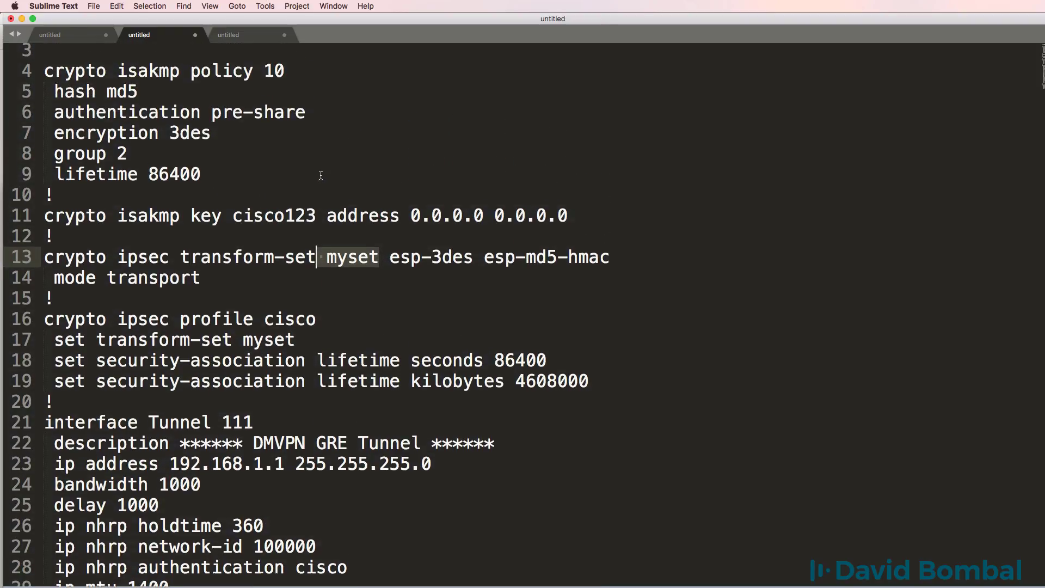
left_click_drag(321, 174, 46, 75)
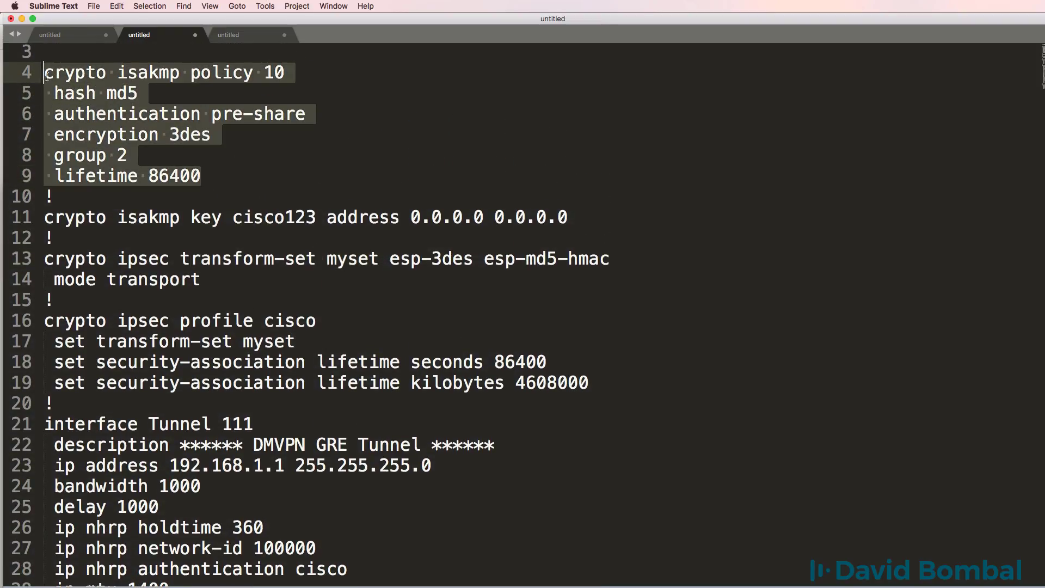
left_click_drag(237, 280, 26, 276)
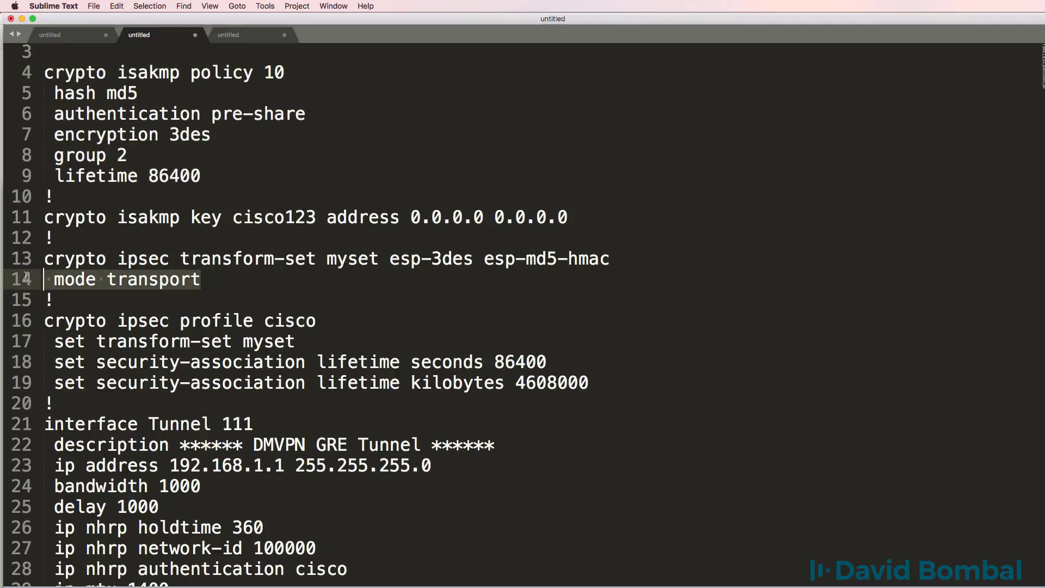
key("Right")
scroll(122, 126, "up", 2)
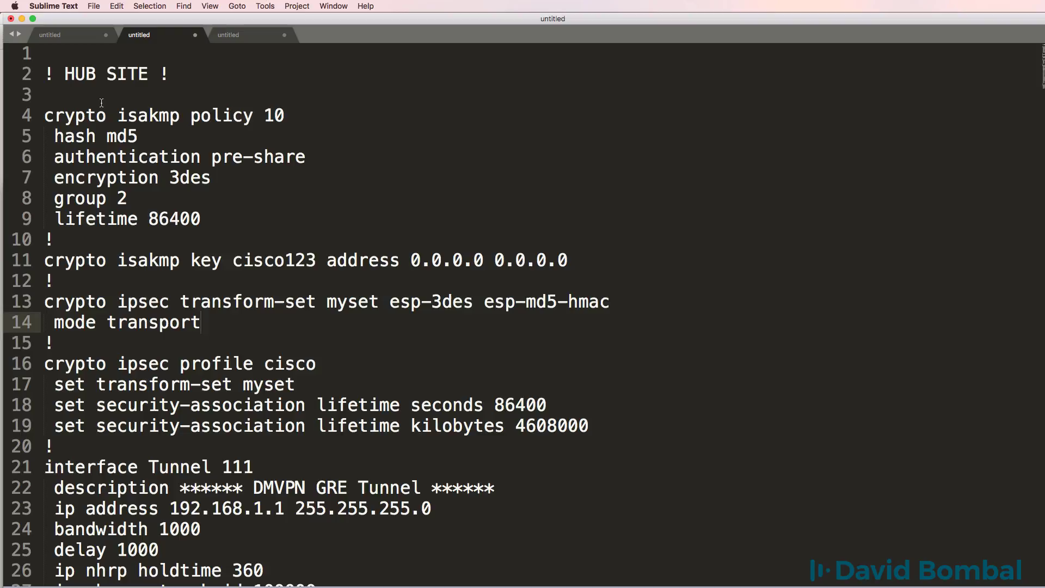
Copy the entire hub configuration and return to the GNS3 lab.
key("super+a")
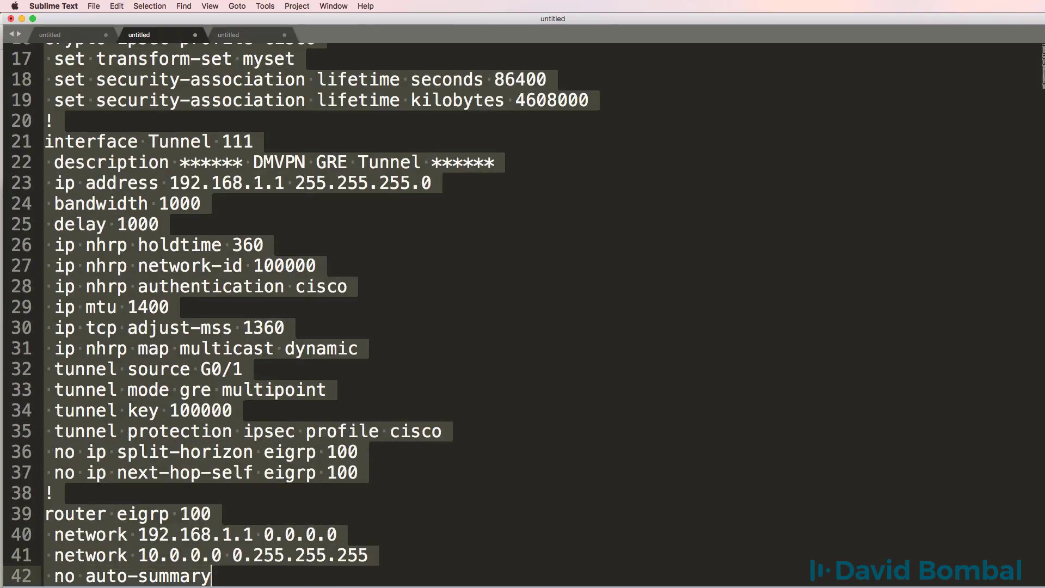
right_click(148, 363)
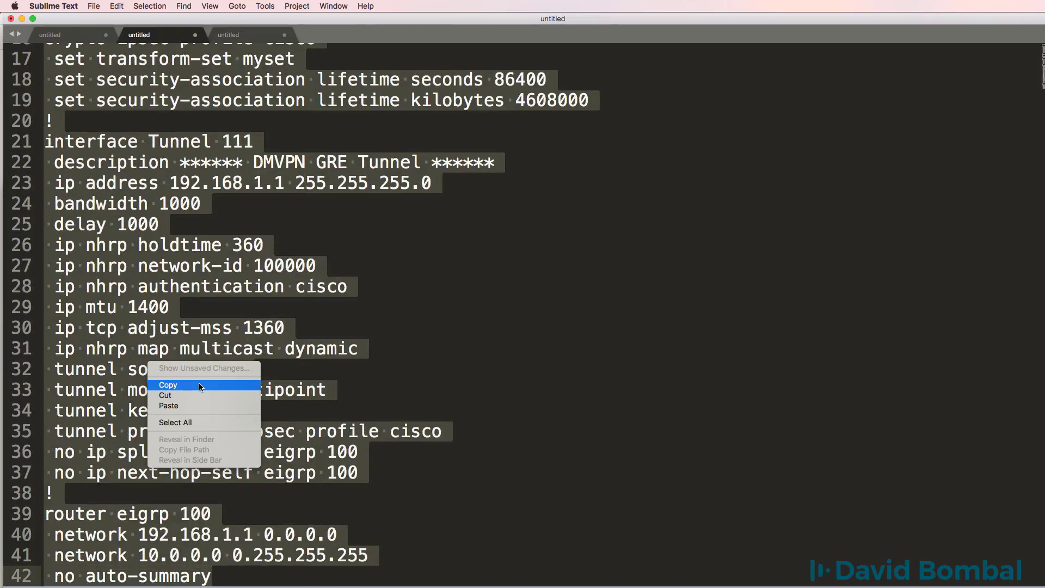
left_click(199, 386)
key("super+Tab")
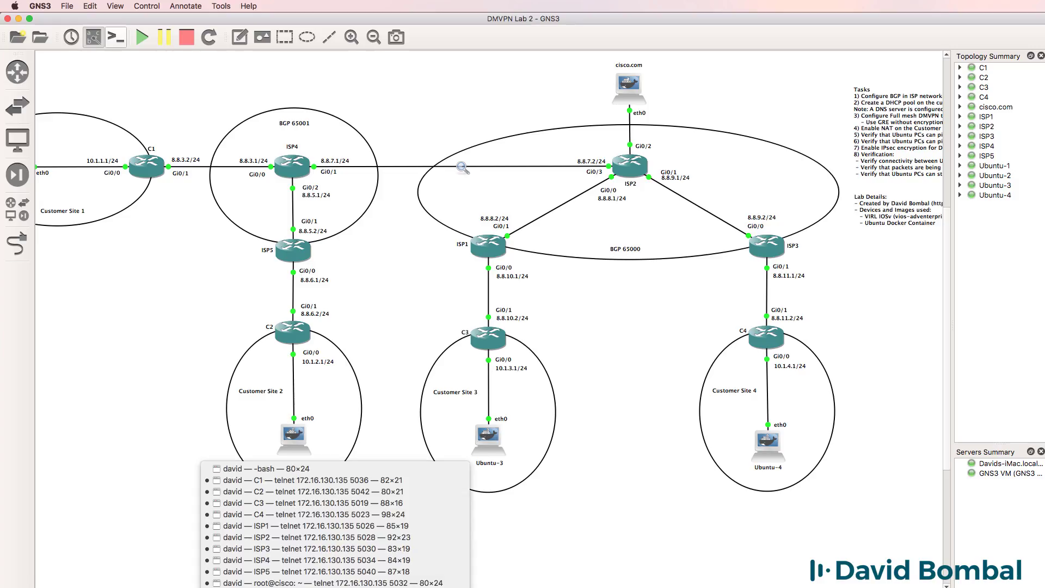
On C1, run 'sh dmvpn' to confirm the three DMVPN peers are up.
left_click(287, 481)
left_click(430, 339)
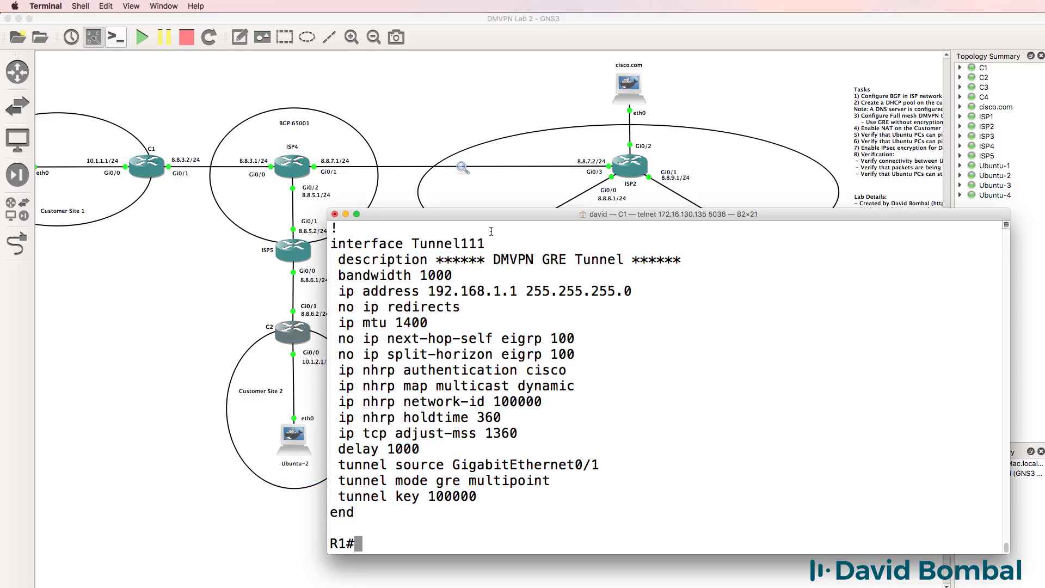
left_click_drag(480, 214, 350, 182)
type("sh dmcpn")
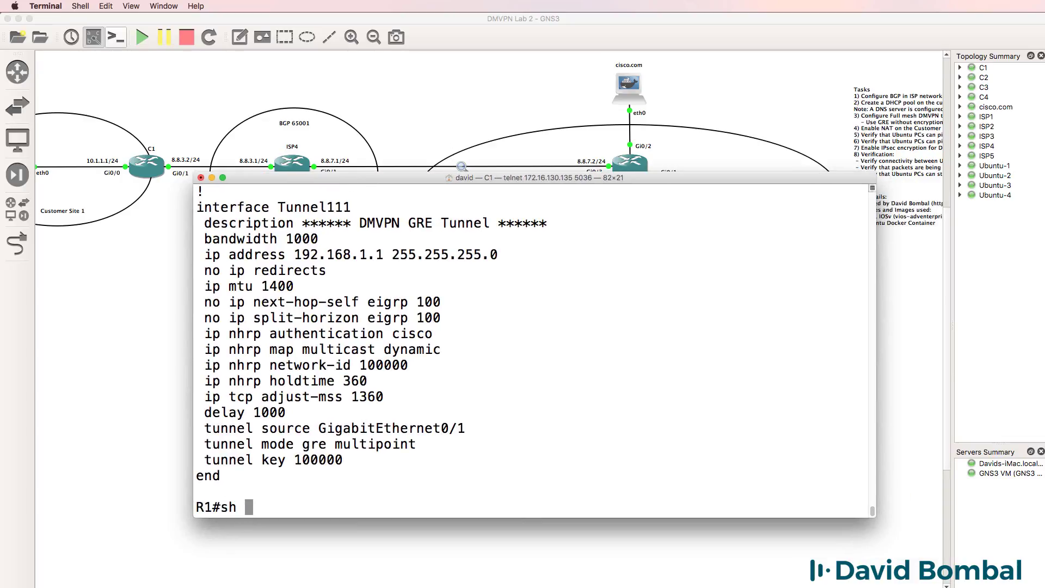
key("BackSpace")
key("BackSpace")
key("BackSpace")
type("vpn")
key("Return")
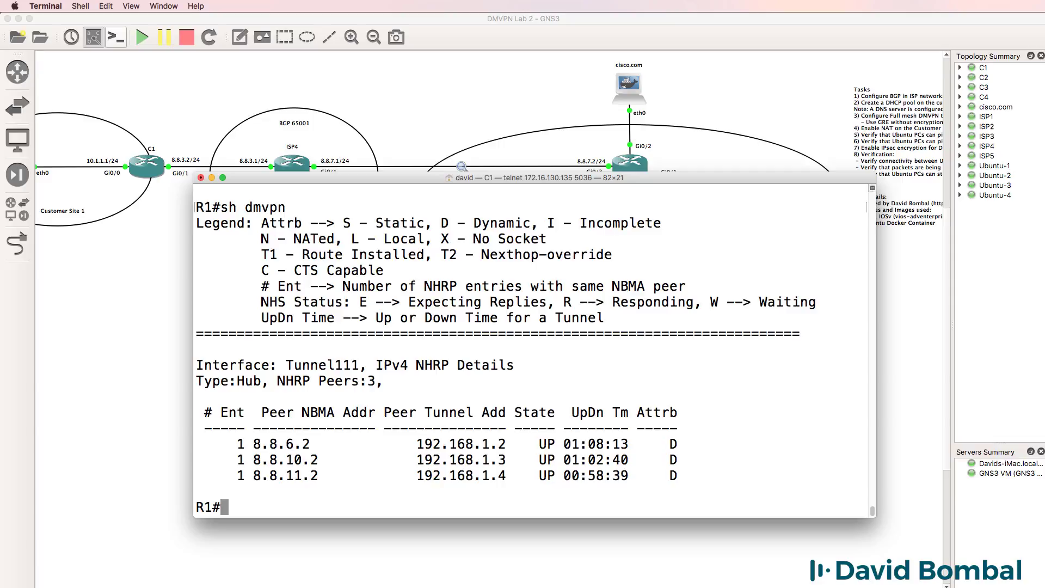
Run 'sh ip eigrp neighbors' to see three neighbours on Tu111, then enter 'conf t'.
type("sh ip ei")
key("Tab")
type("n")
key("Tab")
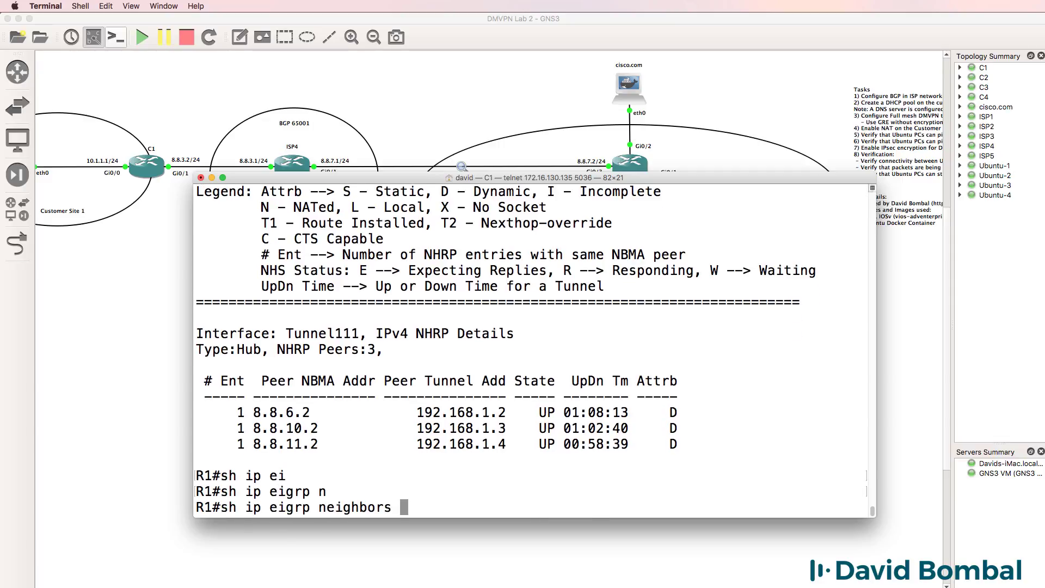
key("Return")
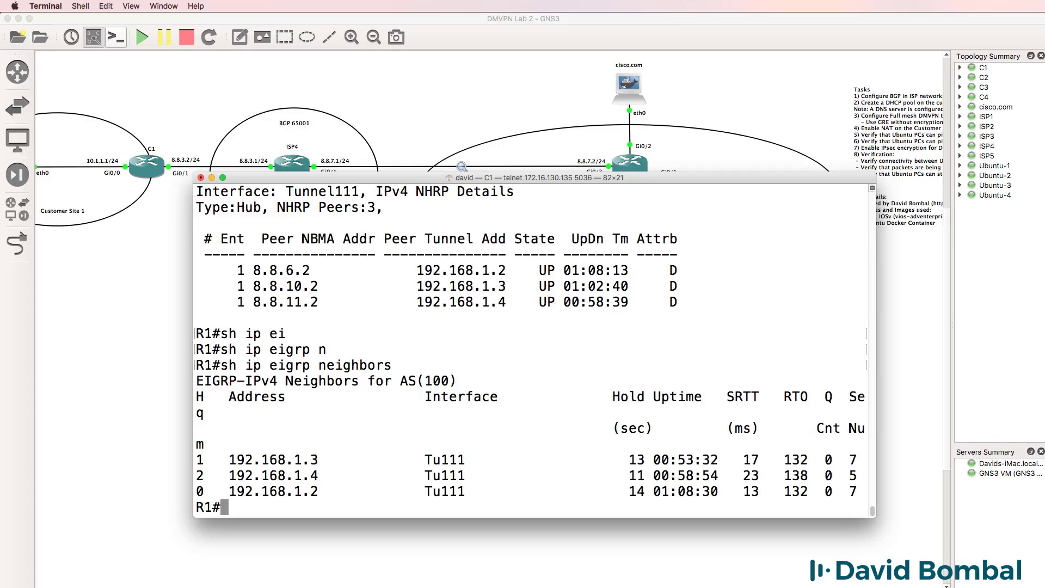
type("conf t")
key("Return")
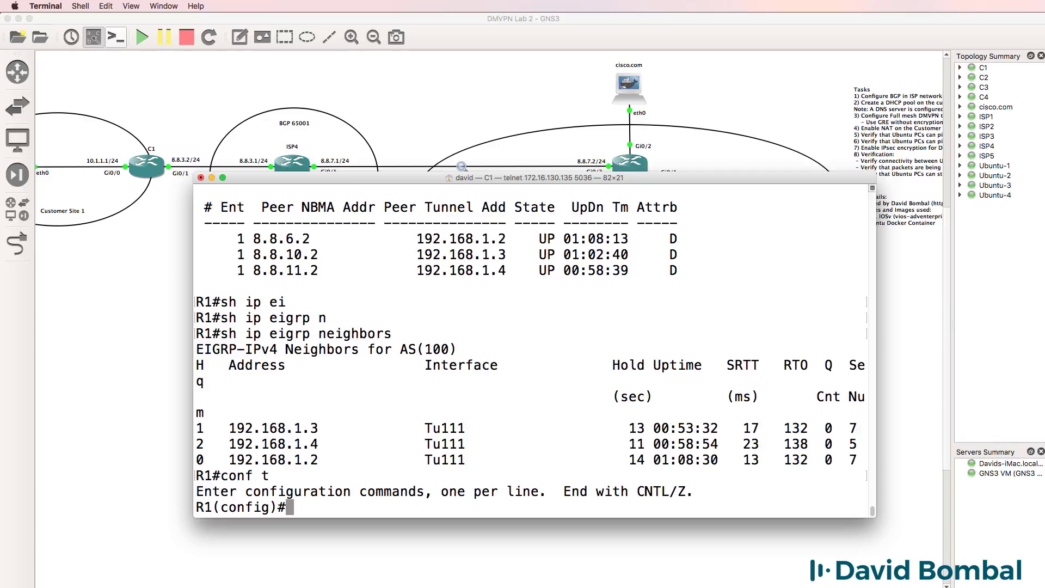
Paste the hub IPsec config into C1, end config mode, and note the EIGRP neighbour-down logs.
key("super+v")
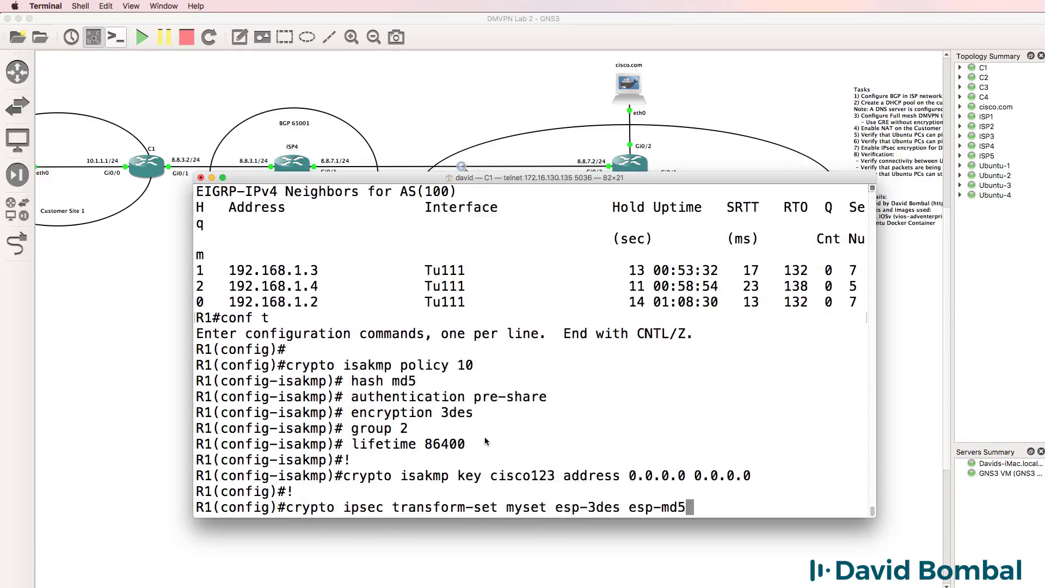
key("Return")
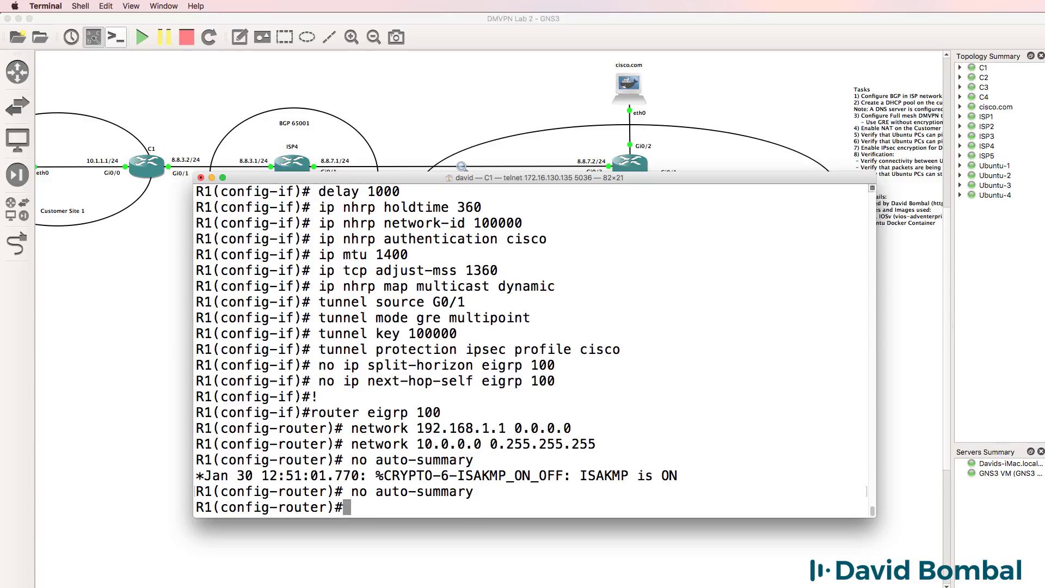
type("end")
key("Return")
key("Return")
key("Return")
key("Return")
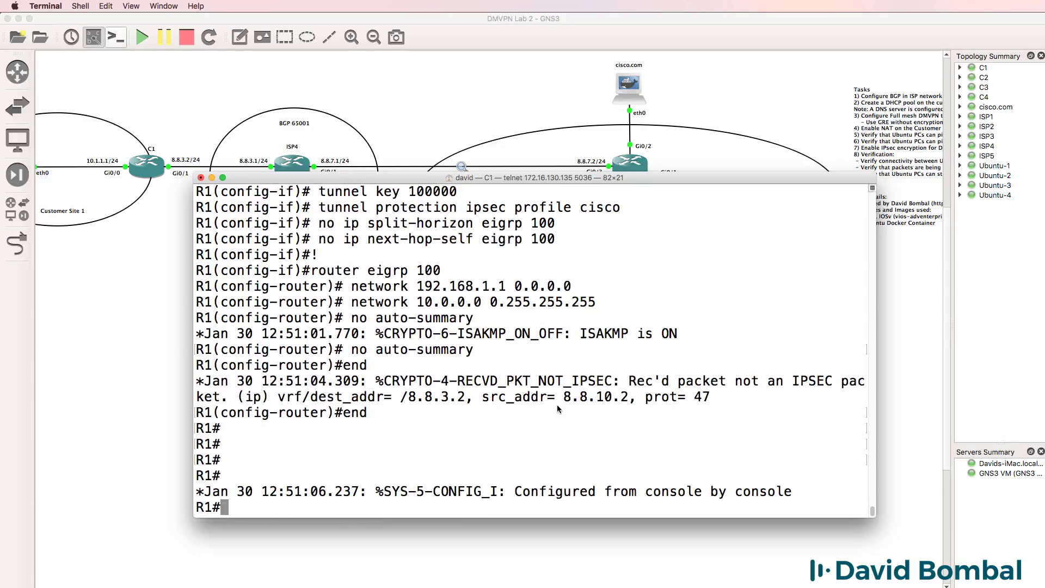
left_click_drag(377, 381, 712, 398)
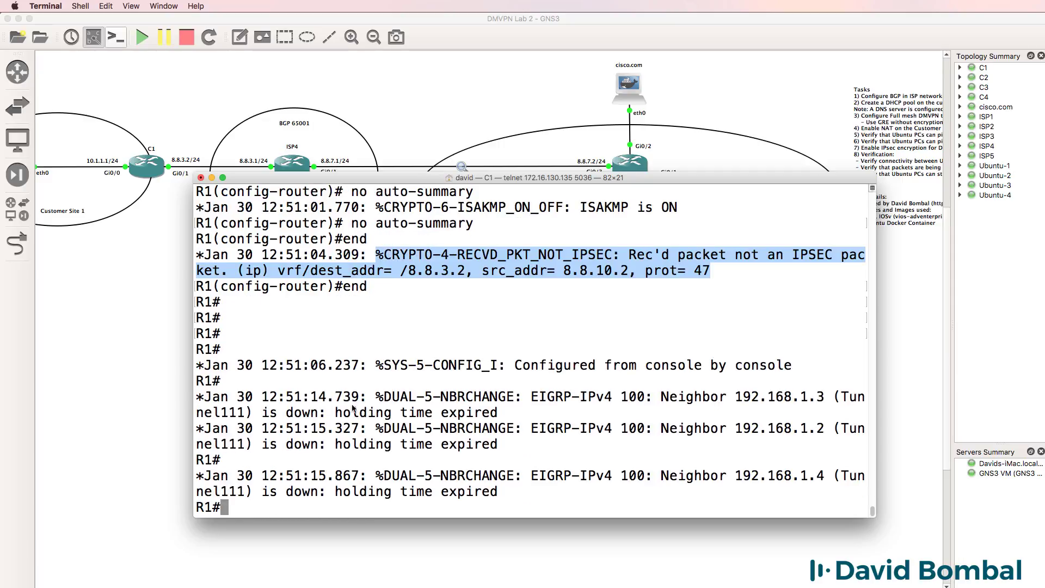
left_click_drag(343, 389, 519, 499)
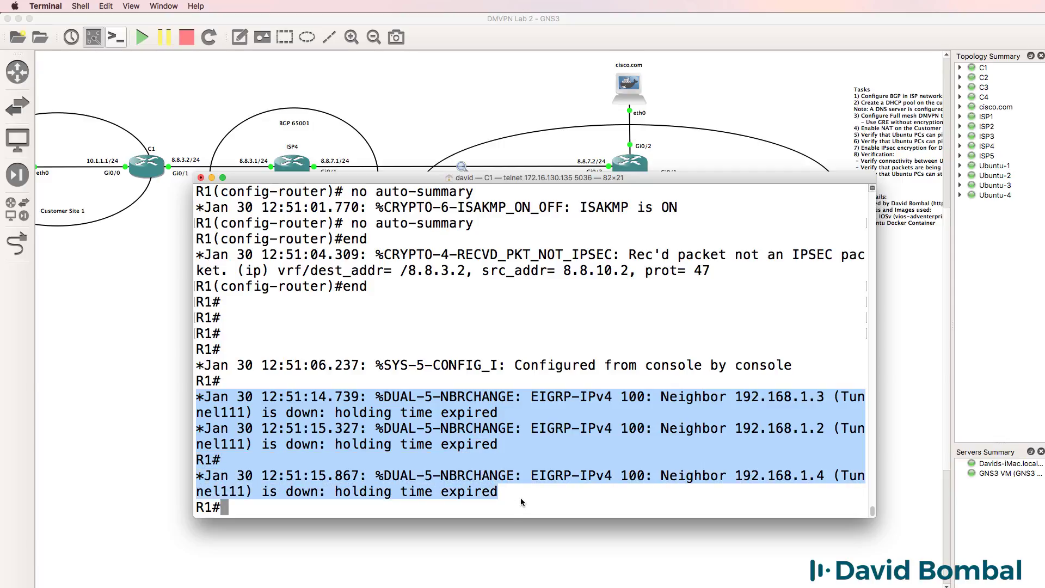
Rerun 'sh ip eigrp neighbors' on C1, which now lists no neighbours.
key("Return")
key("Return")
key("Return")
type("s")
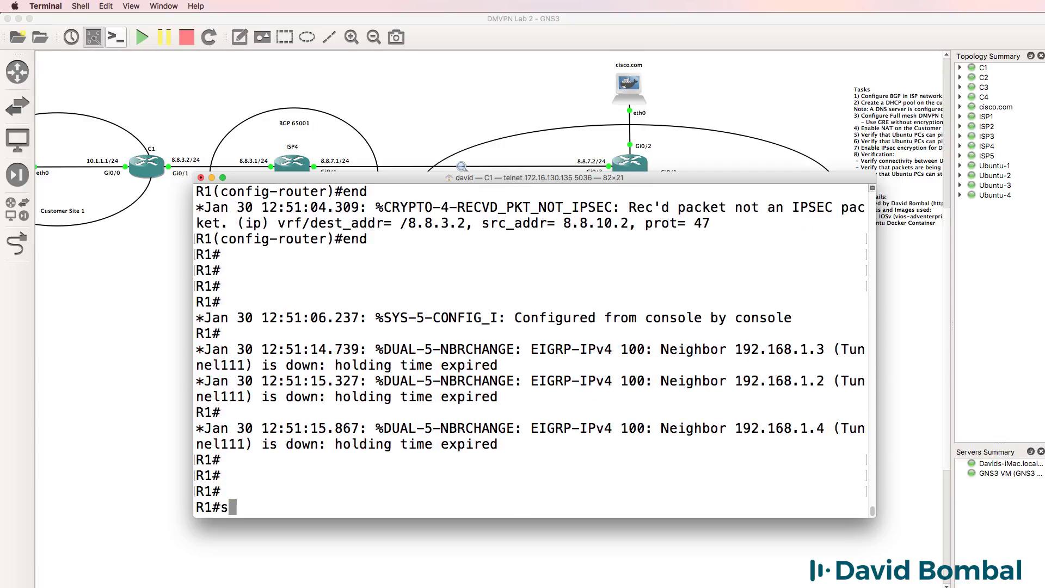
type("h ip ei")
key("Tab")
type("n")
key("Tab")
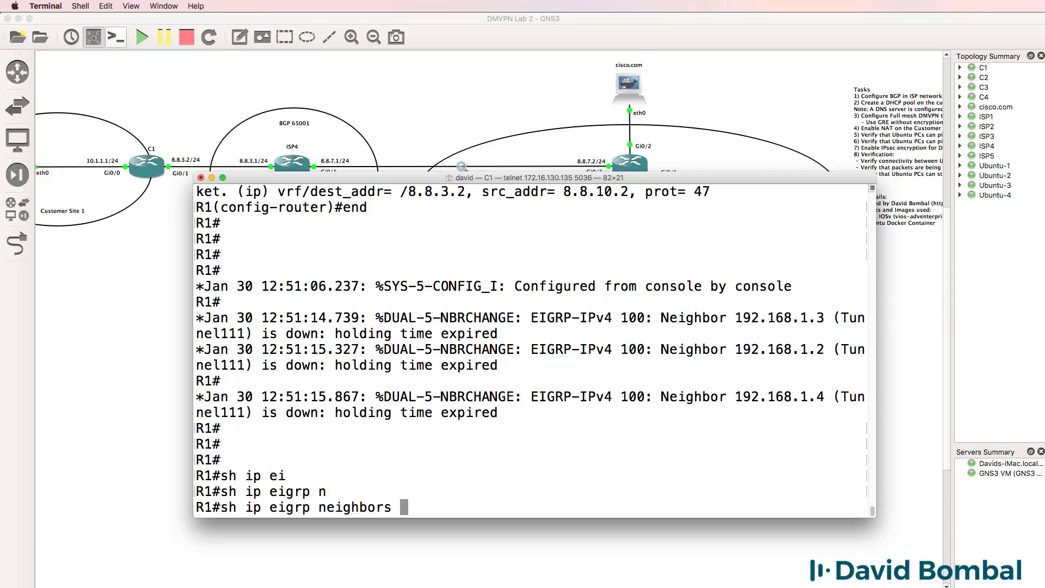
key("Return")
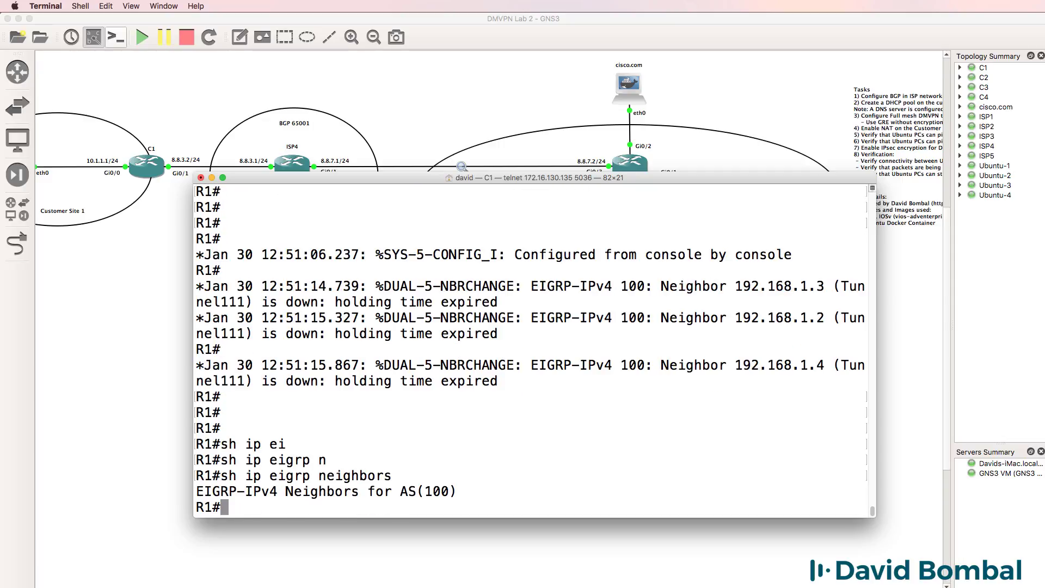
Run 'sh dmvpn' showing 192.168.1.2 in IKE state, then start typing 'sh crypto ipsec'.
type("sh dmvpn")
key("Return")
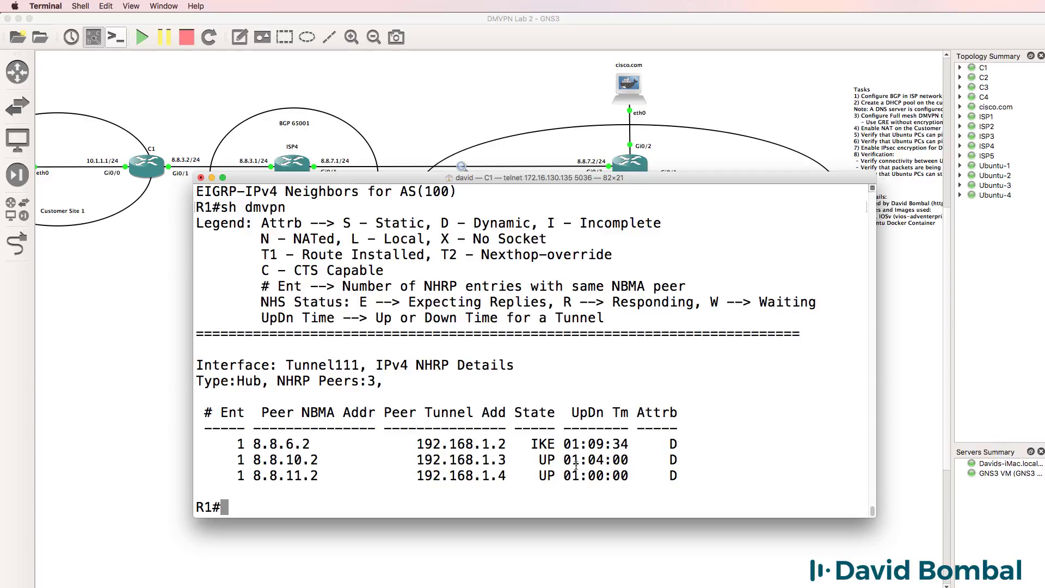
left_click_drag(695, 489, 95, 407)
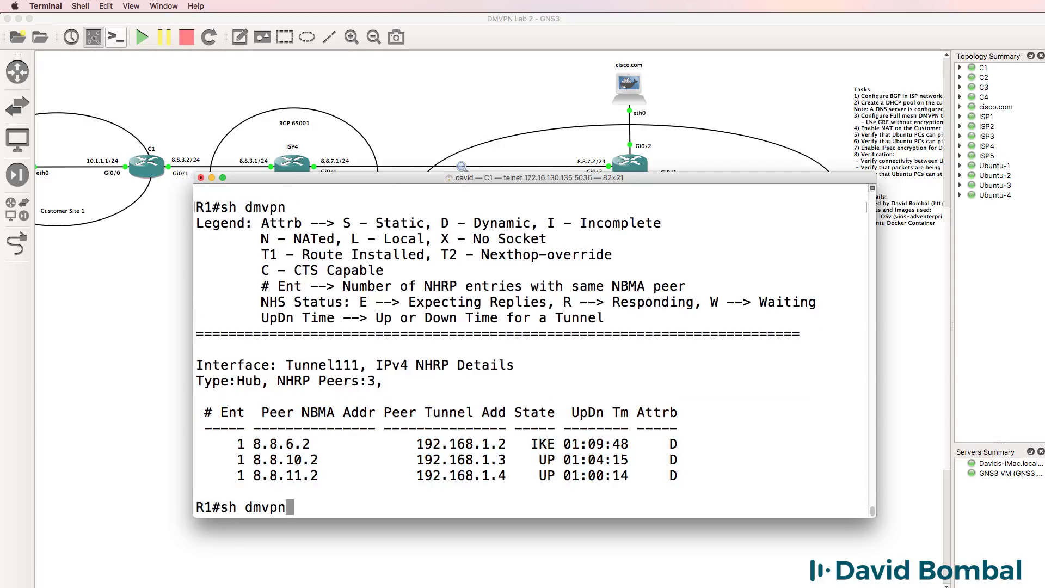
key("BackSpace")
key("BackSpace")
key("BackSpace")
key("BackSpace")
key("BackSpace")
type("cry")
key("Tab")
type("ip")
key("Tab")
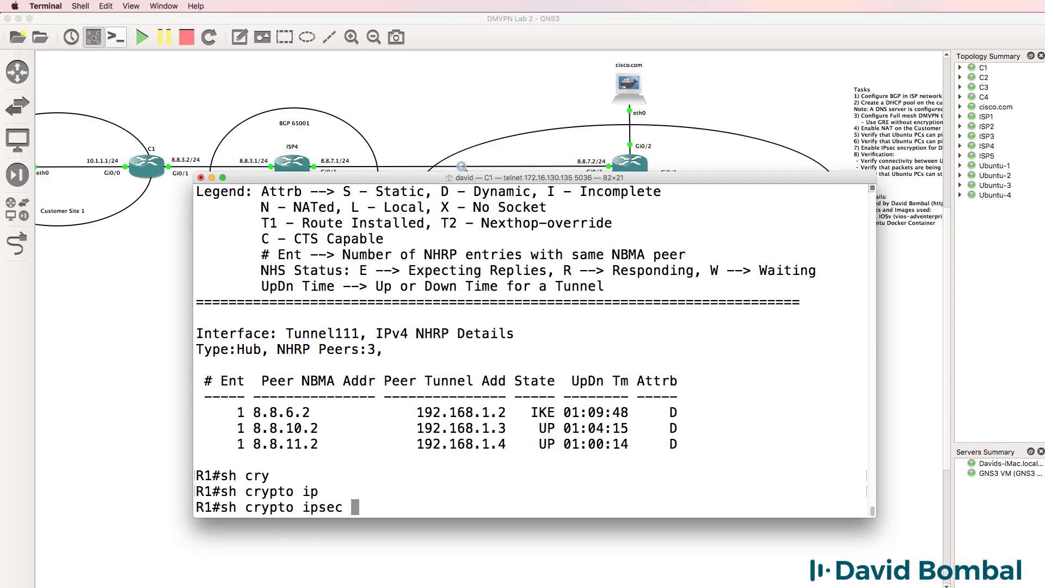
Run 'sh crypto ipsec sa' and check the encaps/decaps and send/receive error counters.
type("sa")
key("Return")
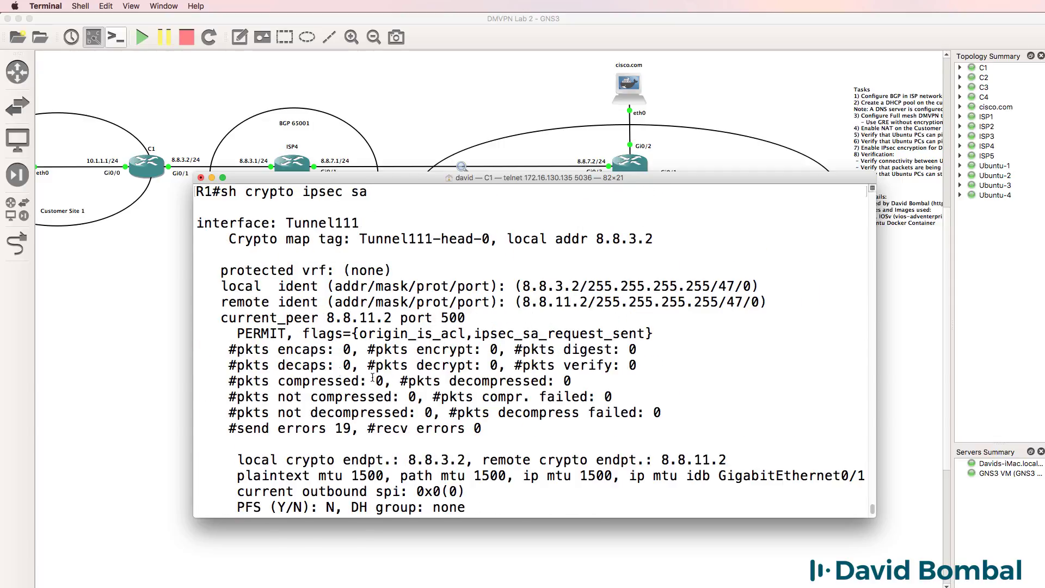
left_click_drag(220, 349, 690, 377)
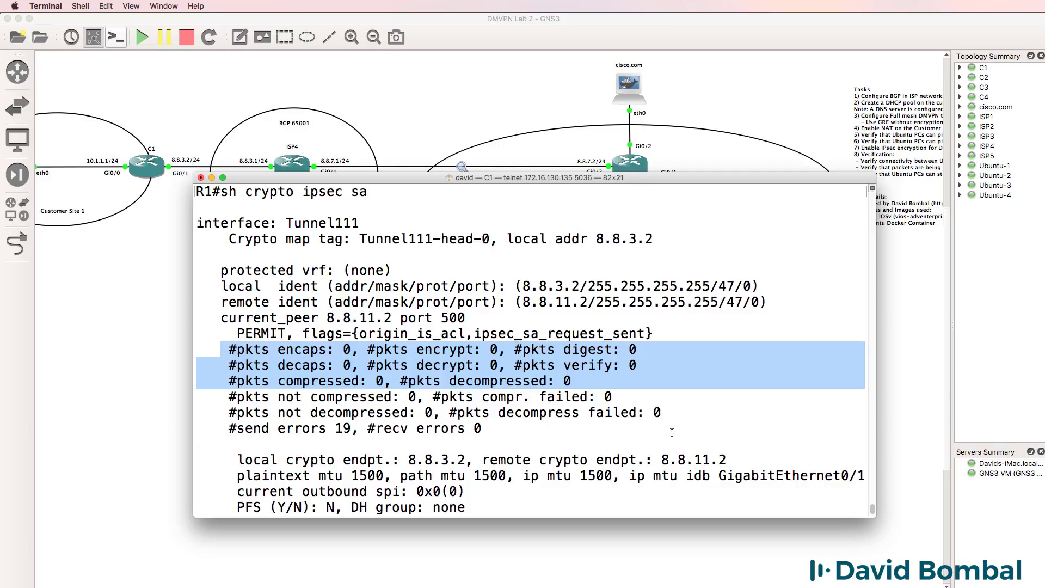
left_click_drag(205, 429, 484, 429)
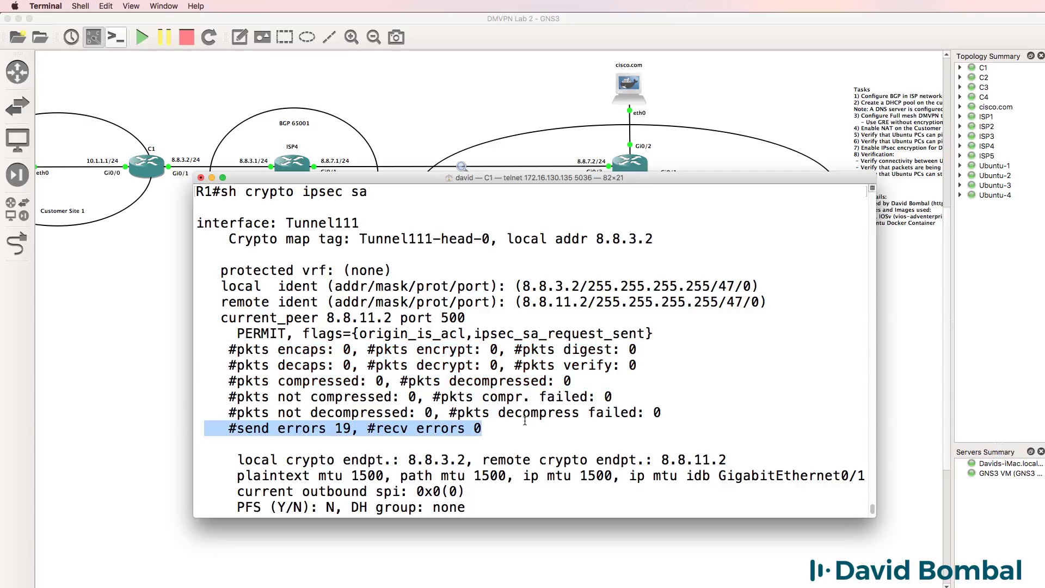
left_click_drag(702, 491, 114, 470)
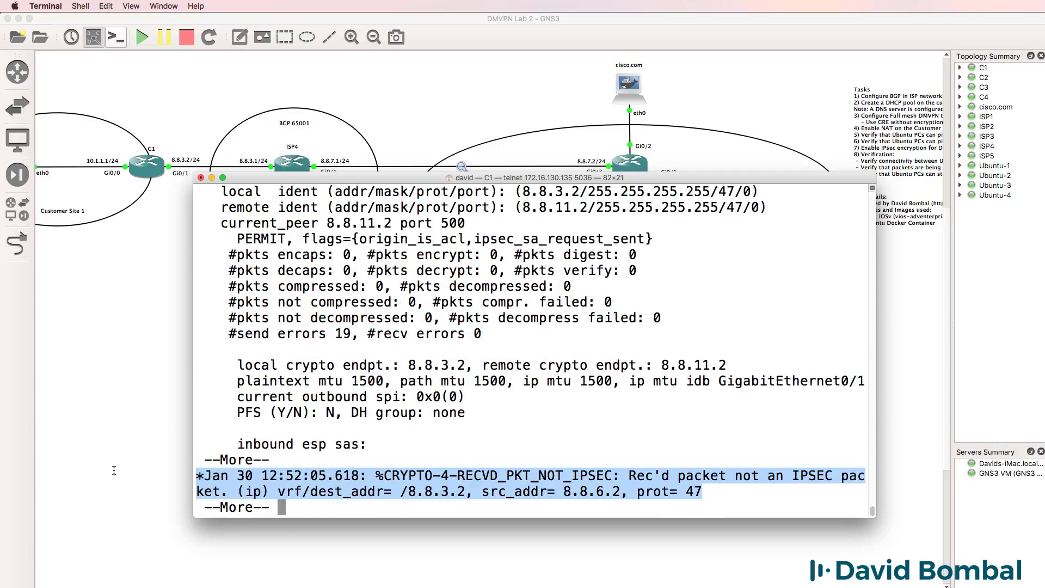
key("space")
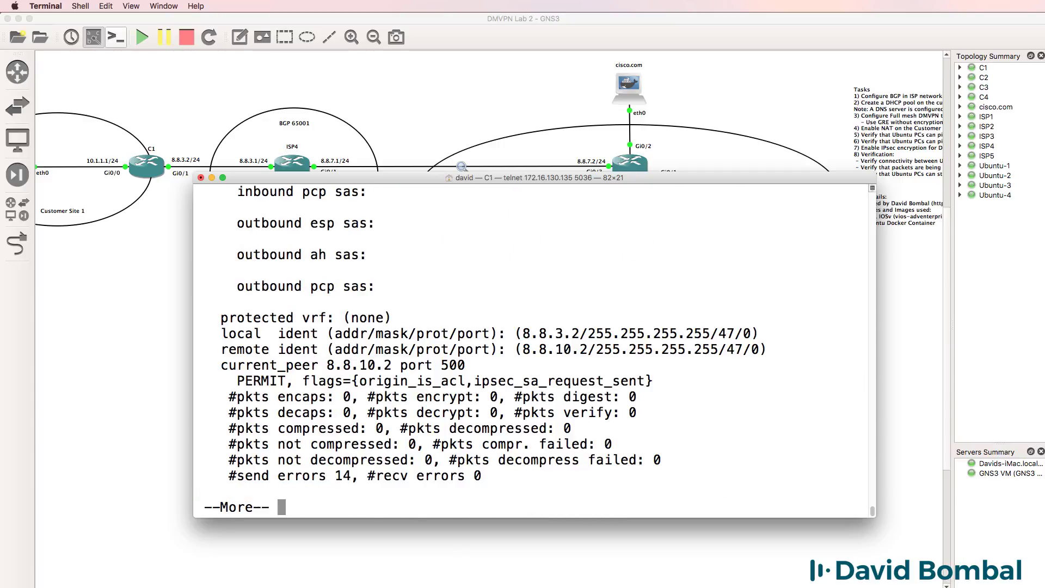
key("space")
key("space")
Review the local and remote ident lines and the 14 send errors in the SA output.
scroll(452, 430, "up", 15)
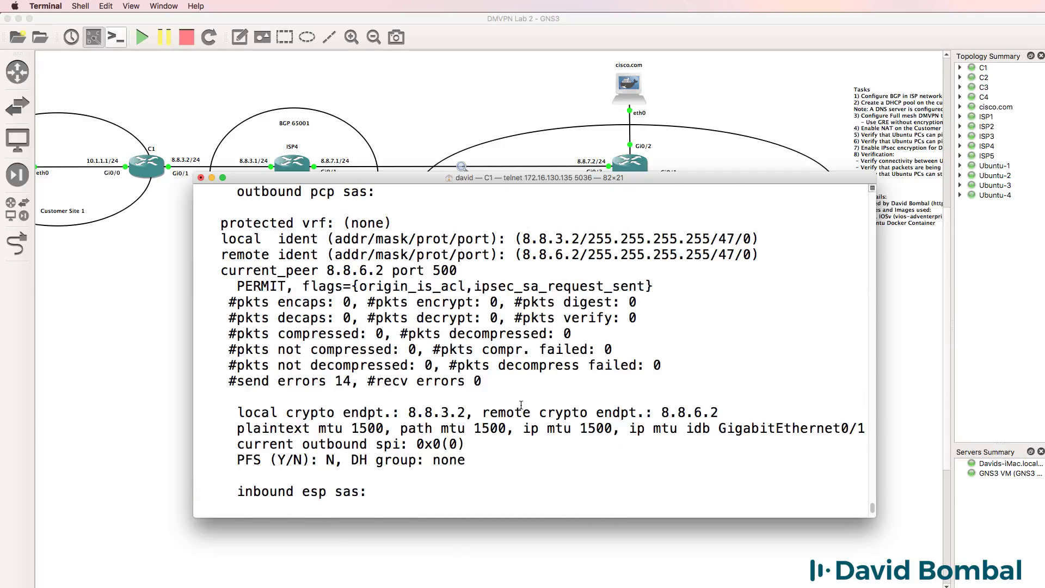
left_click_drag(767, 365, 212, 348)
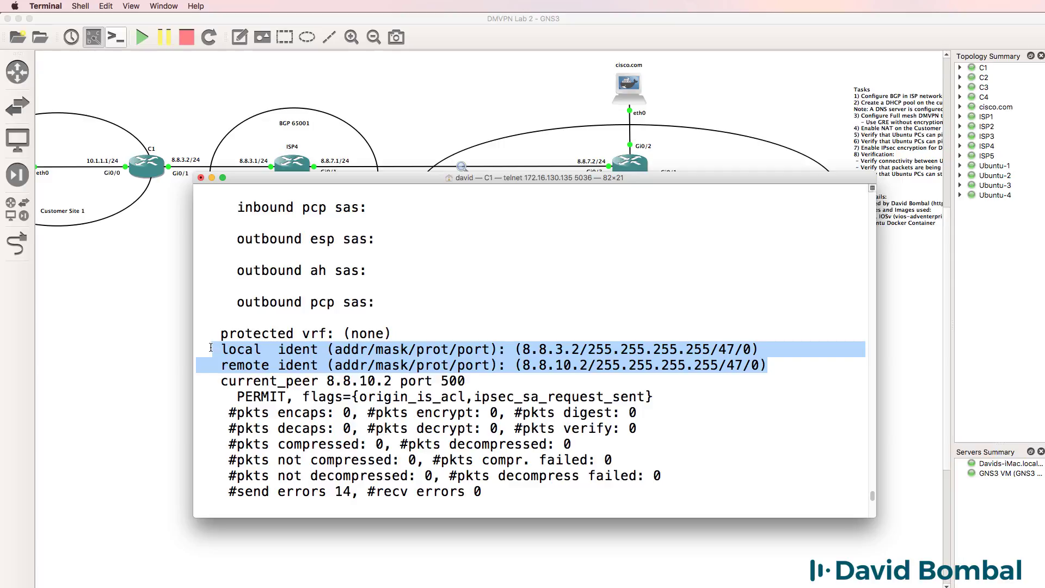
left_click_drag(508, 178, 382, 200)
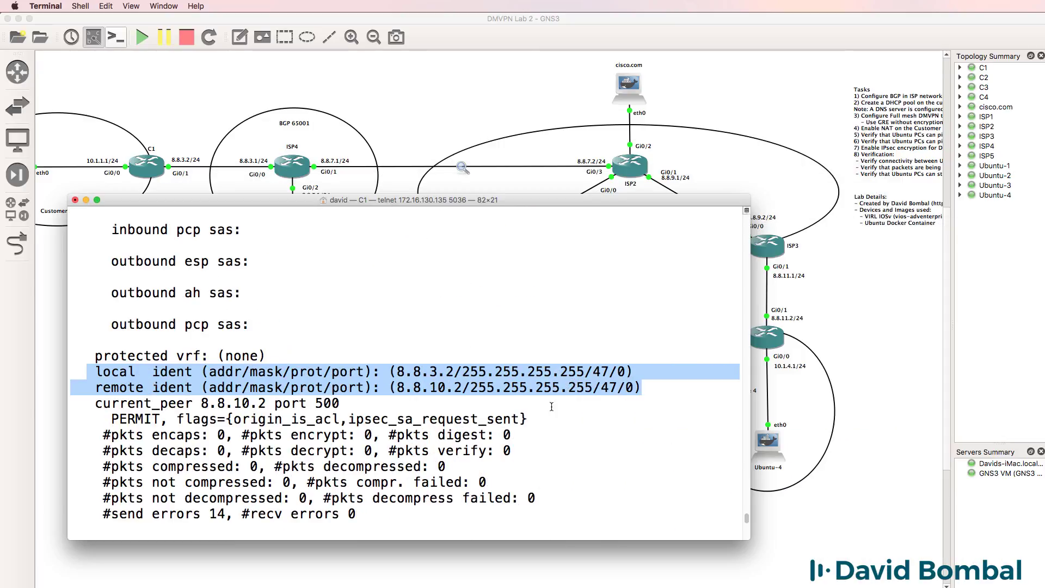
scroll(550, 409, "down", 10)
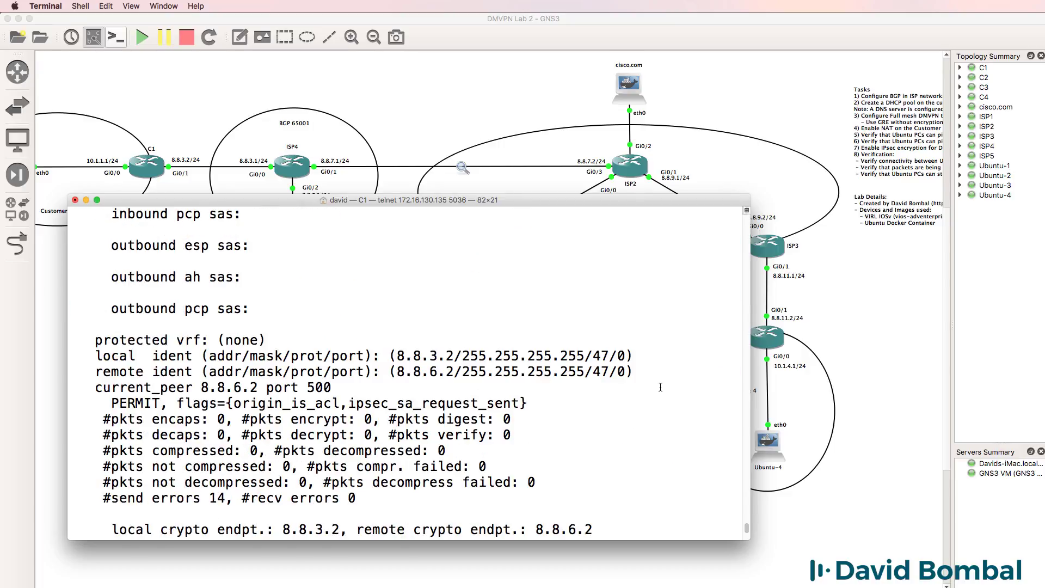
left_click_drag(660, 387, 82, 355)
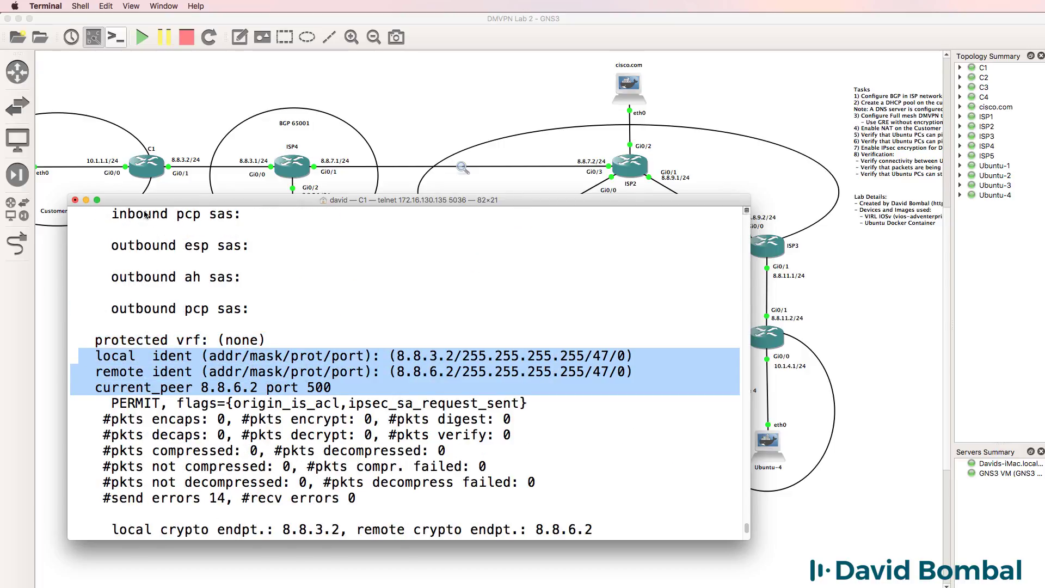
left_click_drag(359, 200, 373, 204)
scroll(245, 377, "down", 3)
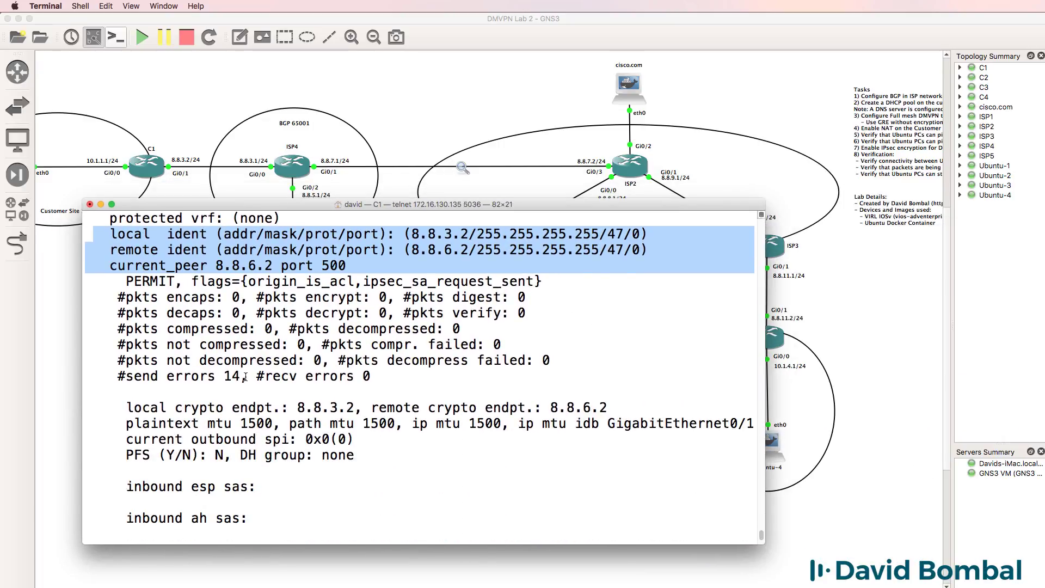
left_click_drag(248, 376, 75, 370)
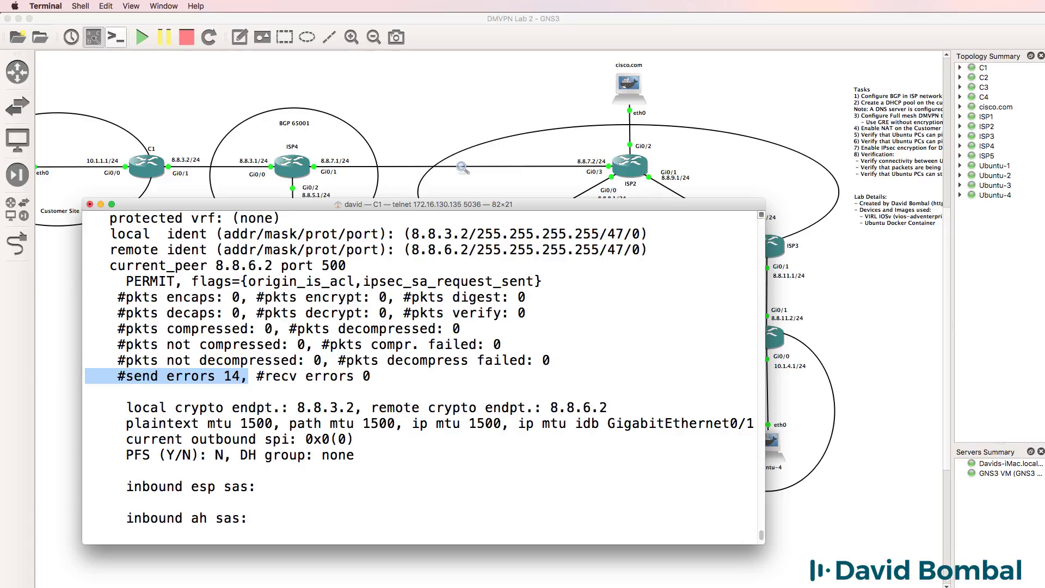
scroll(422, 375, "down", 3)
Run 'sh crypto isakmp sa': SAs to 8.8.6.2, 8.8.10.2 and 8.8.11.2 sit in MM_NO_STATE.
type("sh cry")
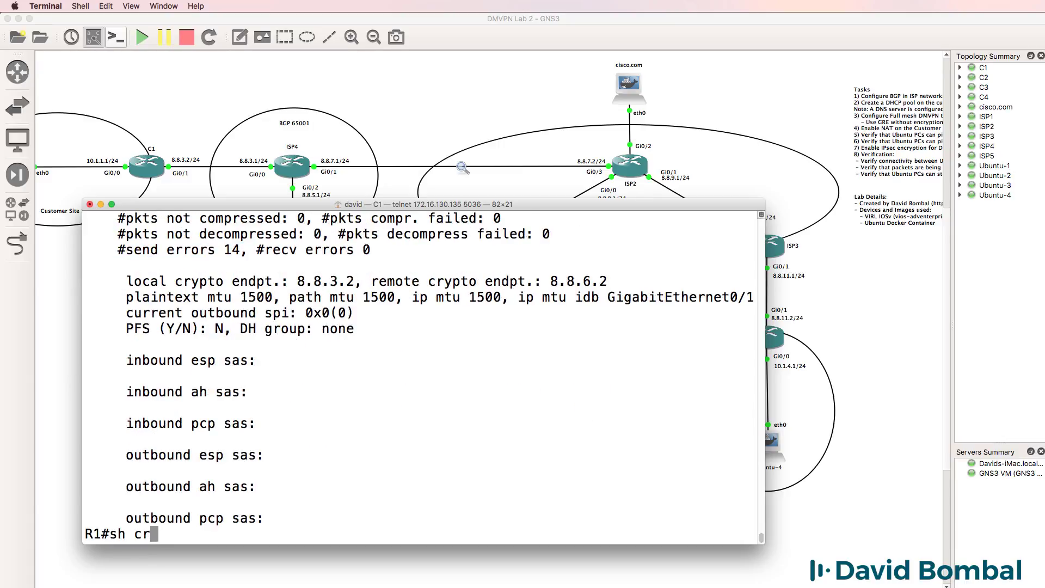
key("Tab")
type("isa")
key("Tab")
type("sa")
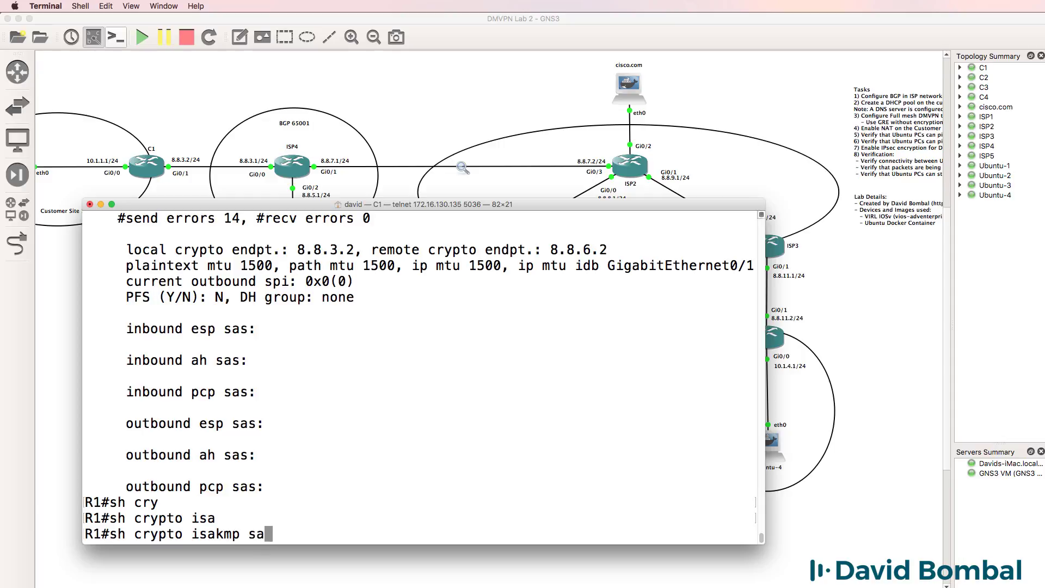
key("Return")
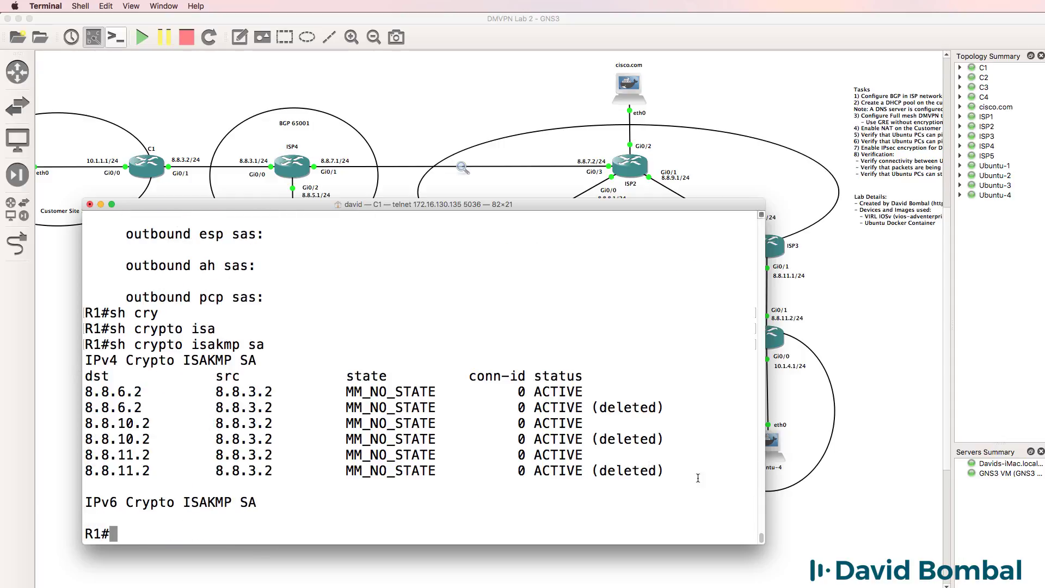
left_click_drag(376, 487, 18, 392)
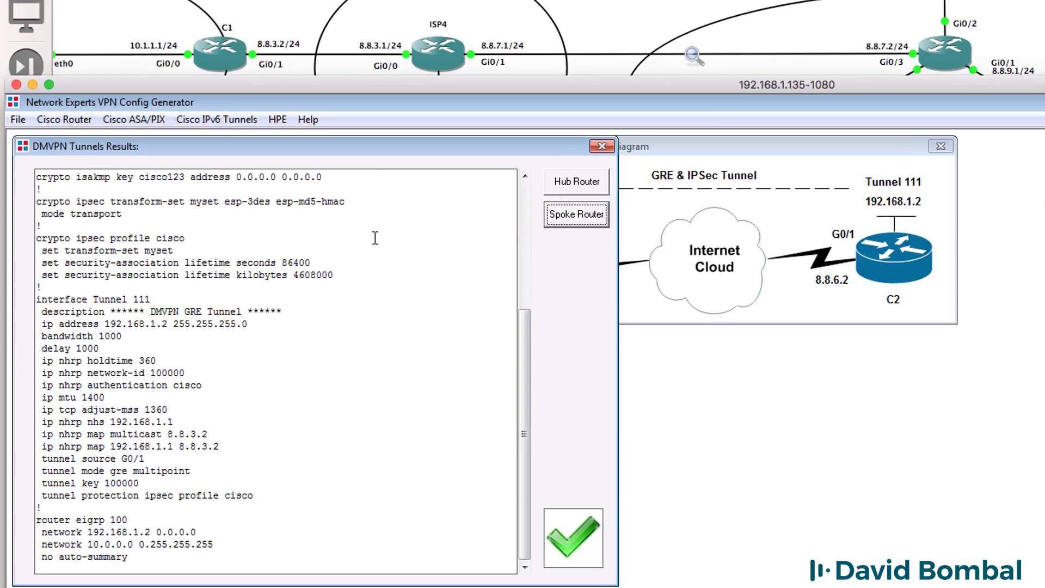
Select C2's spoke config from SPOKE SITE to no auto-summary in DMVPN Tunnels Results and copy it.
left_click(375, 238)
scroll(378, 239, "up", 5)
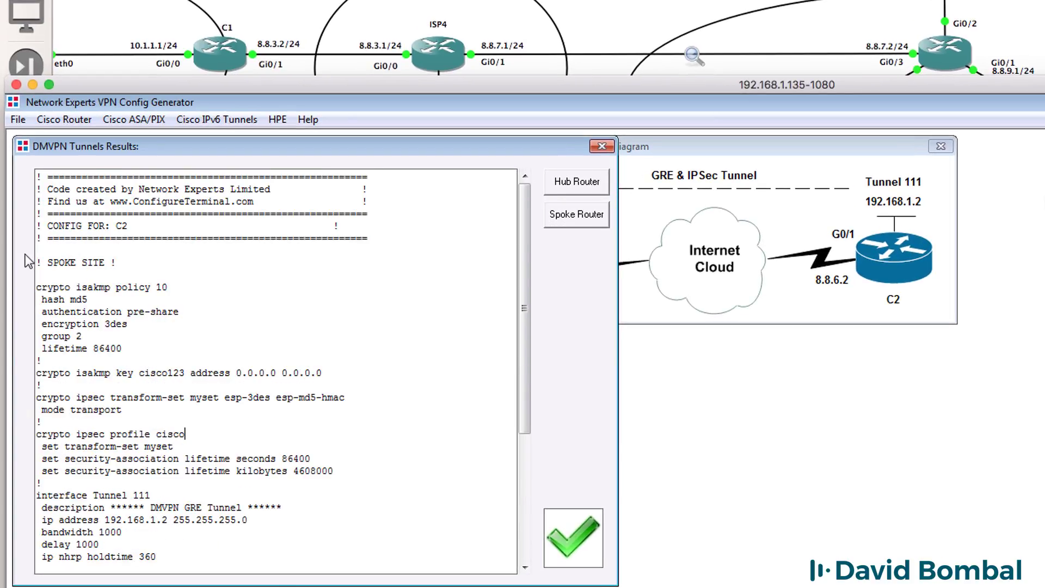
left_click_drag(66, 252, 312, 585)
right_click(97, 348)
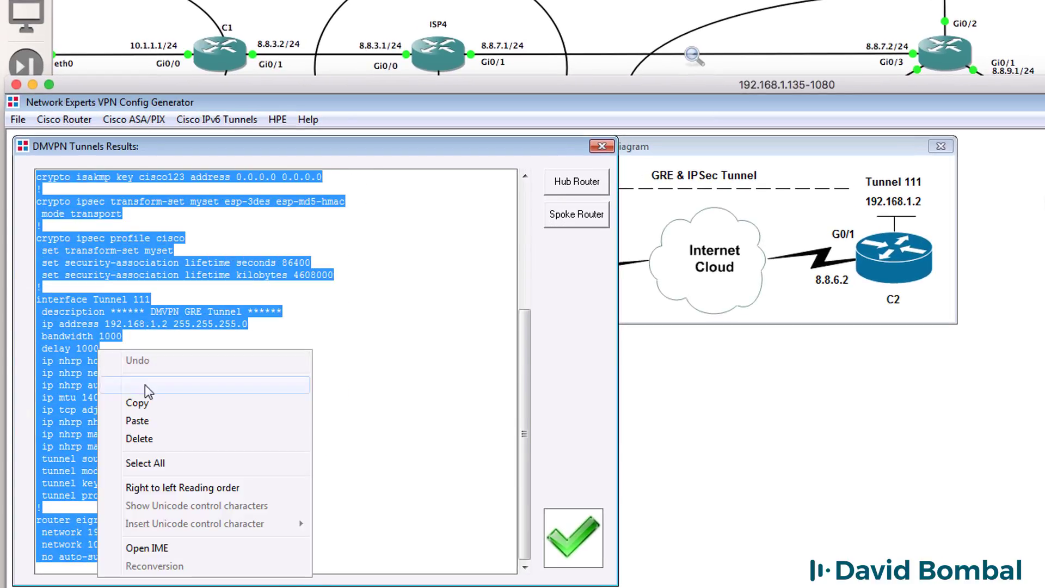
left_click(164, 405)
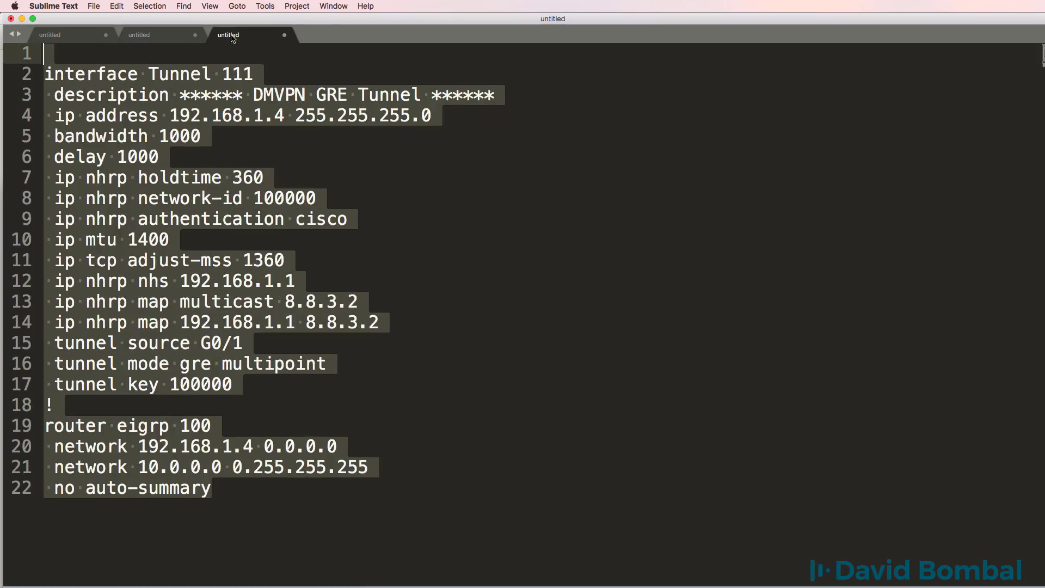
In the fourth untitled tab, check the tunnel and EIGRP network addresses 192.168.1.2.
left_click(318, 35)
scroll(275, 132, "down", 1)
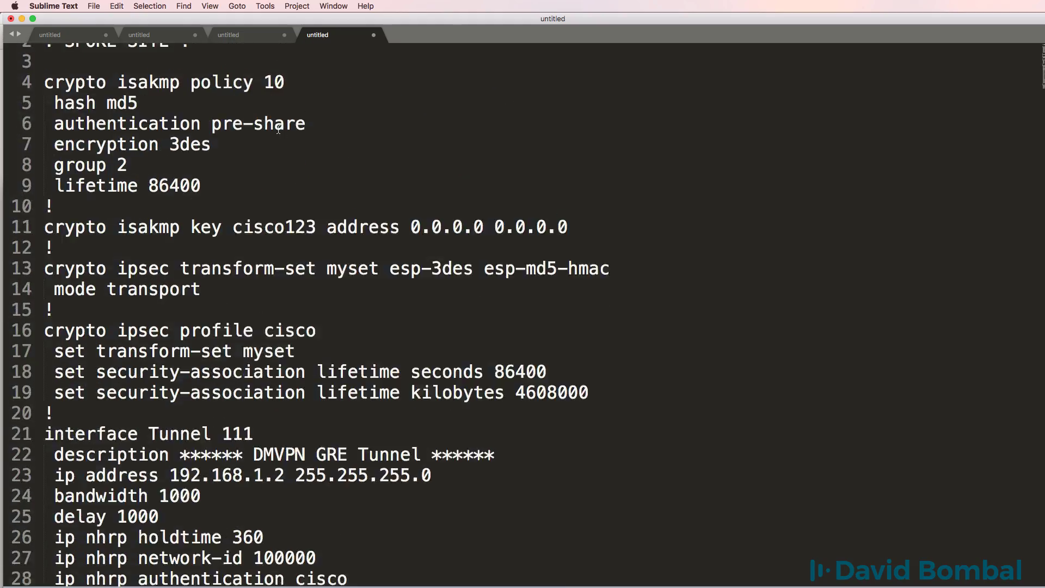
scroll(275, 132, "up", 1)
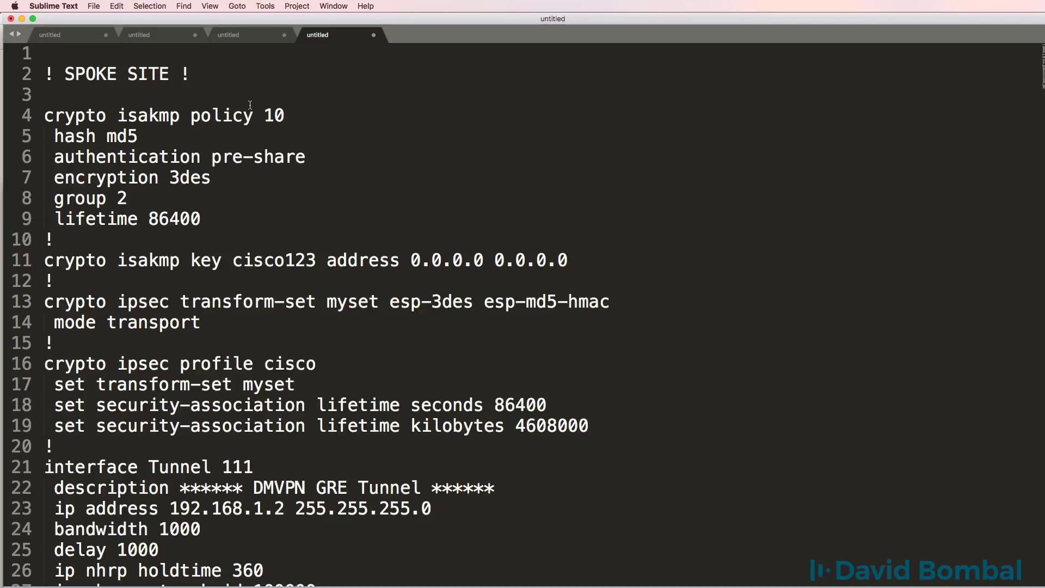
scroll(244, 202, "down", 3)
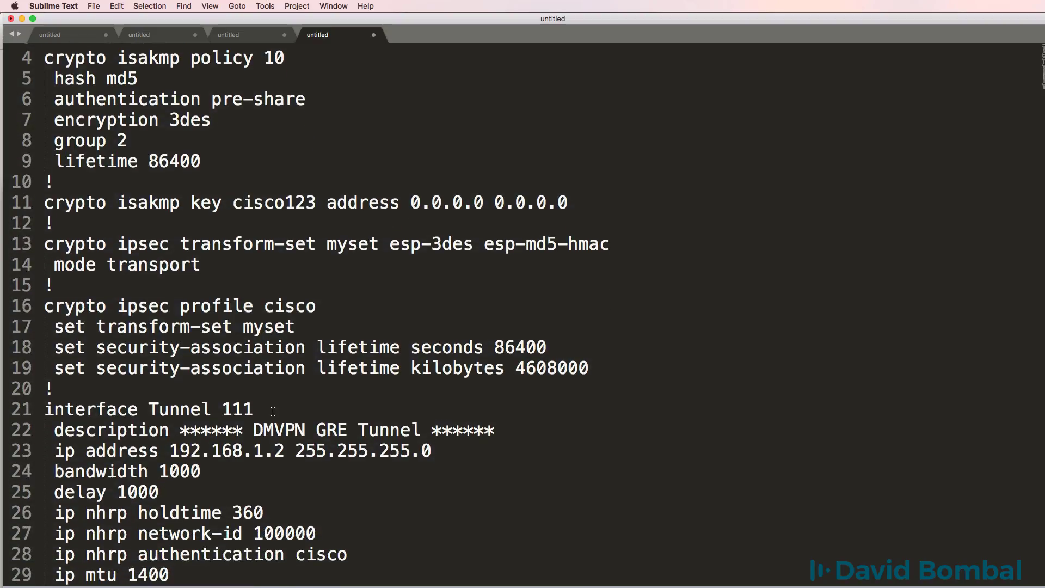
double_click(278, 448)
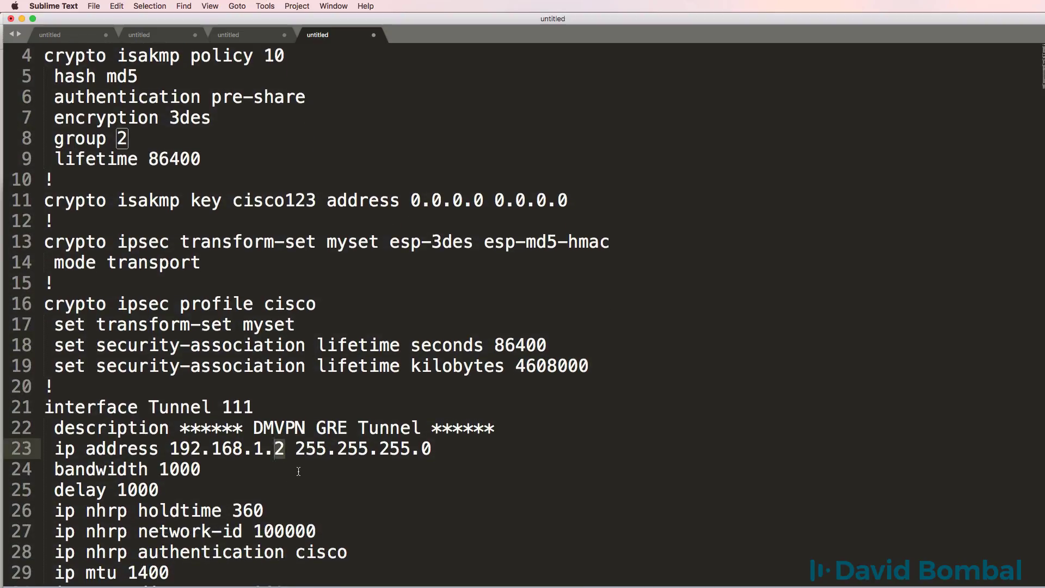
scroll(277, 450, "down", 13)
double_click(248, 533)
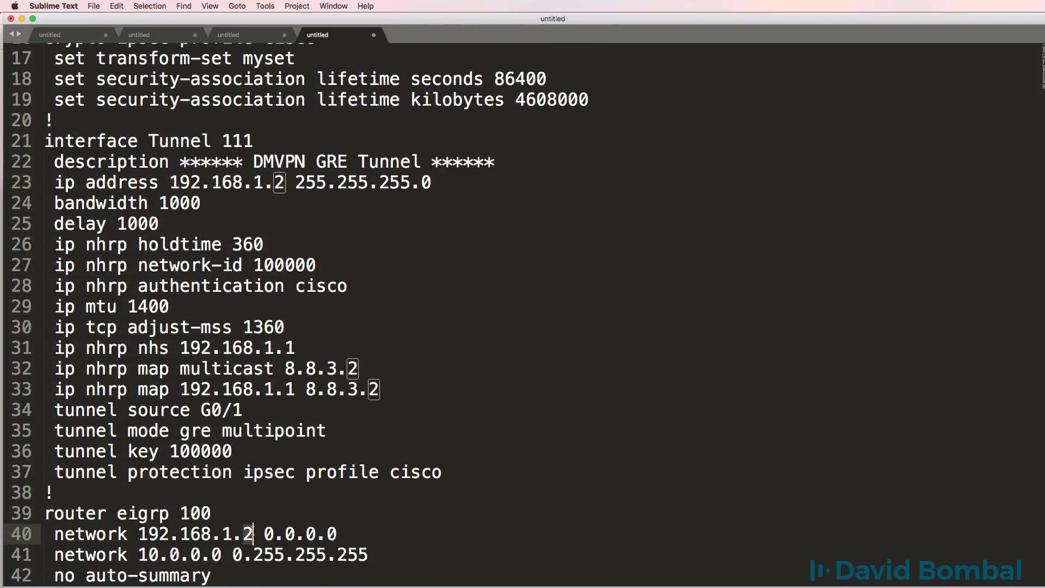
scroll(251, 466, "up", 1)
scroll(251, 465, "up", 15)
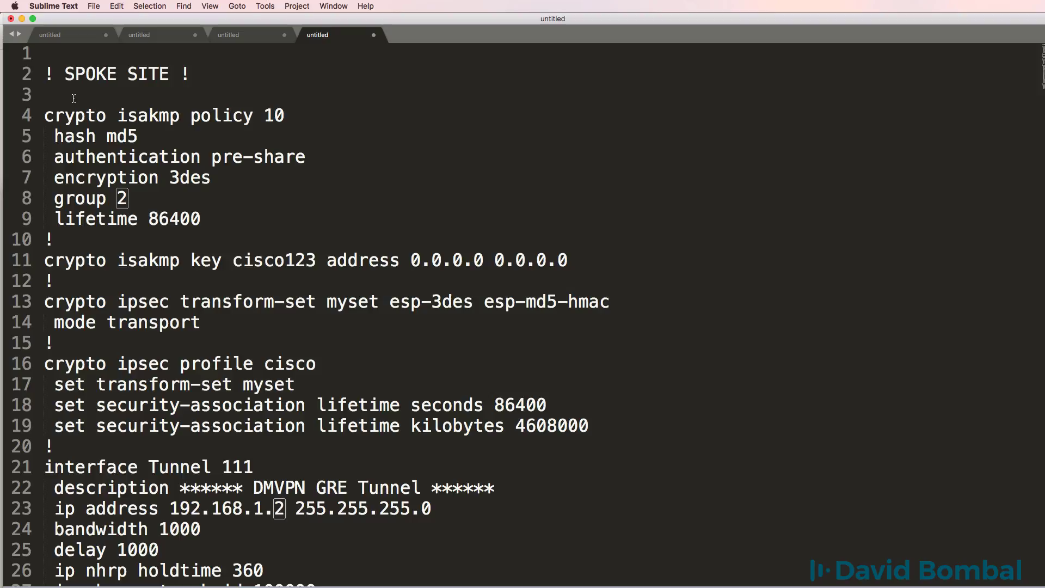
Review the crypto and tunnel lines, then select the entire spoke configuration.
left_click_drag(73, 98, 325, 281)
scroll(325, 280, "down", 1)
scroll(324, 280, "down", 6)
scroll(324, 280, "down", 4)
key("Down")
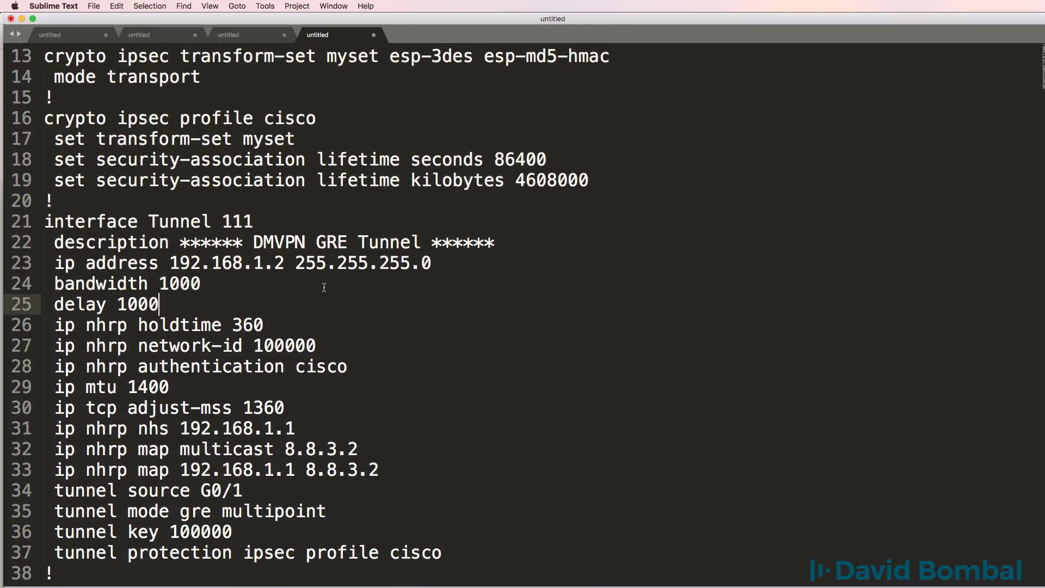
key("super+a")
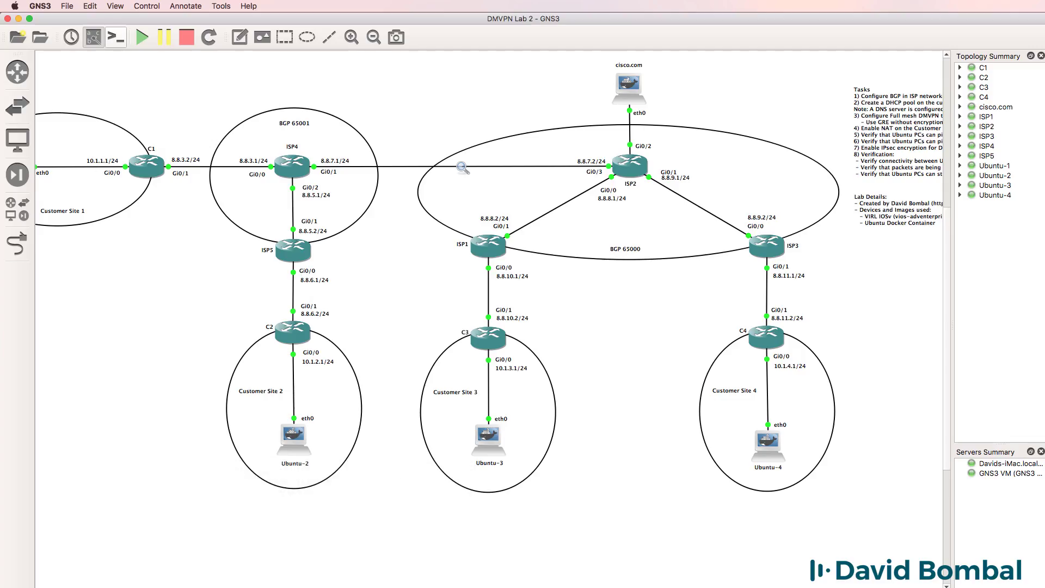
Bring the C2 console over the topology and note its EIGRP neighbour-down log.
scroll(189, 548, "left", 5)
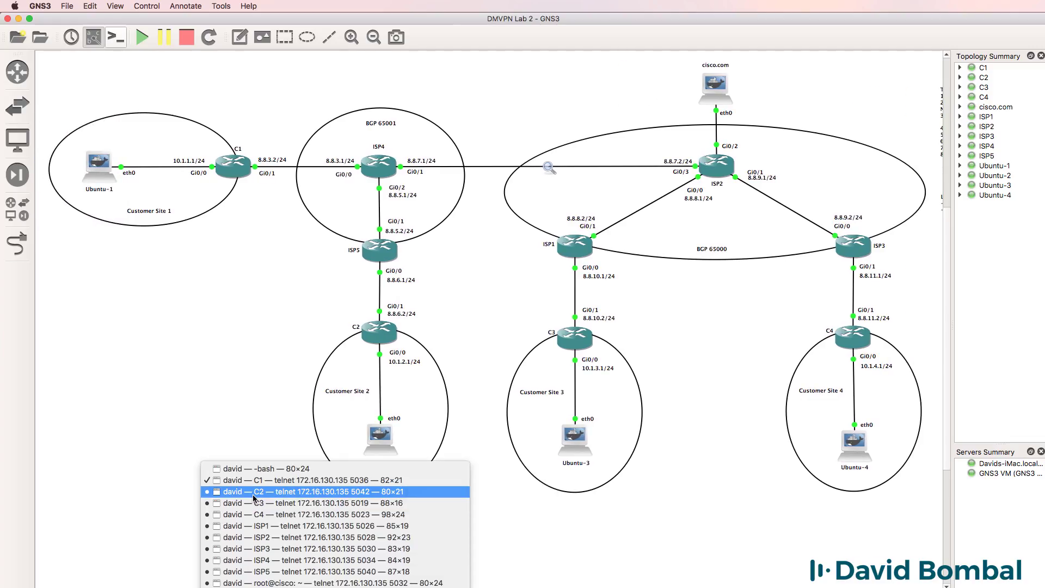
left_click(253, 495)
left_click_drag(577, 223, 420, 212)
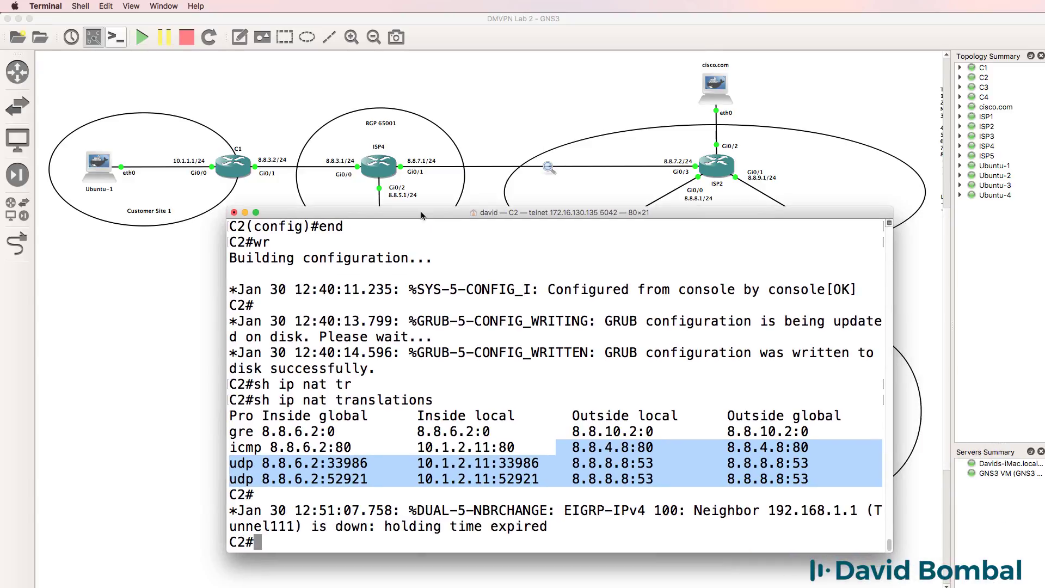
left_click_drag(579, 525, 230, 509)
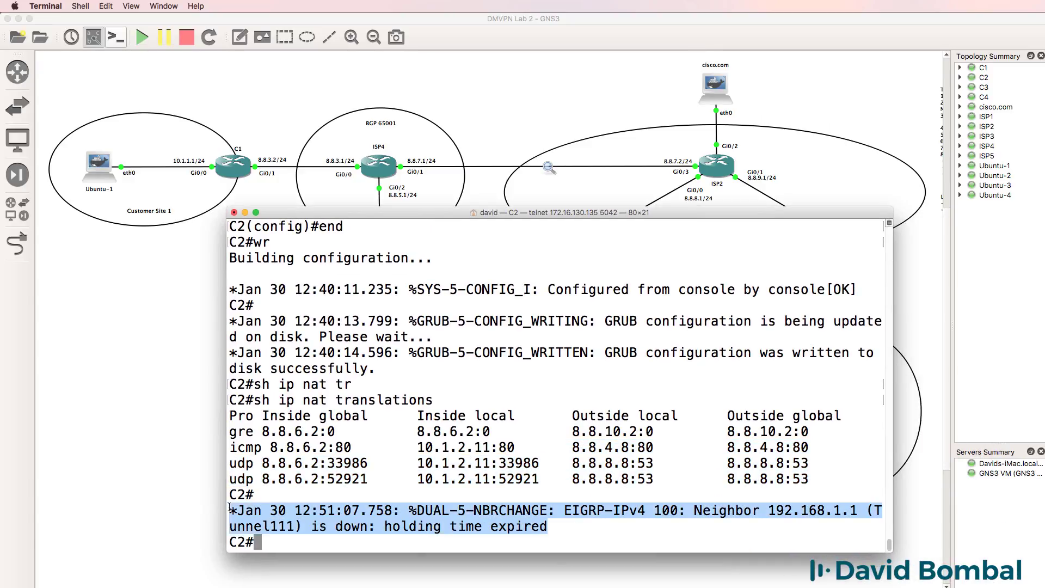
left_click(229, 507)
Run 'sh ip eigrp neighbors' and 'sh dmvpn' on C2: no neighbours, hub in NHRP state.
type("sh ip e")
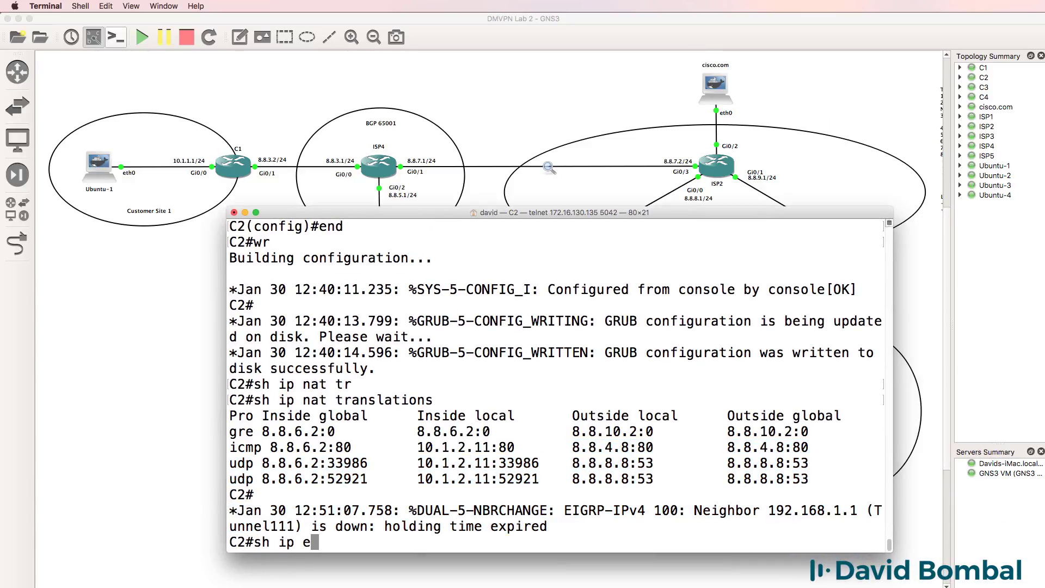
type("i")
key("Tab")
type("nei")
key("Tab")
key("Return")
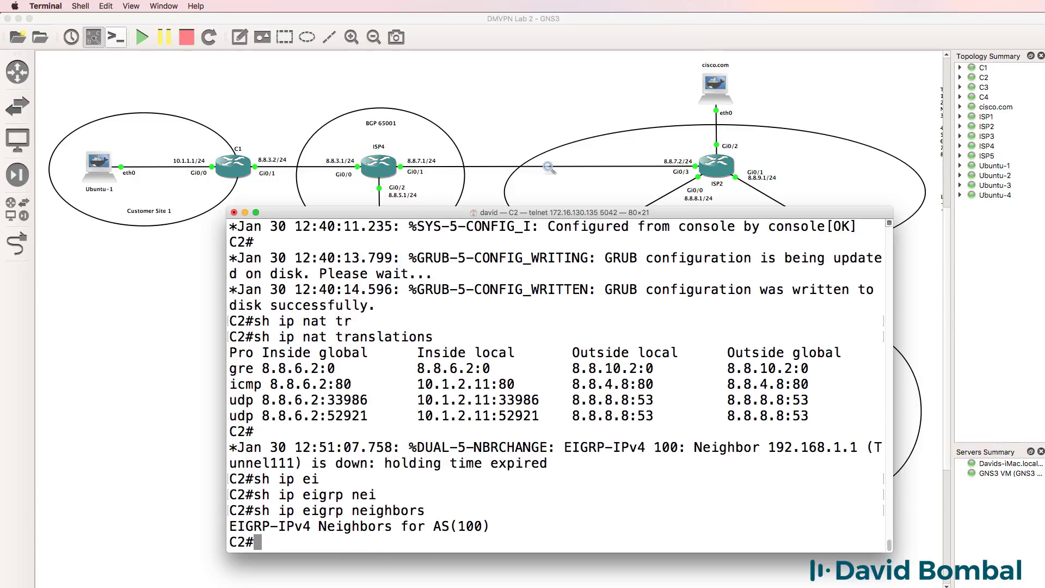
type("sh dmvpn")
key("Return")
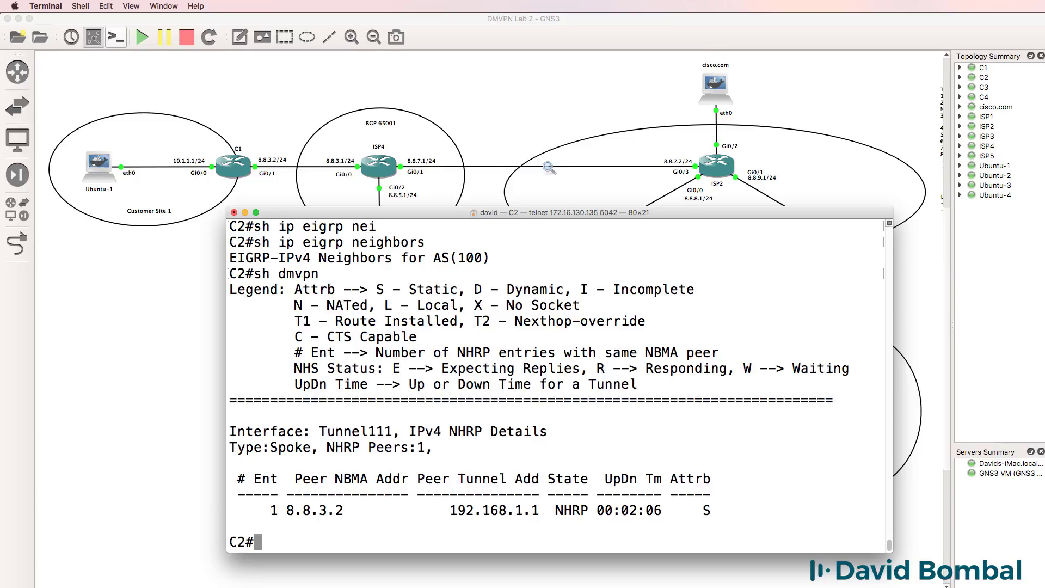
Ping hub tunnel address 192.168.1.1 from C2, stopping the ping once it fails.
type("ping 182.168")
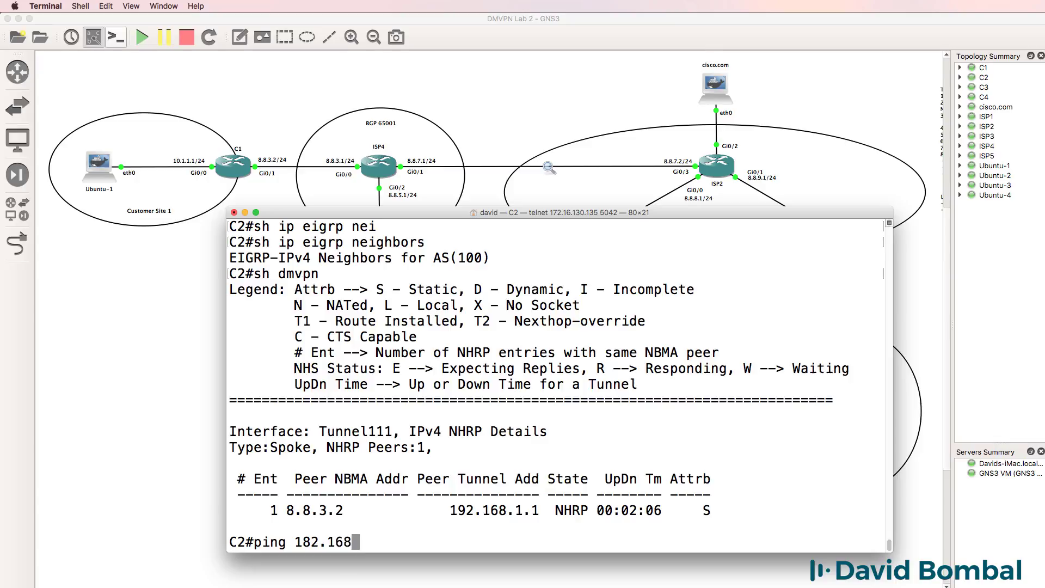
key("BackSpace")
key("BackSpace")
key("BackSpace")
key("BackSpace")
key("BackSpace")
key("BackSpace")
type("92.168.1.1")
key("Return")
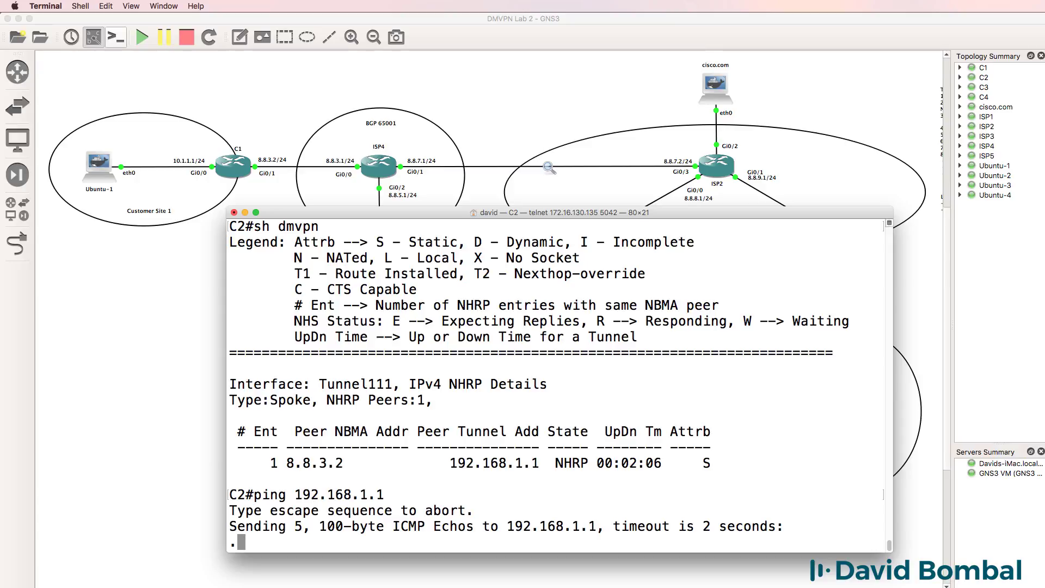
key("ctrl+shift+6")
Paste the spoke DMVPN configuration into C2 in config mode and note the new EIGRP adjacency.
type("conf t")
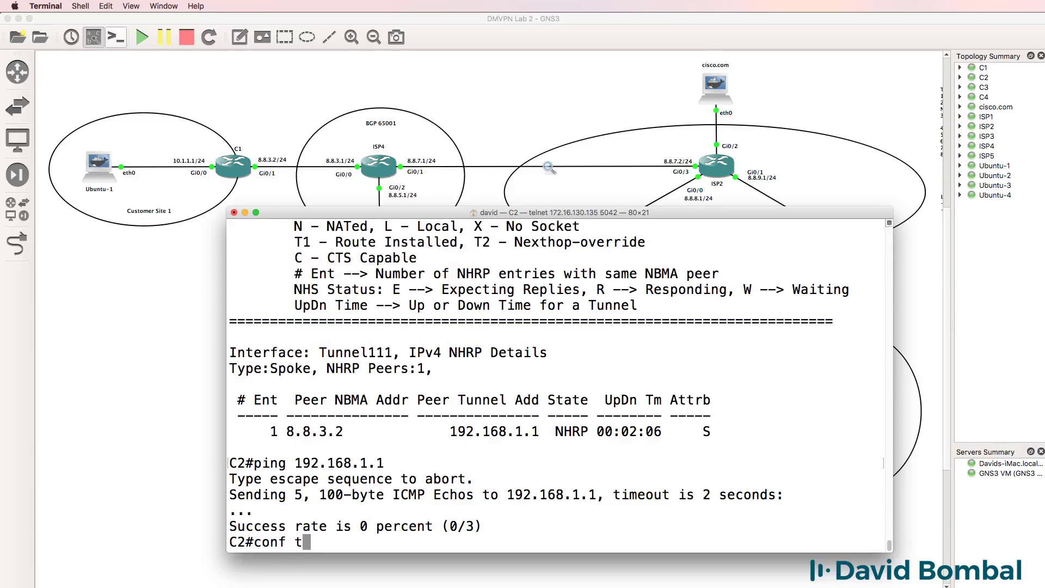
key("Return")
key("super+v")
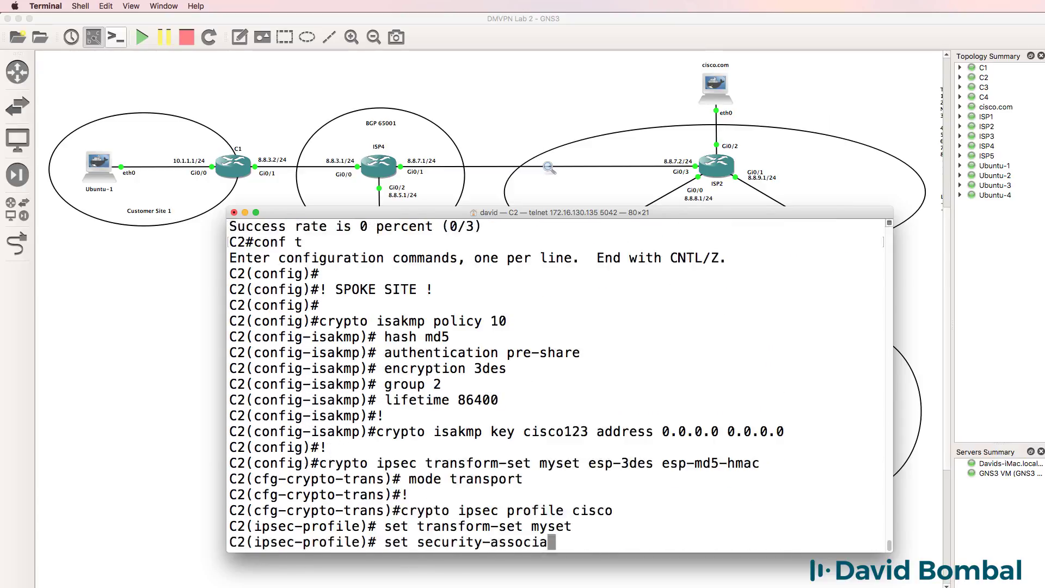
key("Return")
key("Return")
type("end")
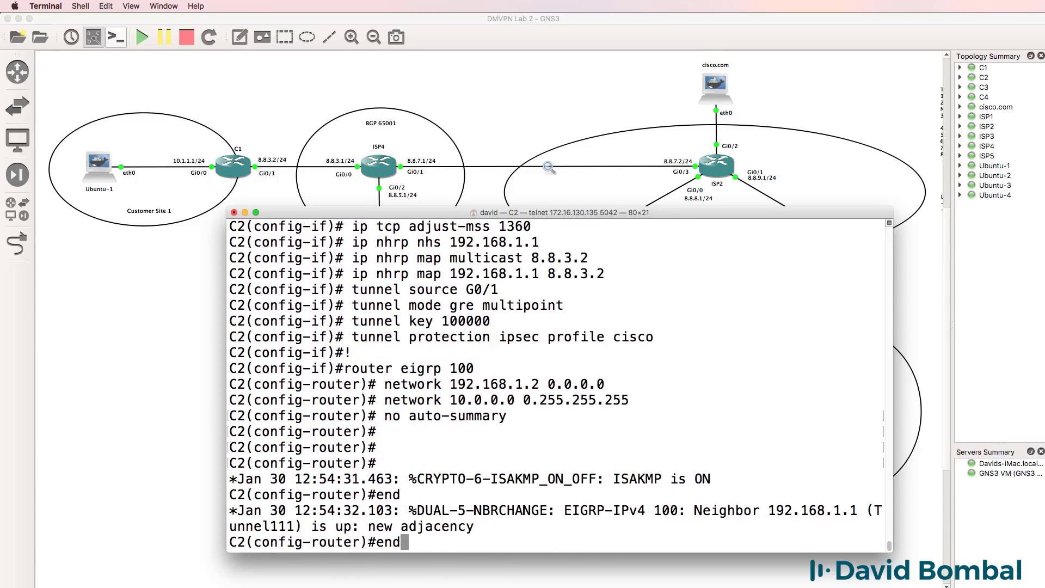
key("Return")
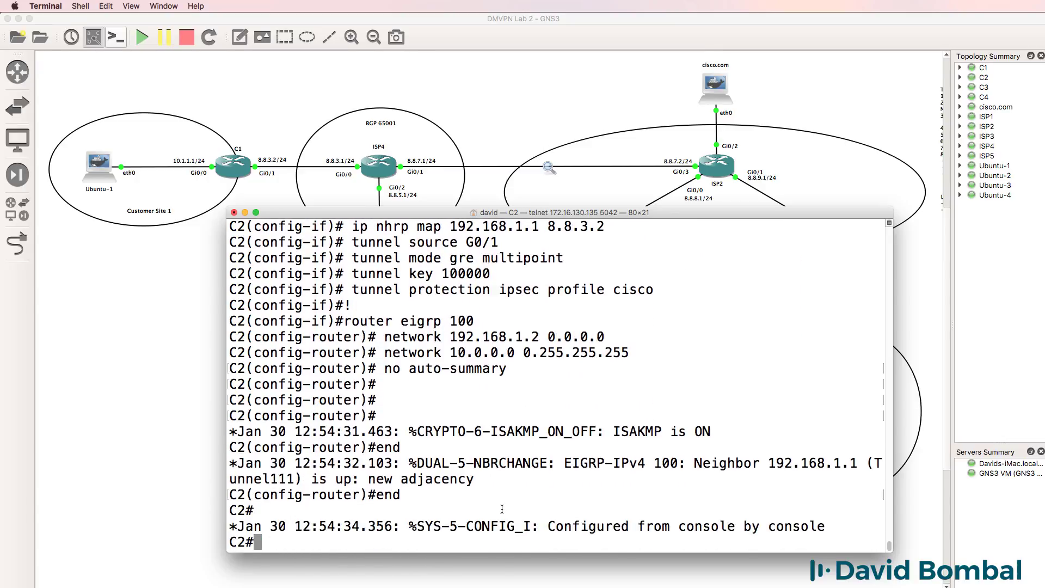
left_click_drag(475, 479, 202, 458)
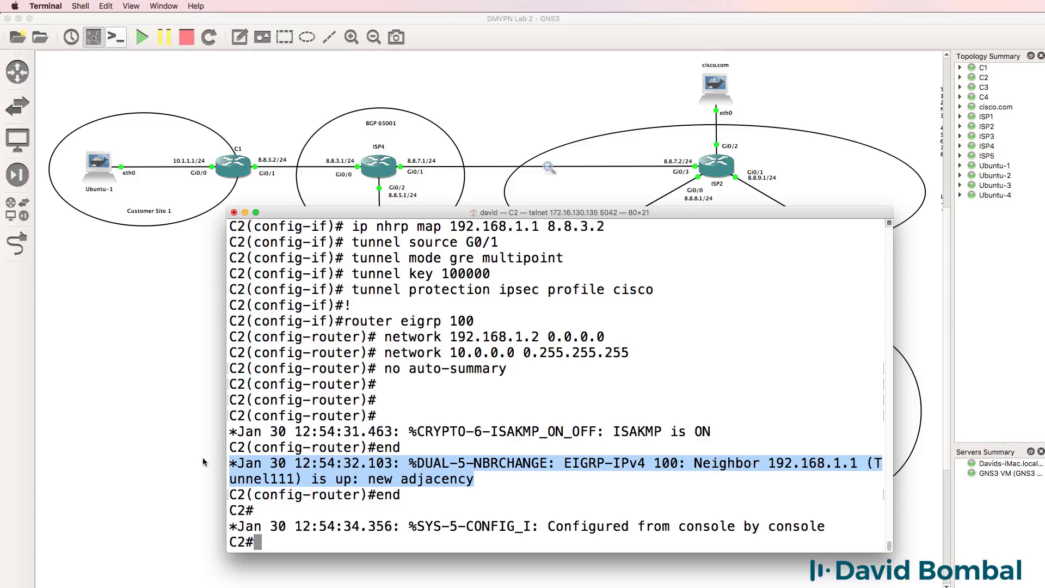
key("Return")
key("Return")
key("Return")
key("Return")
Run 'sh ip eigrp neighbors' on C2, showing 192.168.1.1 up over Tu111.
type("sh ")
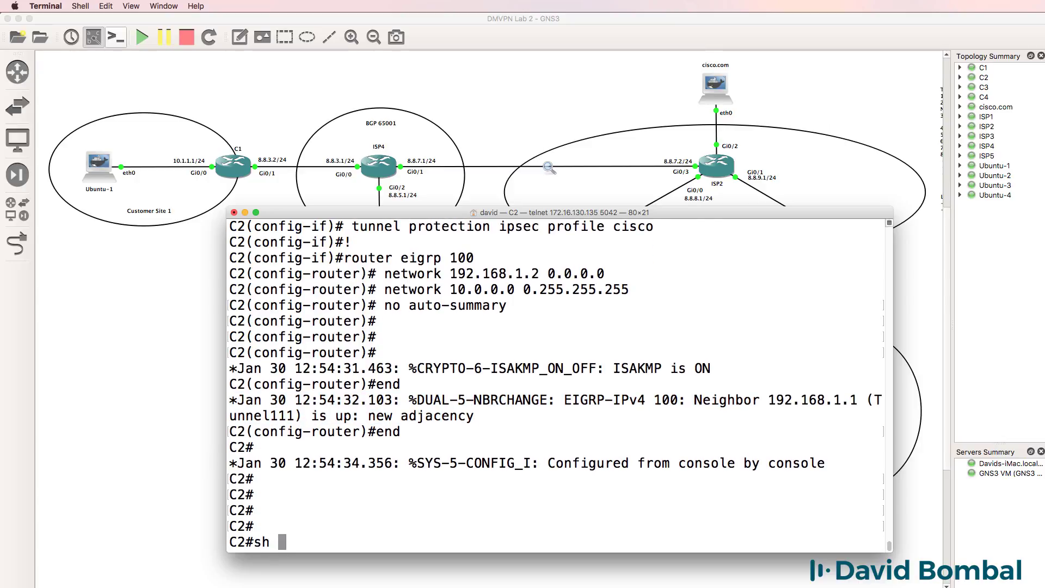
type("ip ei")
key("Tab")
type("nei")
key("Tab")
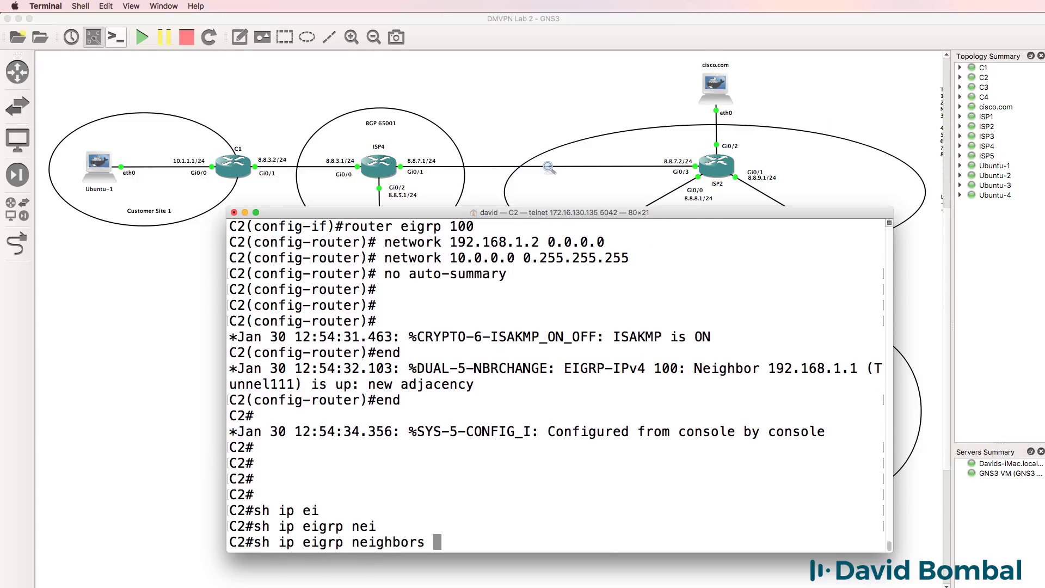
key("Return")
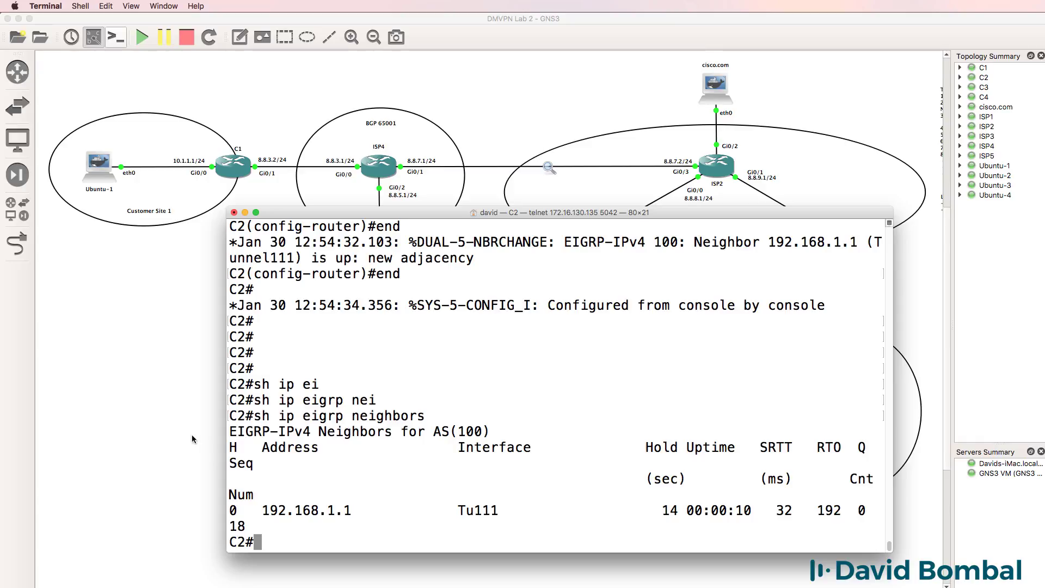
Widen the C2 console and ping 192.168.1.1, which succeeds 5/5.
left_click_drag(223, 436, 203, 438)
type("pin")
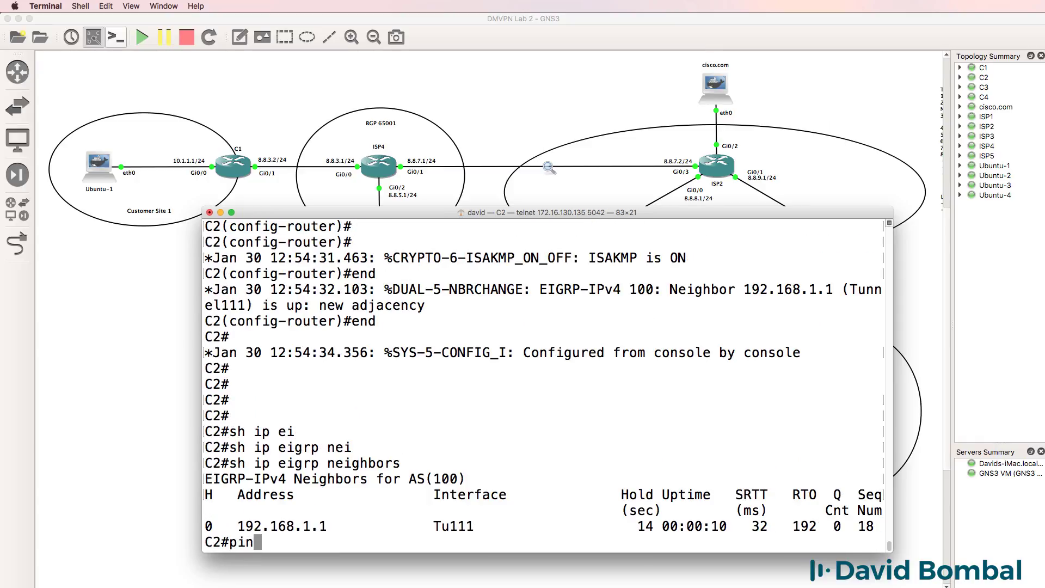
type("g 19.2168")
key("BackSpace")
key("BackSpace")
key("BackSpace")
key("BackSpace")
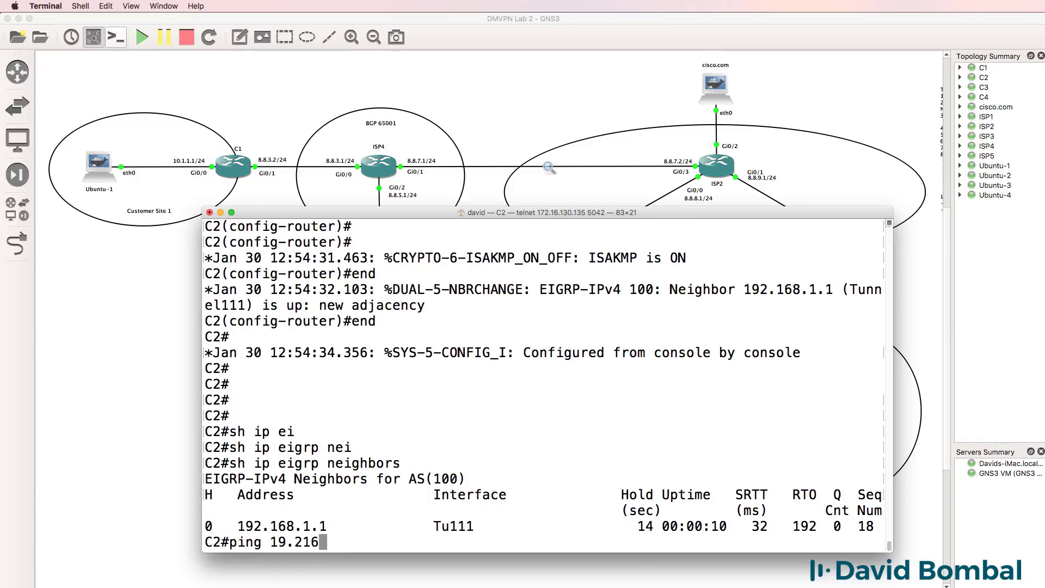
type("2.168.1.1")
key("Return")
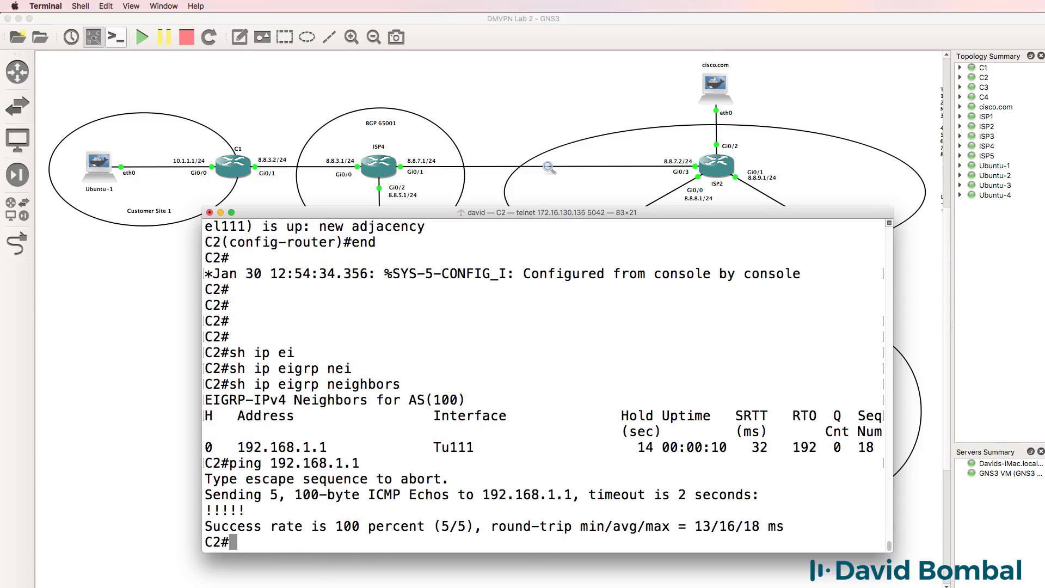
Run 'sh crypto isakmp sa' on C2 and check the 8.8.6.2 / 8.8.3.2 SAs in QM_IDLE.
type("sh cry")
key("Tab")
type("is")
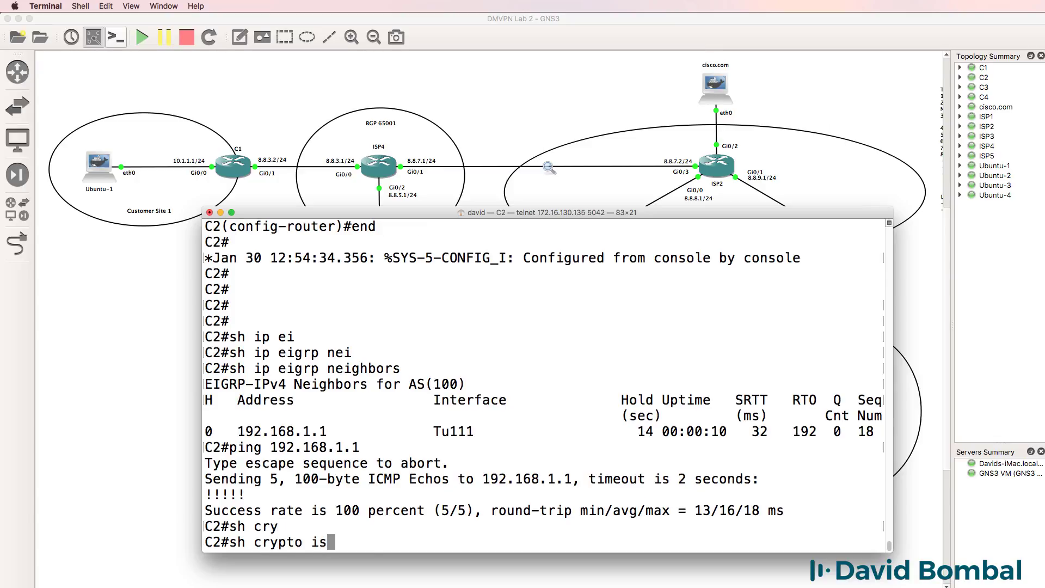
key("Tab")
type("sa")
key("Return")
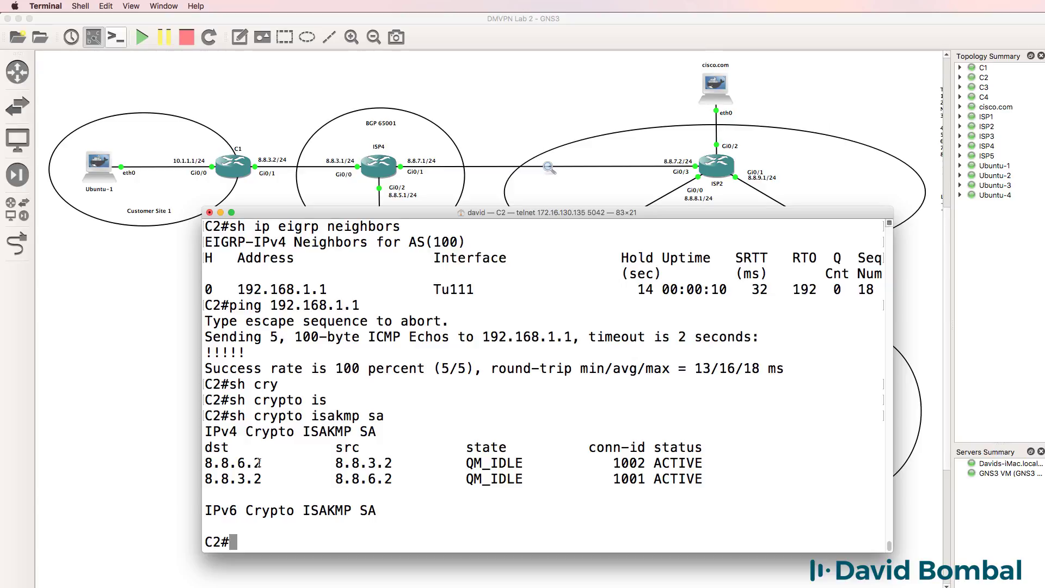
left_click_drag(259, 463, 200, 462)
left_click_drag(335, 463, 394, 464)
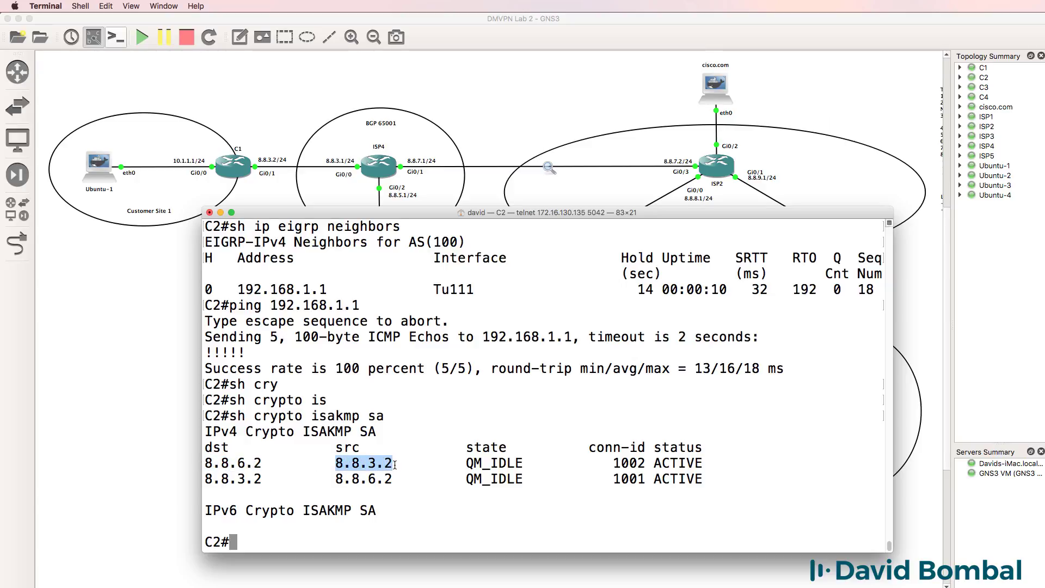
left_click(396, 463)
On C2, list the IPsec SAs with 'sh crypto ipsec sa' and check the 22 encrypted packets and the decrypted count.
type("sh cry")
key("Tab")
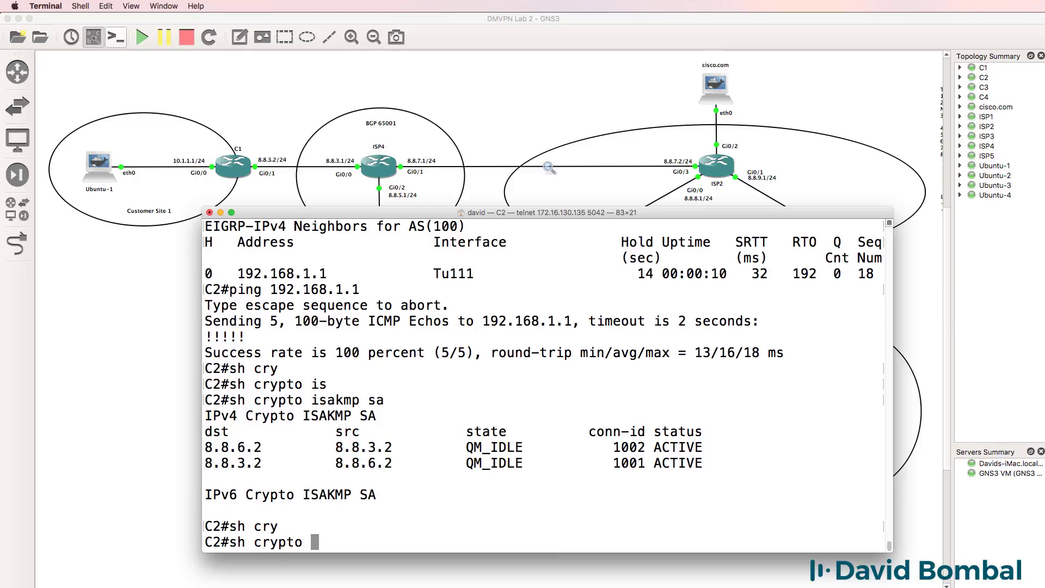
type("ip")
key("Tab")
type("sa")
key("Return")
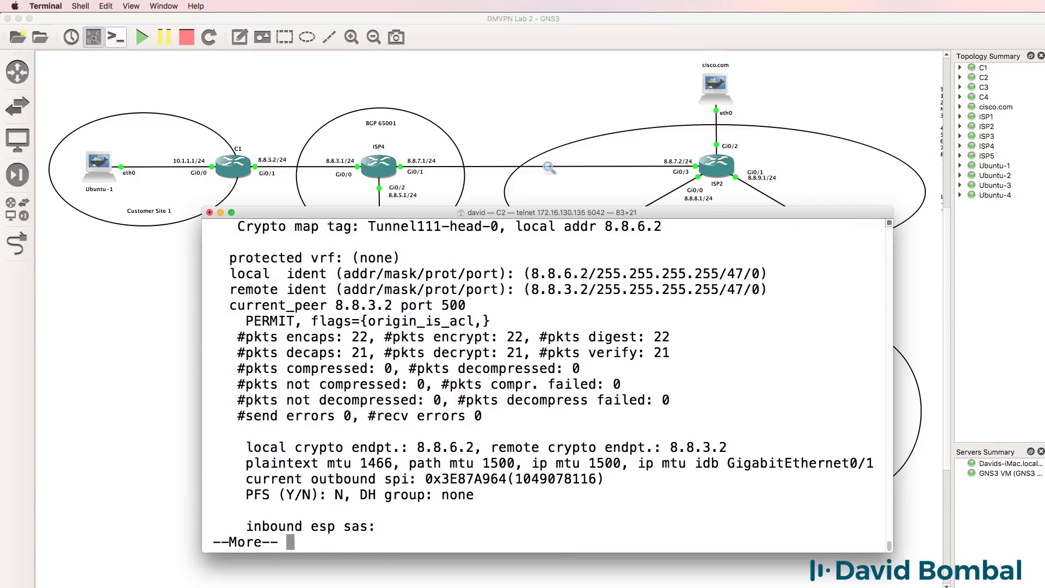
scroll(458, 469, "up", 3)
scroll(488, 447, "down", 1)
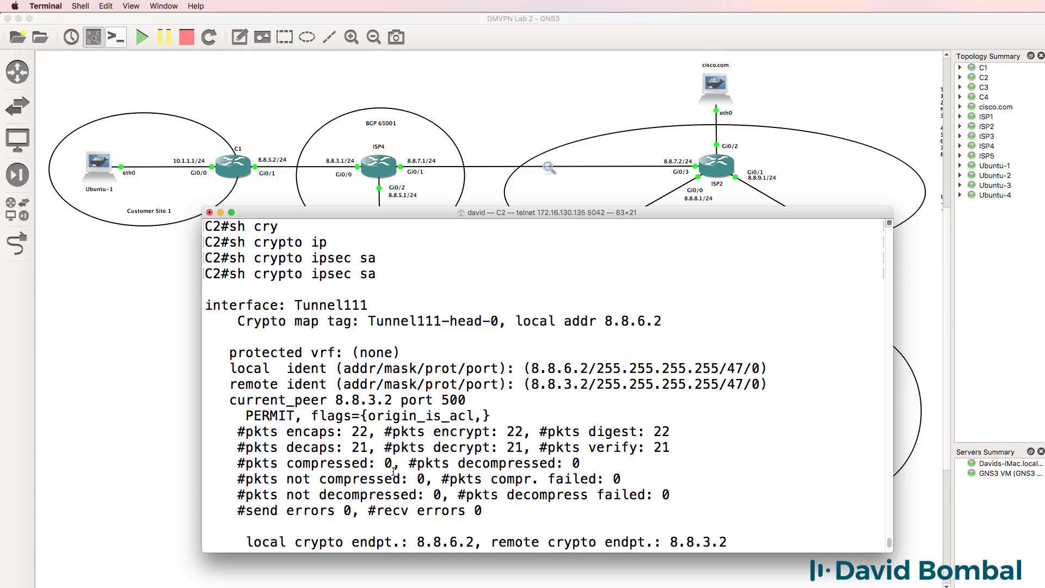
left_click_drag(380, 430, 524, 431)
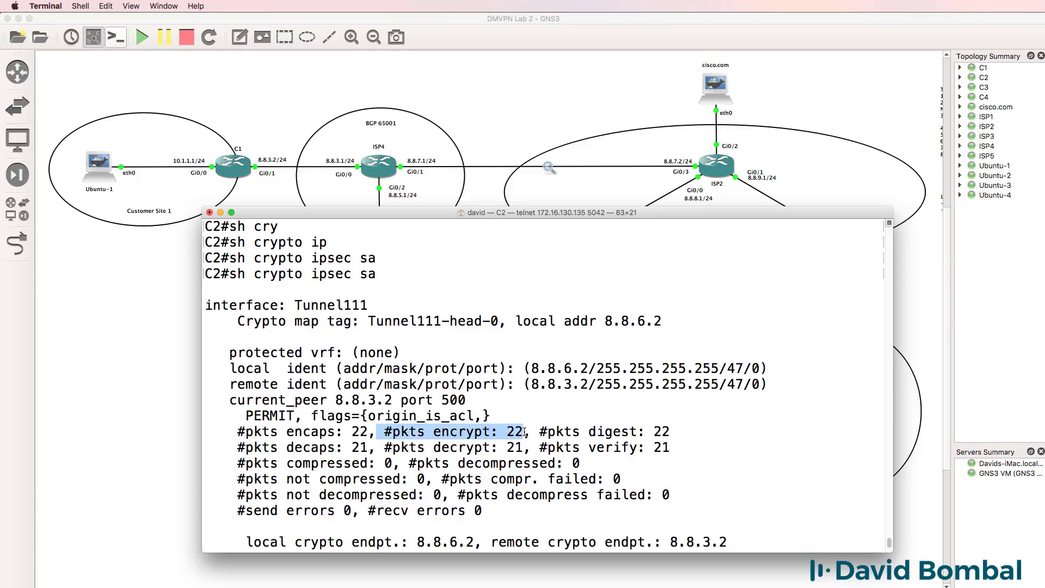
left_click_drag(380, 447, 513, 455)
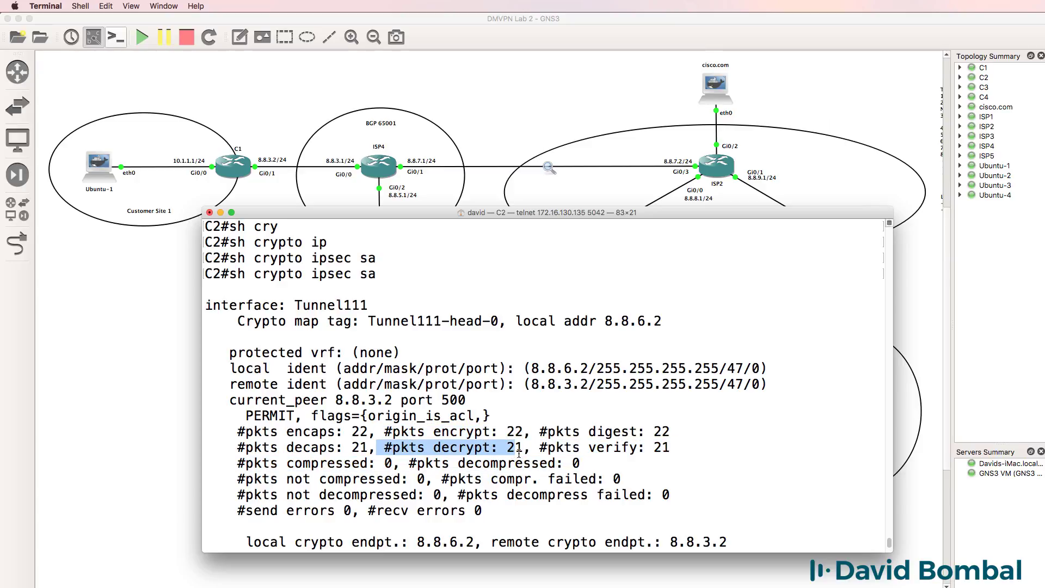
Rerun the IPsec SA listing and compare the new counts: 24 encrypted, 23 decrypted.
key("Up")
key("Return")
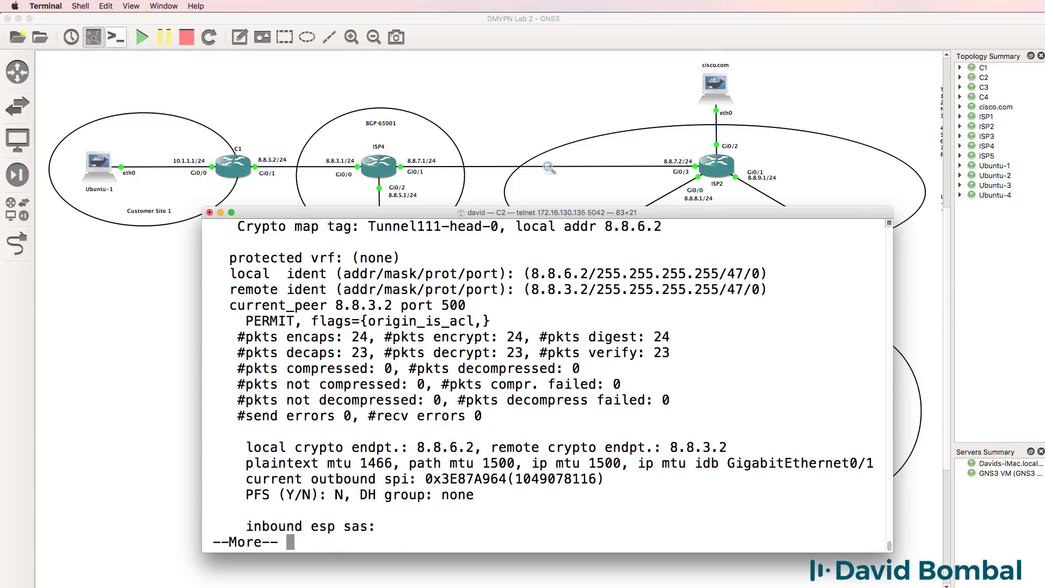
left_click_drag(532, 339, 384, 338)
left_click_drag(527, 353, 380, 350)
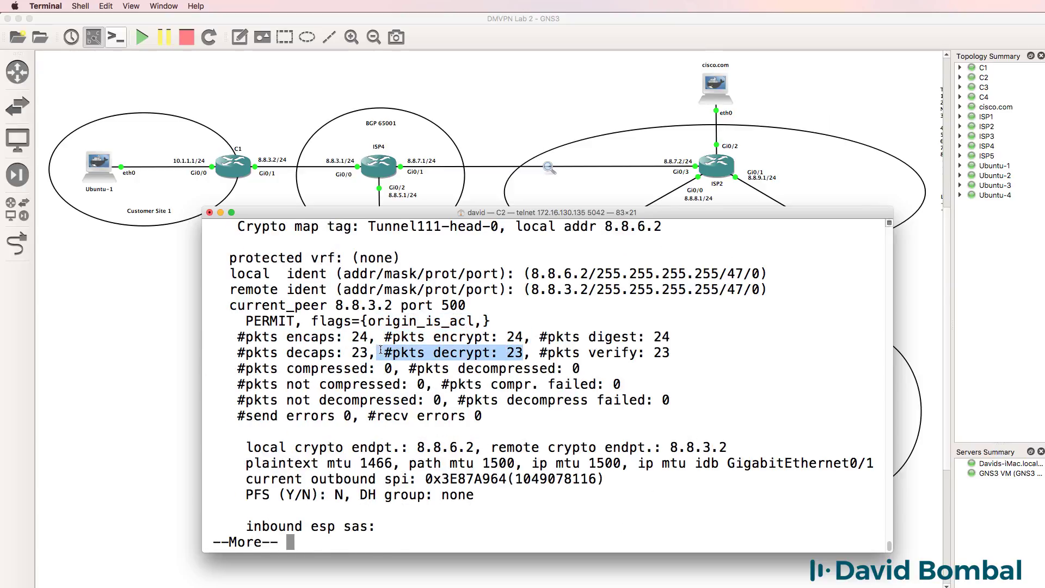
Ping the hub at 192.168.1.1 and confirm the encrypt counter rises to 31.
type("qping 192.16")
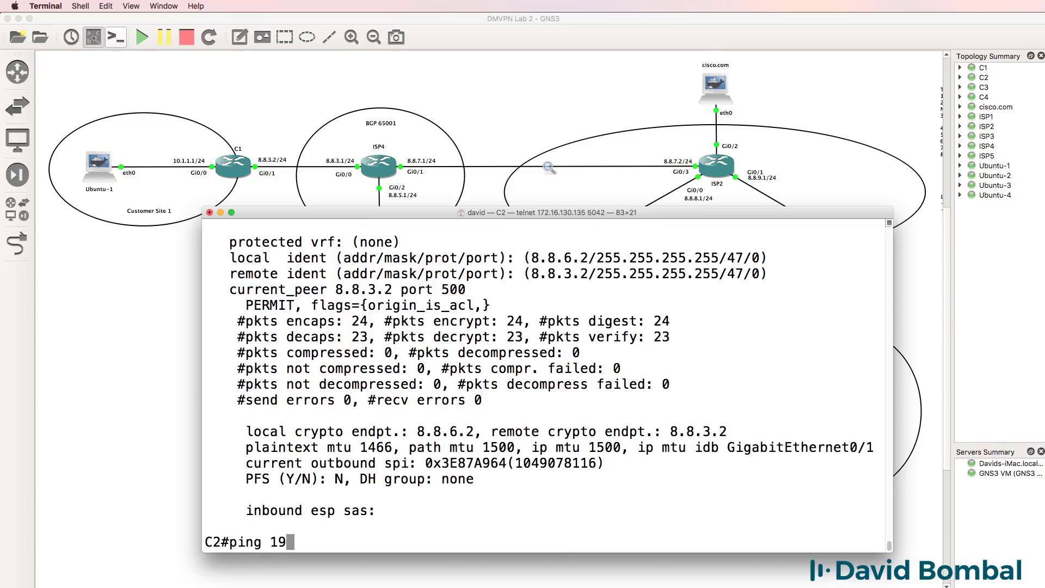
type("8.1.1")
key("Return")
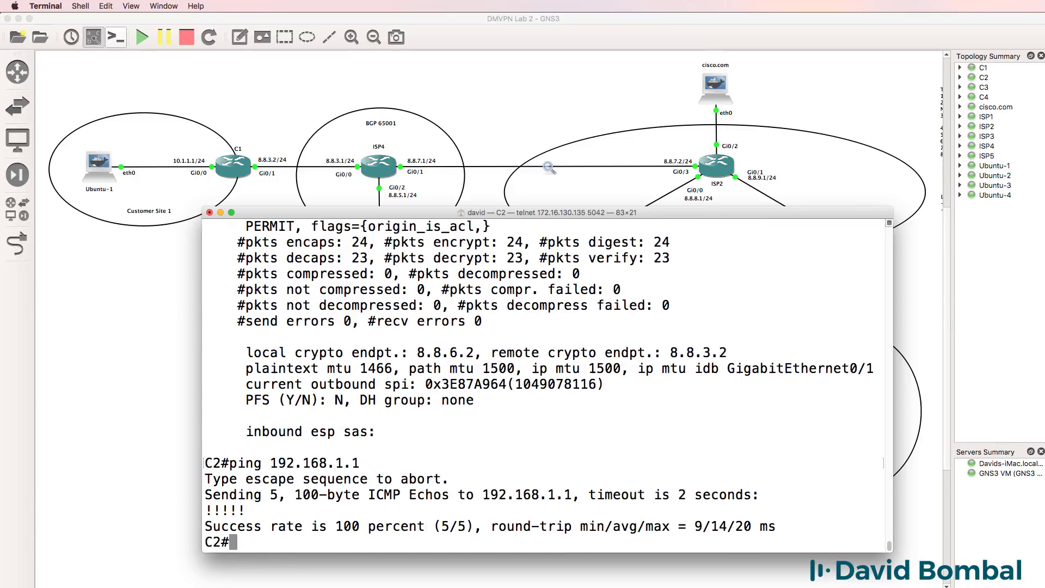
type("sh crypto ipsec sa")
key("Return")
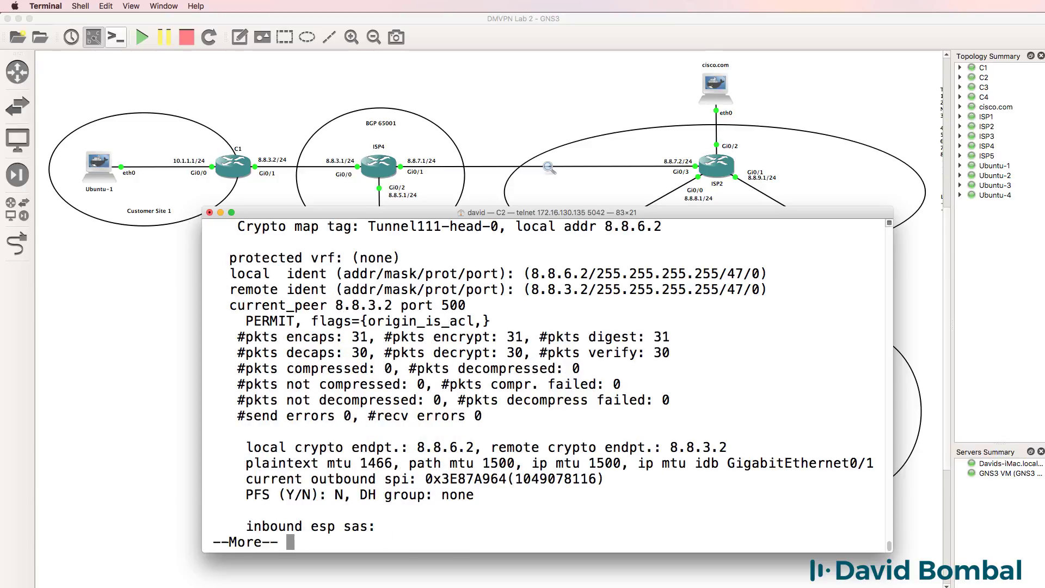
left_click_drag(536, 326, 389, 336)
left_click_drag(548, 369, 412, 351)
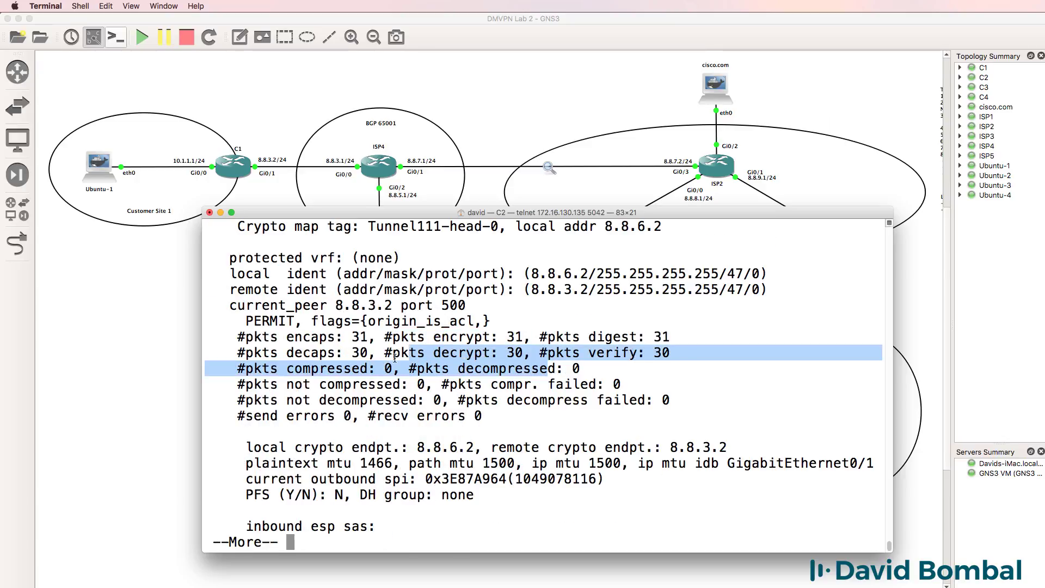
Ping 192.168.1.1 again and confirm the counters reach 38 encrypted and 37 decrypted.
key("q")
key("Up")
key("Up")
key("Return")
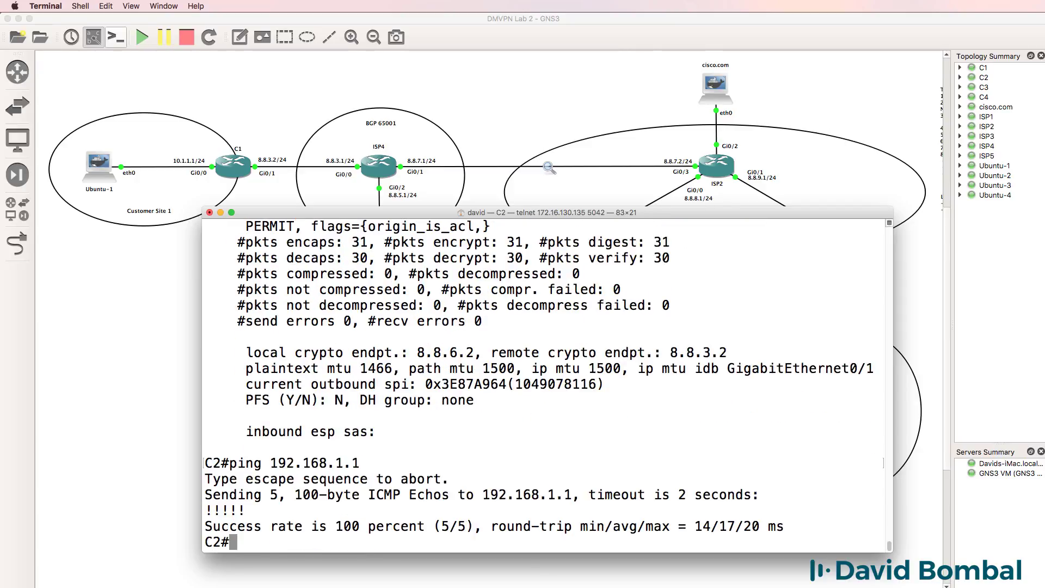
key("Up")
key("Up")
key("Return")
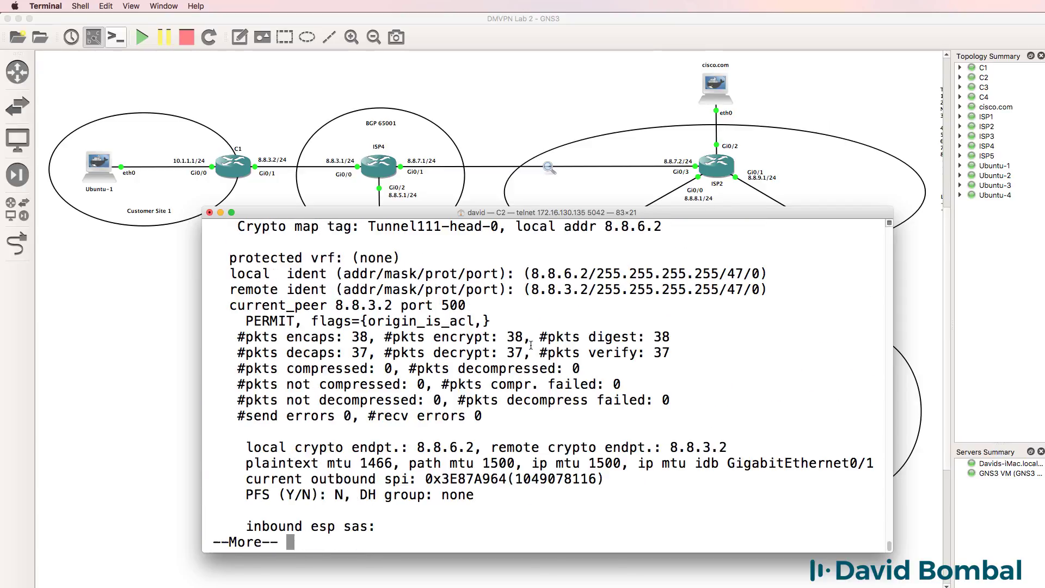
left_click_drag(531, 339, 393, 338)
left_click_drag(531, 354, 356, 354)
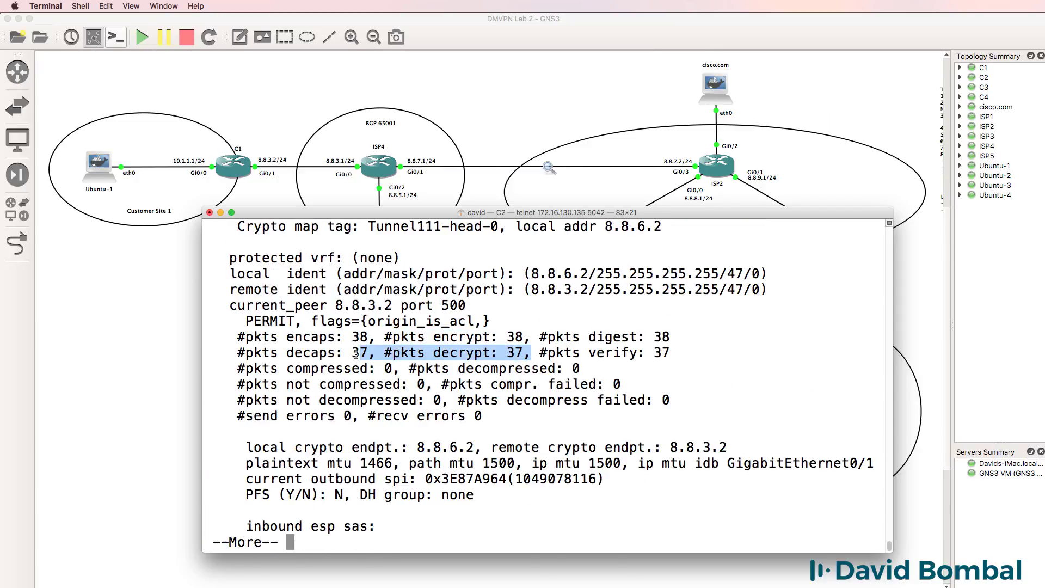
Review the local and remote ident lines, the packet counters and the inbound SA details.
left_click_drag(767, 290, 182, 278)
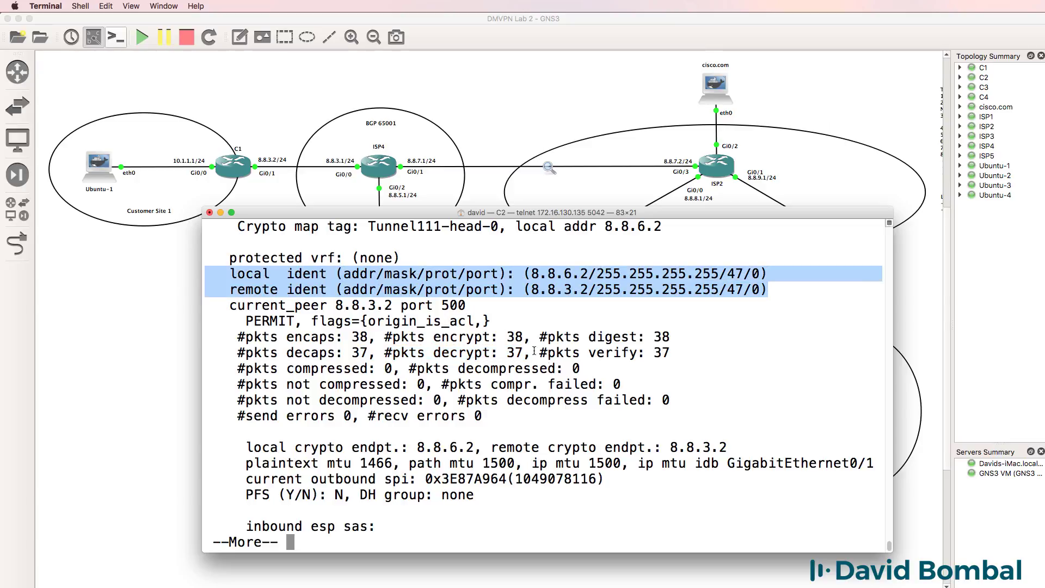
left_click_drag(523, 339, 375, 339)
left_click_drag(514, 352, 368, 351)
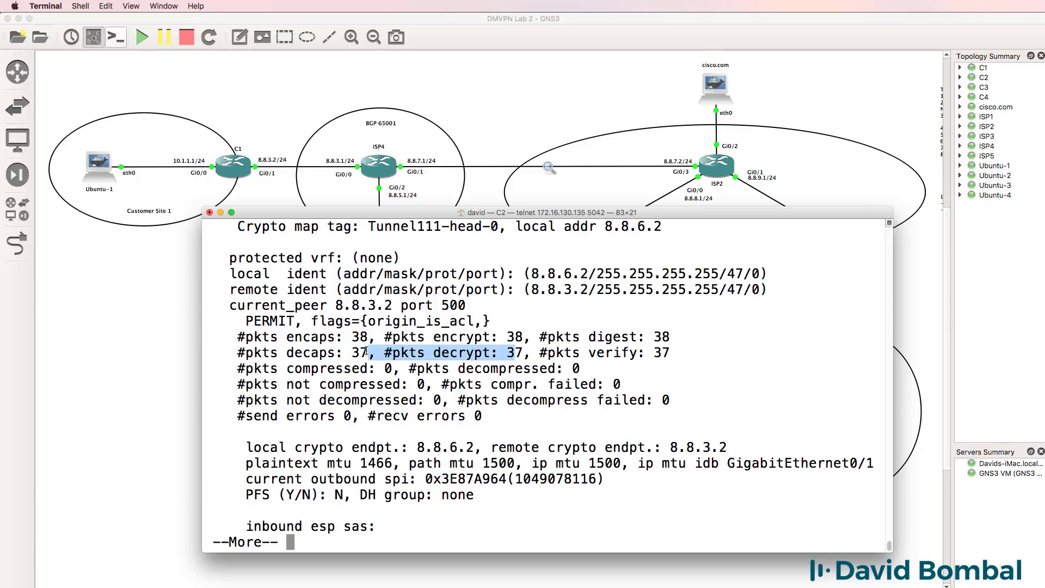
key("space")
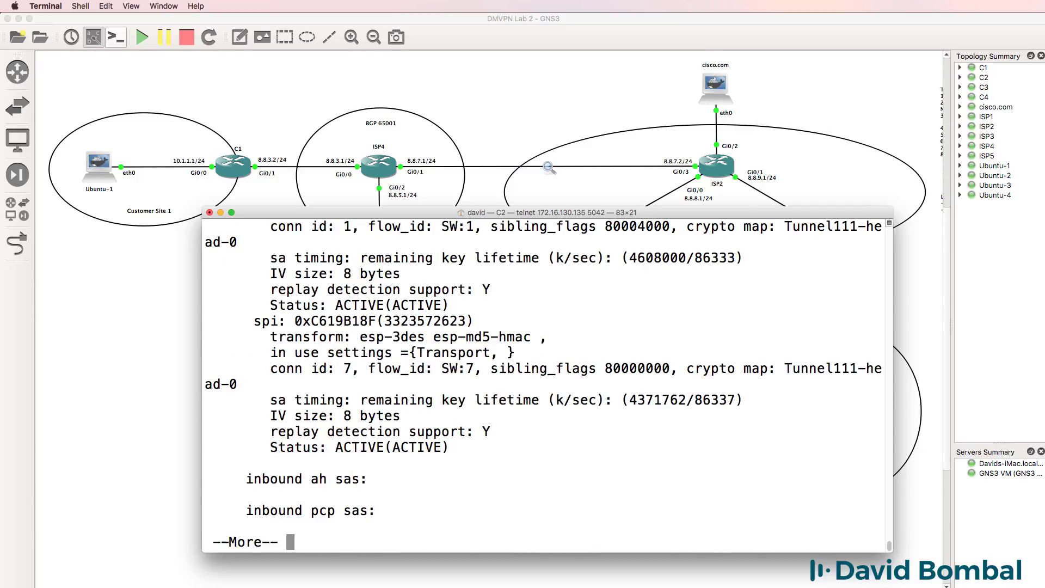
key("space")
Leave C2's console at a trimmed recalled ping and return to the GNS3 topology.
key("Up")
key("Up")
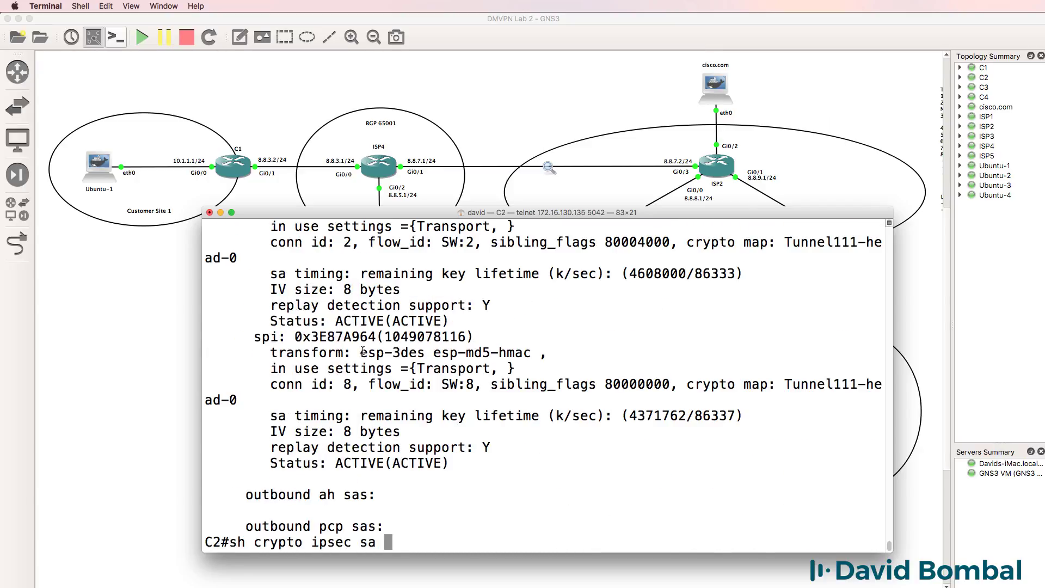
key("BackSpace")
key("BackSpace")
left_click(363, 96)
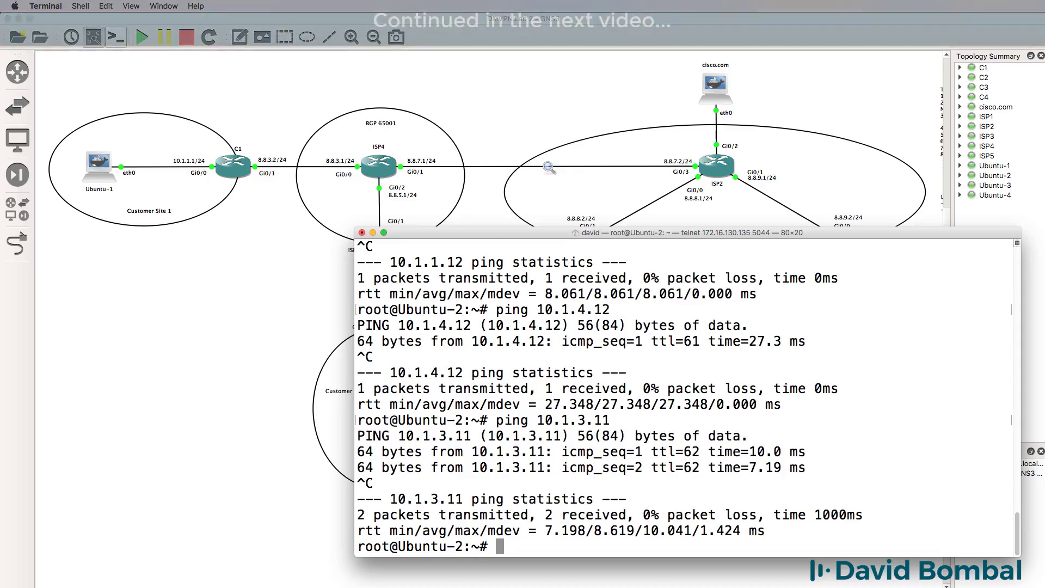
From Ubuntu-2, run 'ping 10.1.1.12' to reach Customer Site 1 across the DMVPN.
type("ping 10.1.1.")
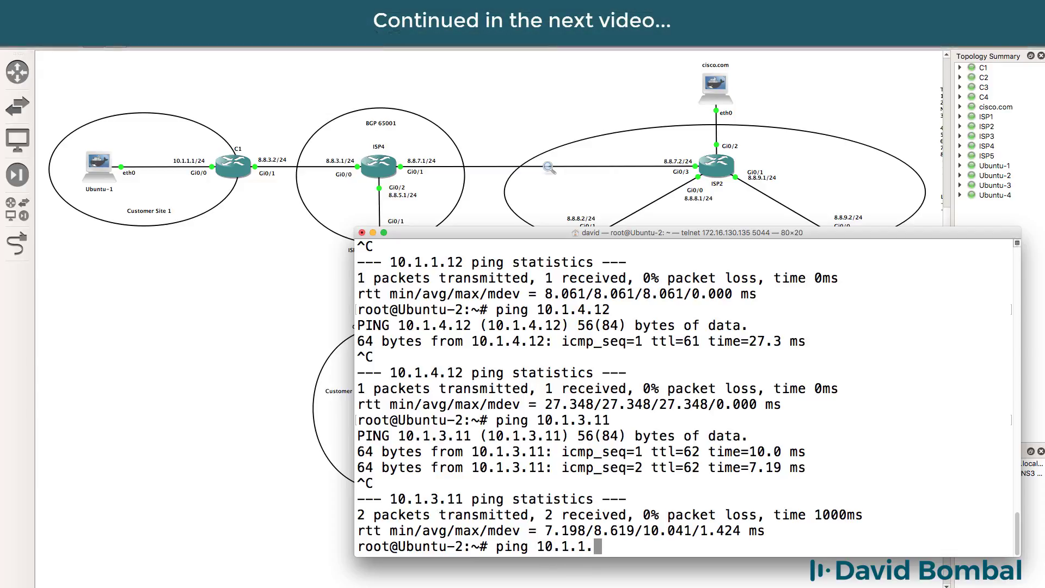
type("12")
key("Return")
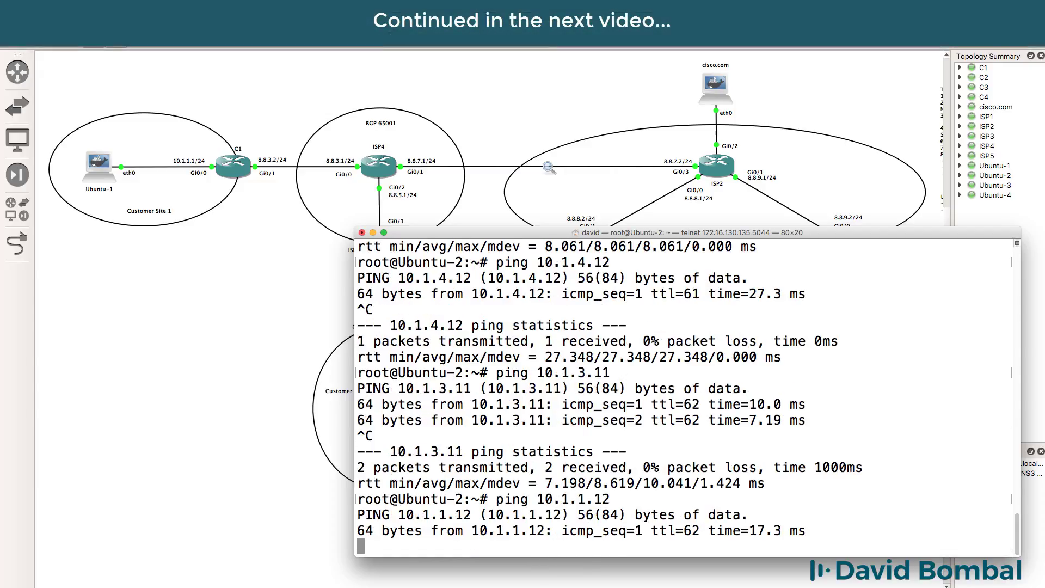